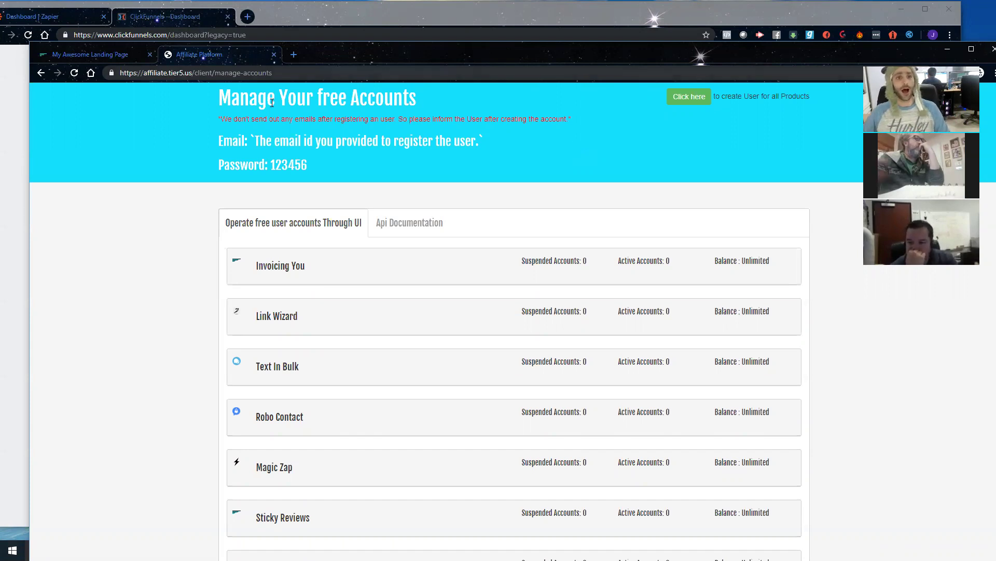
Step: Look over the Zapier Training lessons on the Tier5 member page, then return to Manage Your Free Accounts
left_click(105, 56)
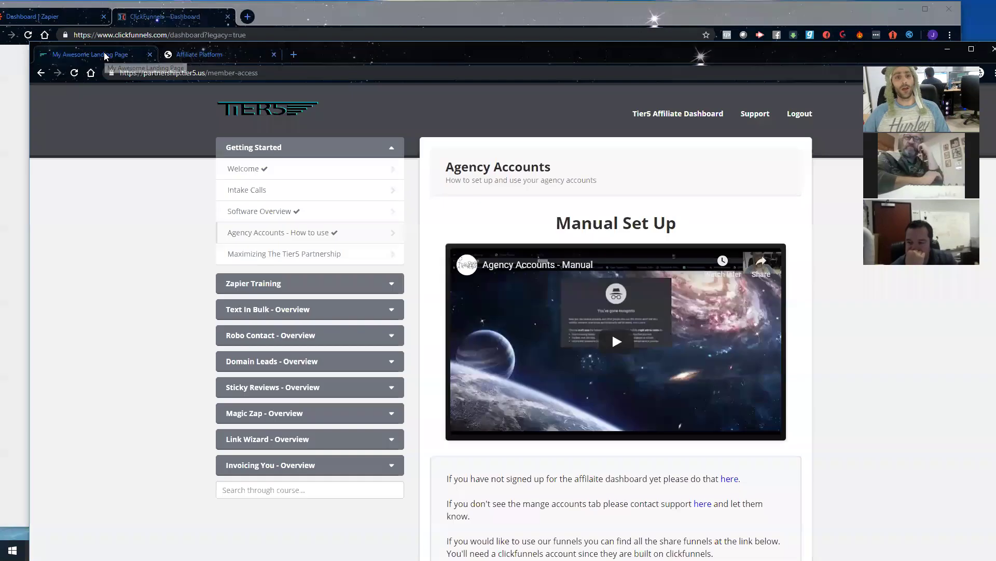
left_click(303, 283)
scroll(309, 225, "down", 2)
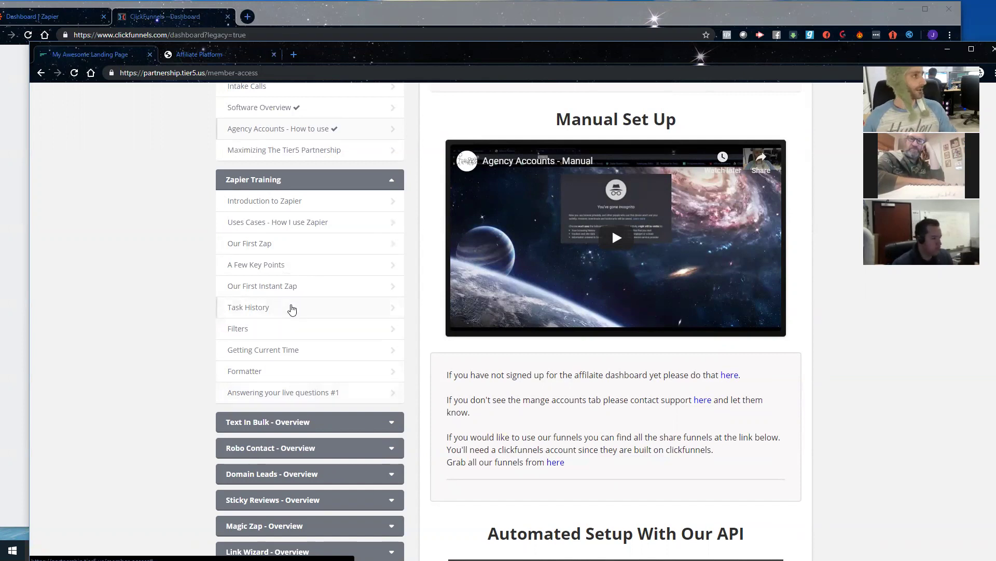
left_click(292, 309)
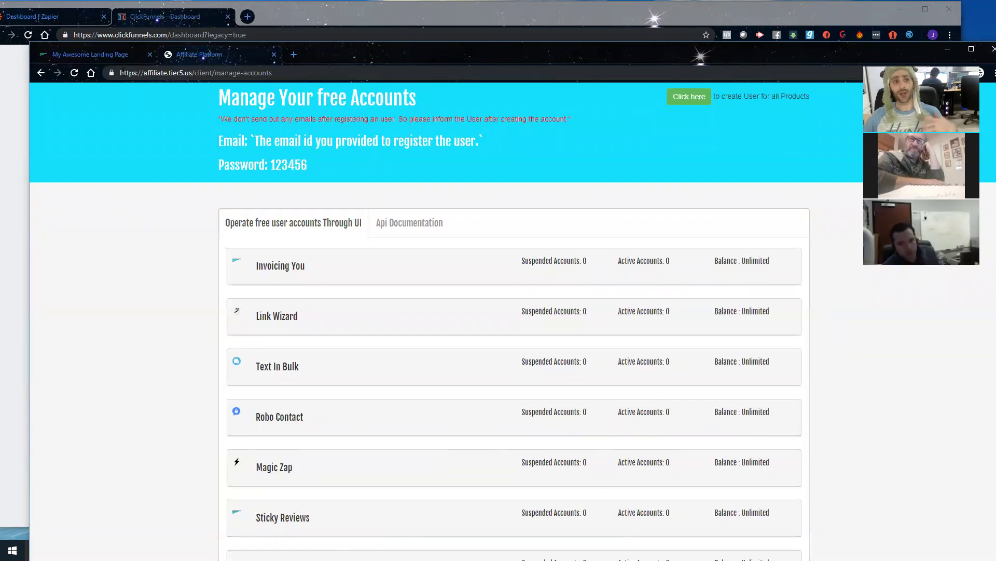
Step: Switch between the ClickFunnels dashboard and the Tier5 accounts page, ending on ClickFunnels
left_click(166, 16)
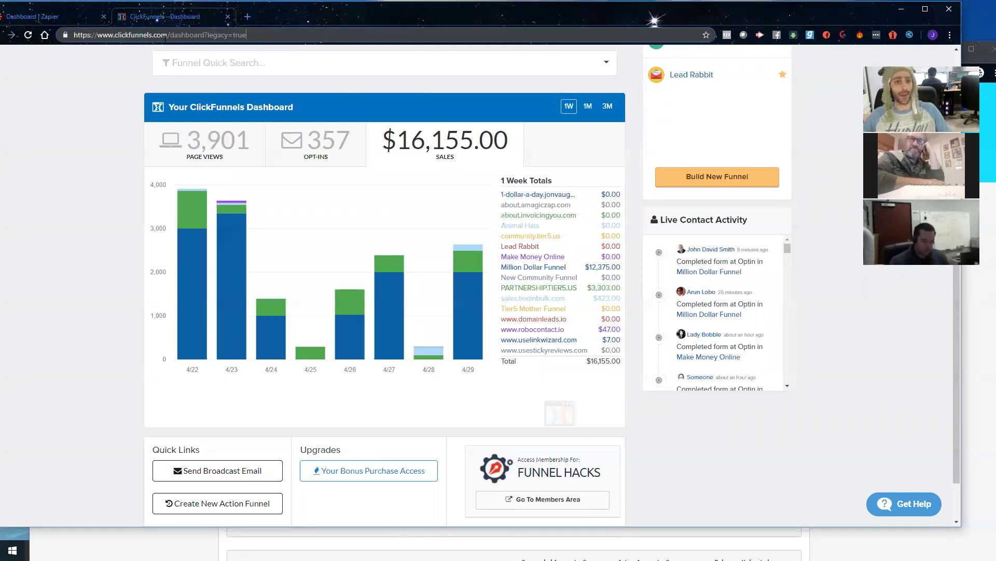
key("alt+Tab")
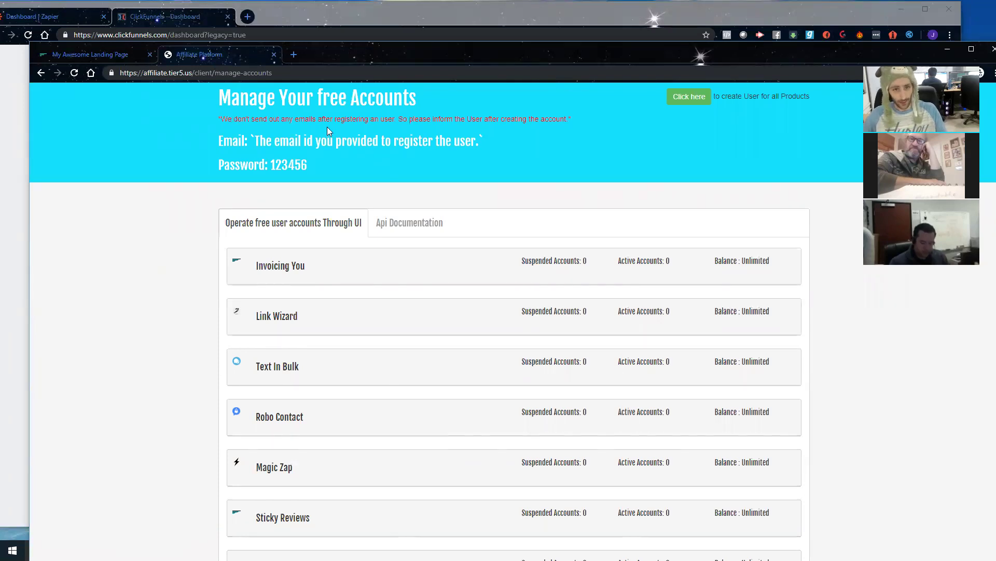
scroll(327, 127, "up", 1)
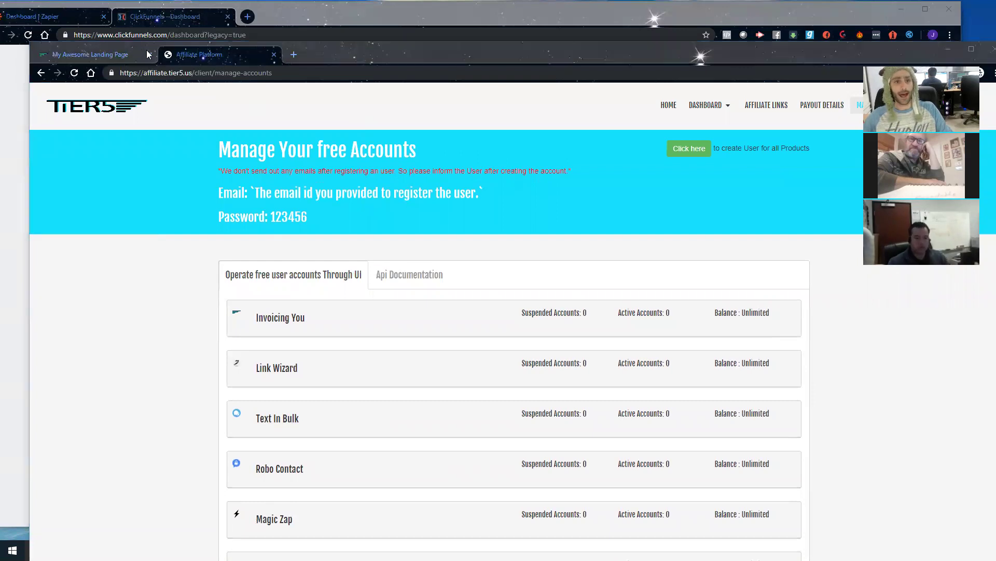
key("alt+Tab")
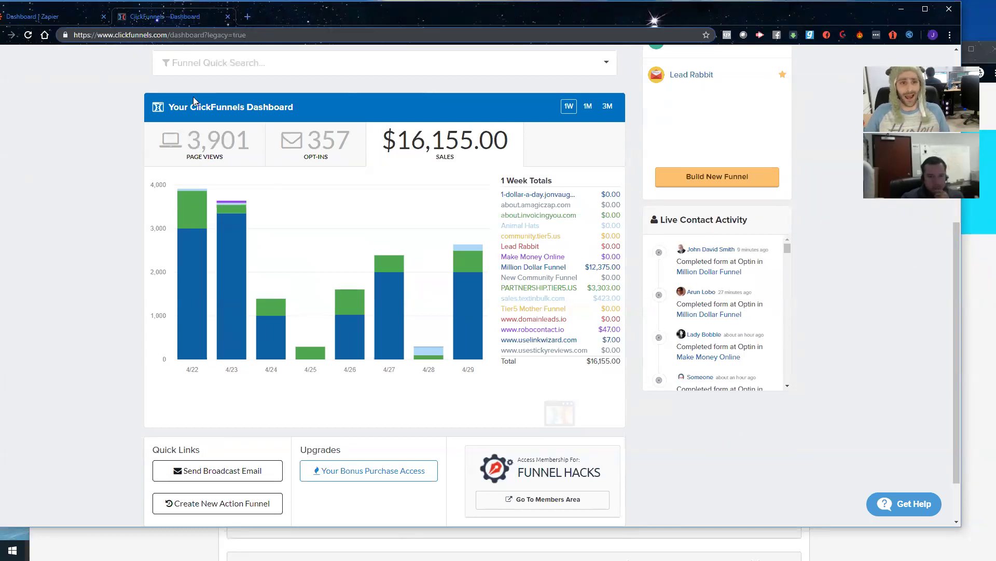
Step: Check the Tier5 member-access lessons, then bring ClickFunnels forward and go to the Zapier Tier5 Group zaps
key("alt+Tab")
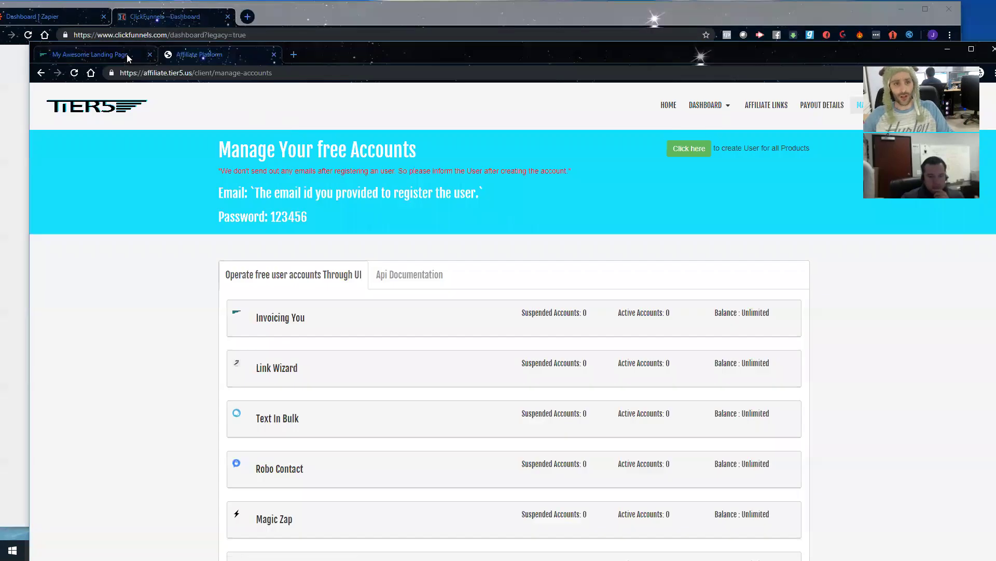
left_click(127, 54)
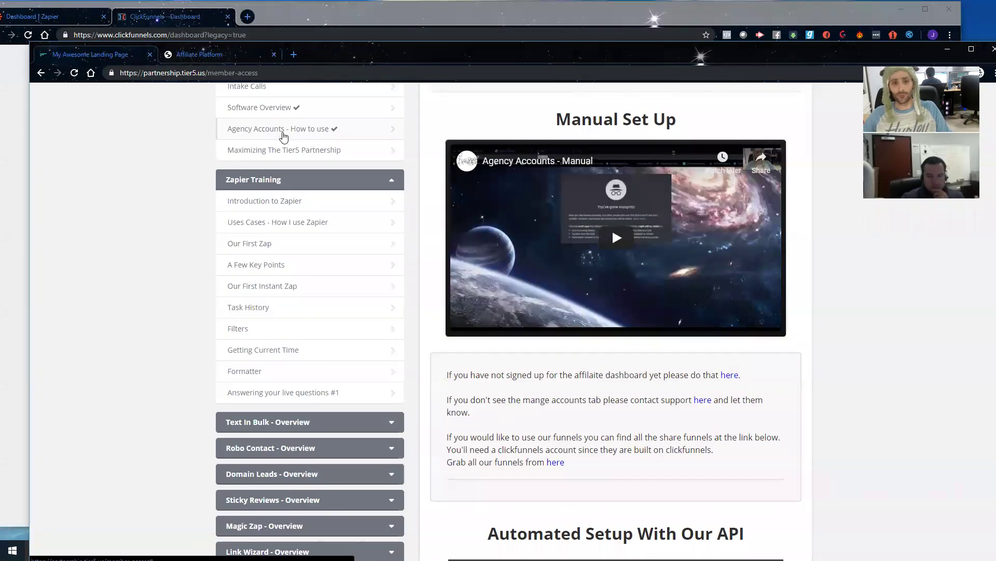
scroll(553, 359, "down", 2)
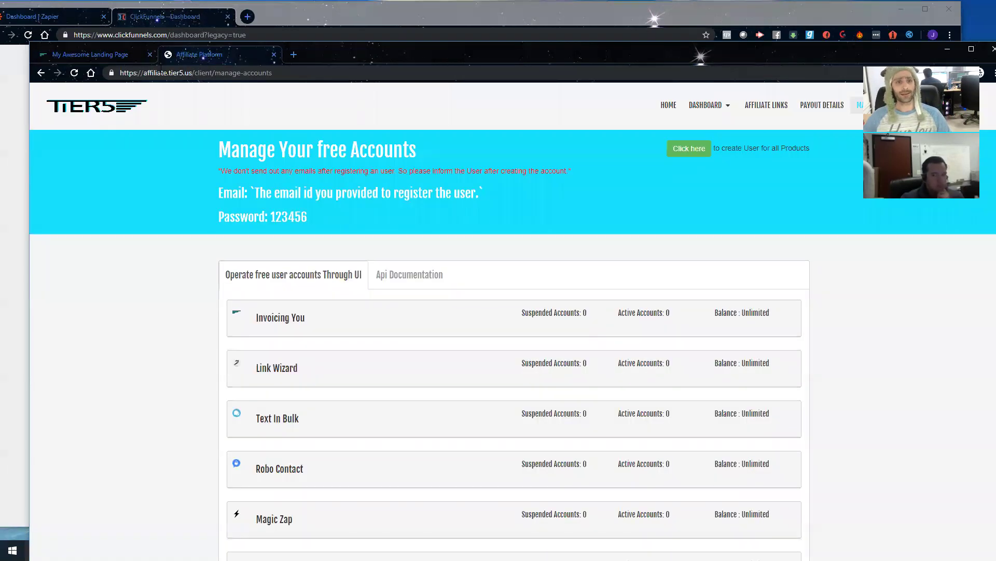
left_click(169, 19)
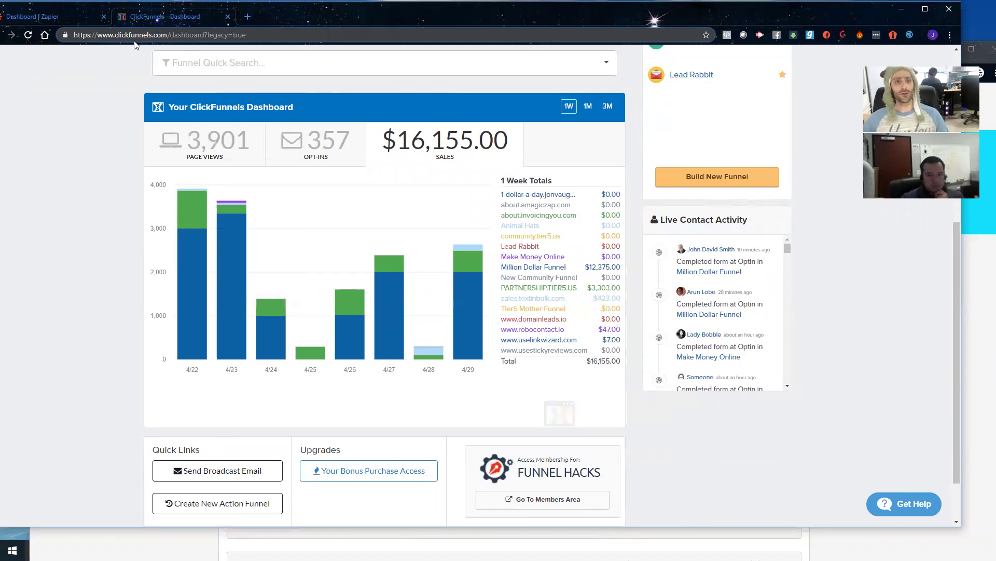
left_click(62, 16)
Step: Scan the Zapier Tier5 Group zaps, then return to the ClickFunnels dashboard
scroll(343, 177, "up", 4)
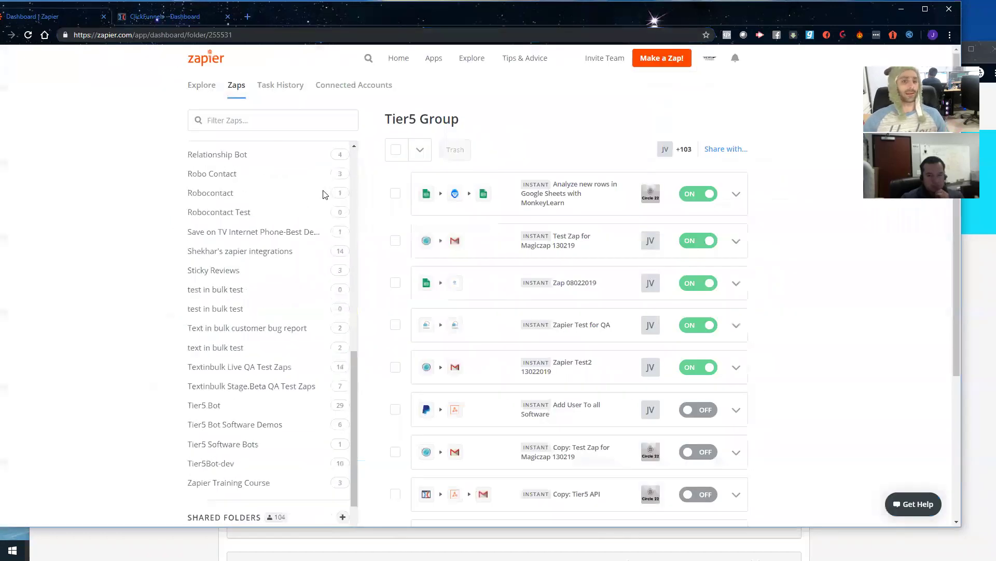
scroll(343, 249, "down", 5)
scroll(412, 261, "down", 4)
scroll(413, 261, "up", 4)
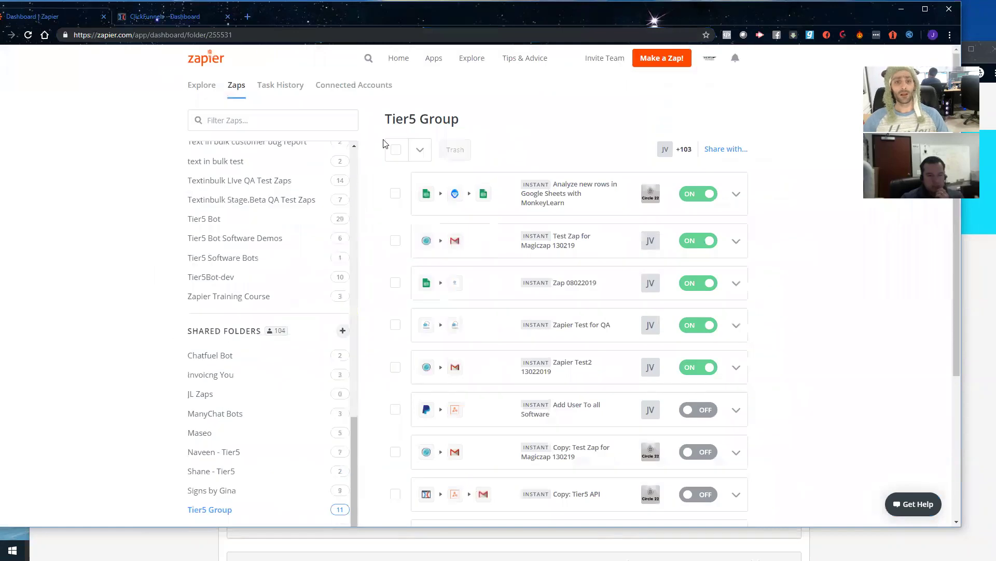
left_click(168, 18)
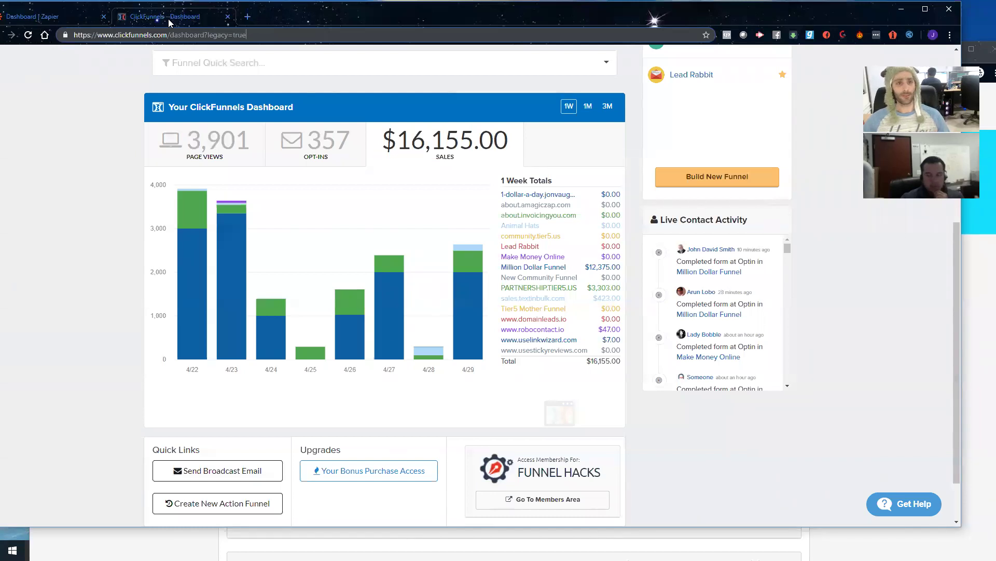
Step: Open the Funnels list from the Click Funnels menu and start building a new funnel
scroll(514, 133, "up", 5)
scroll(514, 133, "up", 1)
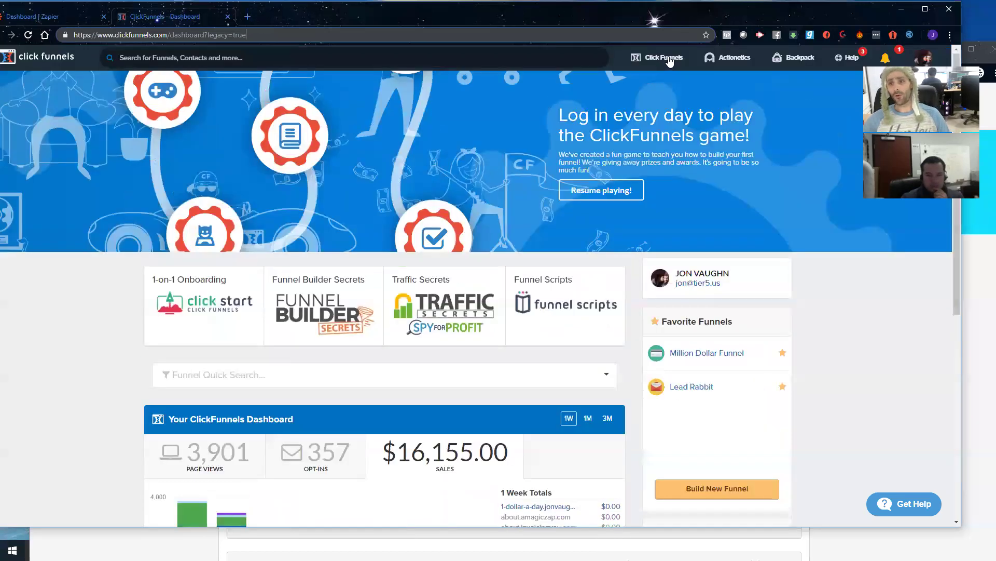
mouse_move(665, 60)
left_click(653, 84)
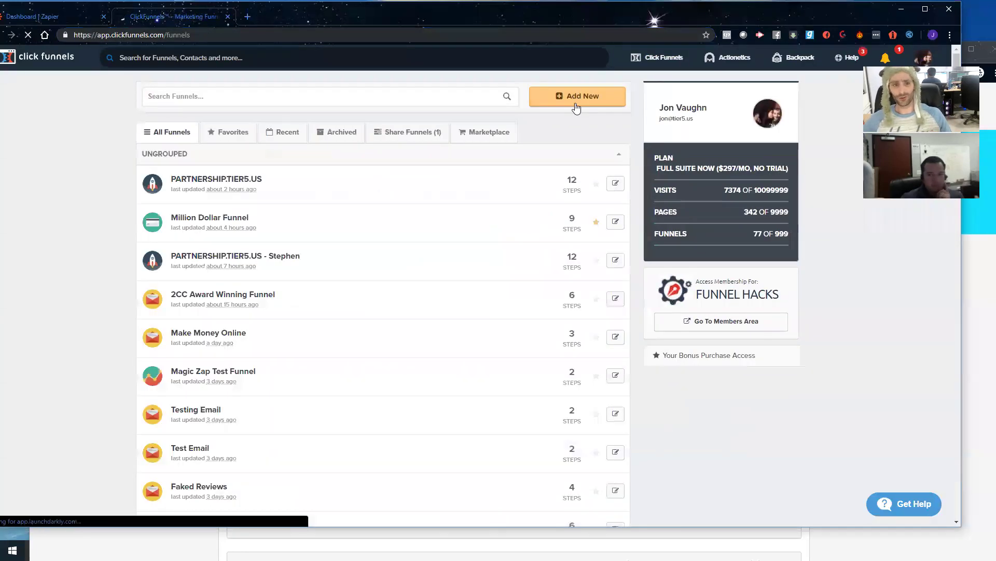
left_click(576, 99)
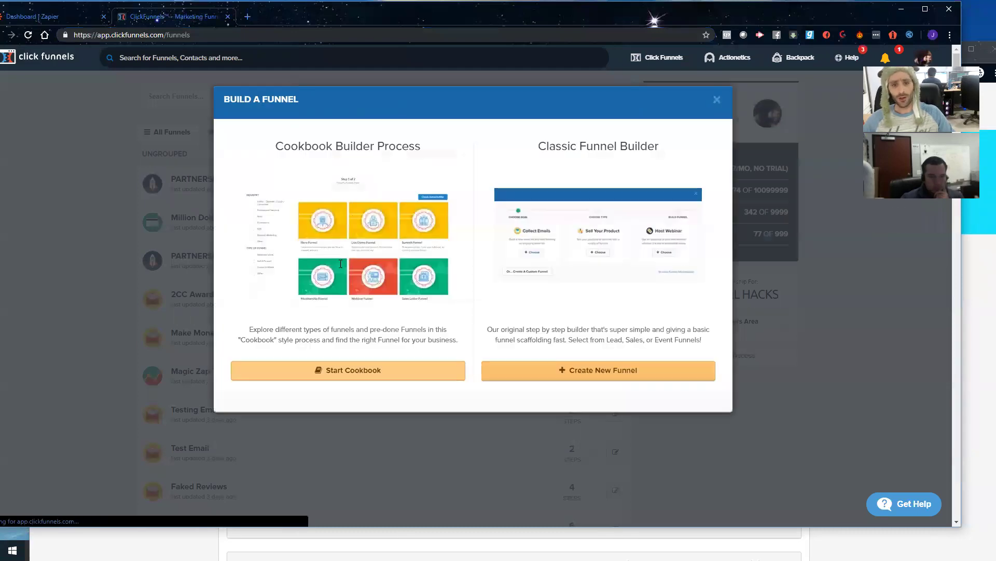
Step: Build a classic email-collecting funnel named 'API Training'
left_click(589, 378)
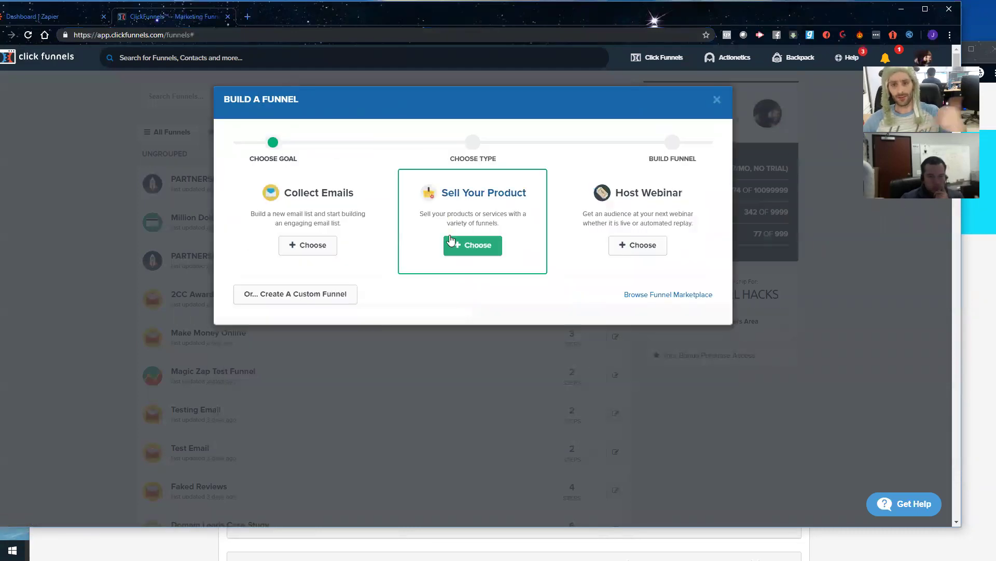
left_click(301, 248)
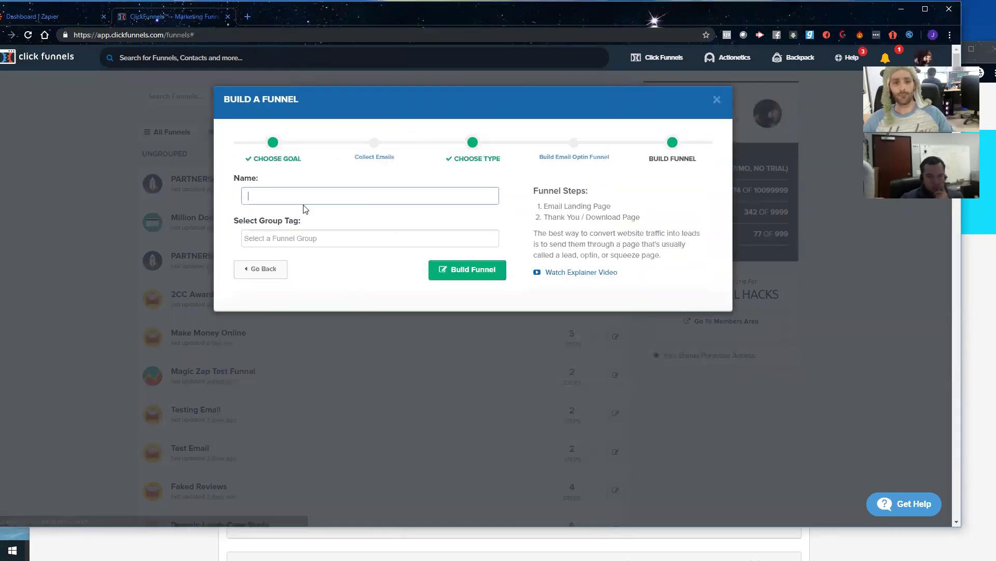
type("API Training")
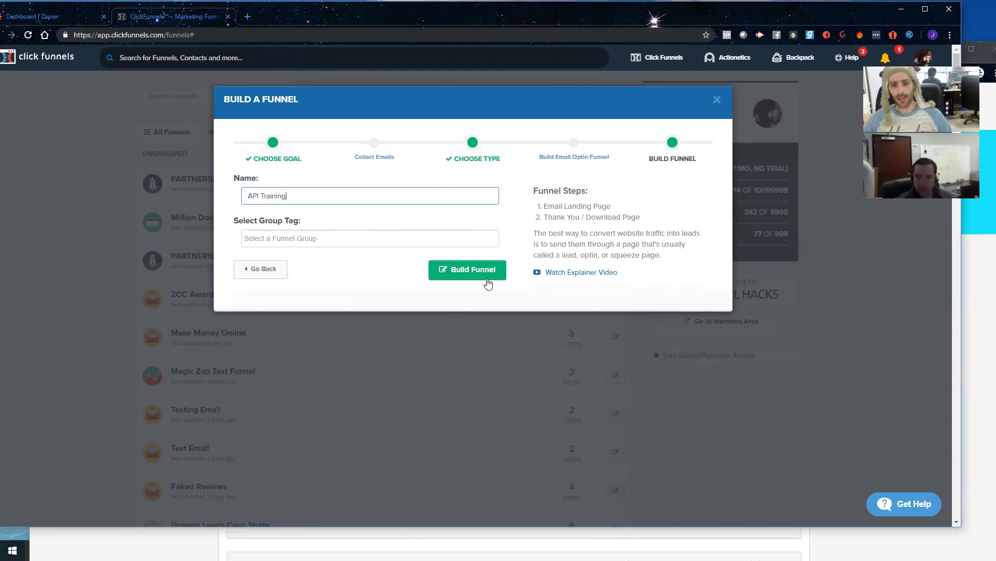
left_click(485, 278)
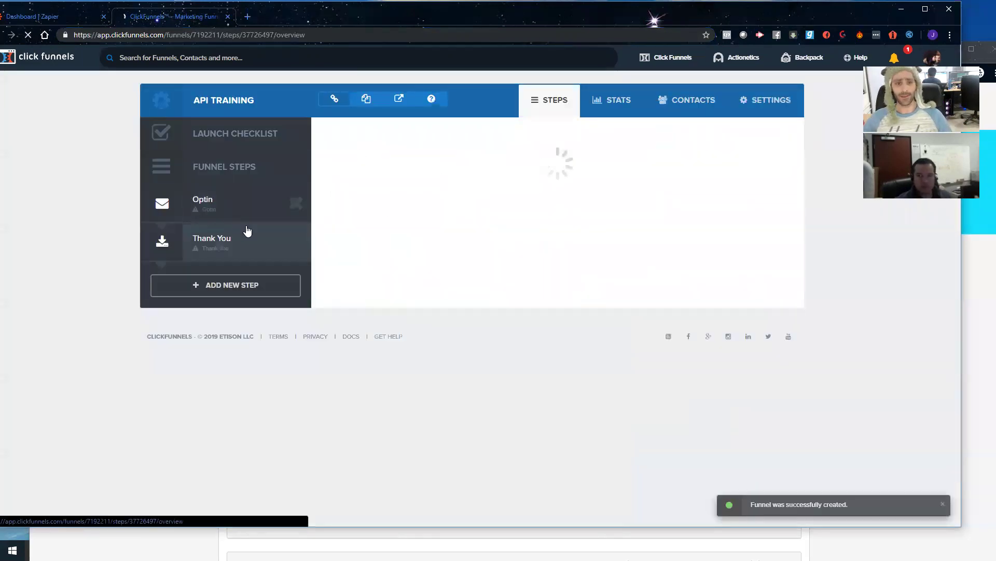
Step: Apply the Clean Box Optin template to the funnel's Optin step
scroll(553, 249, "down", 7)
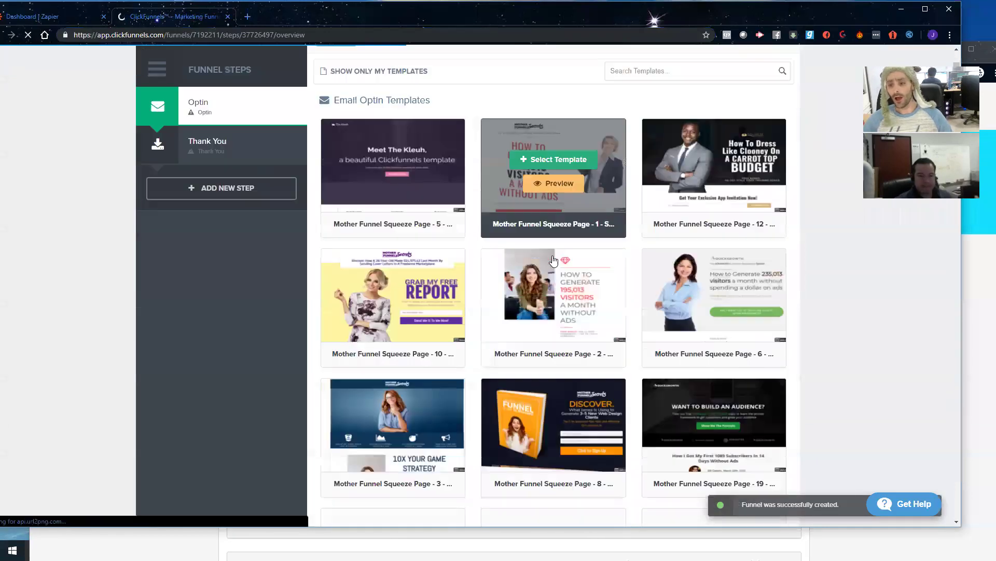
scroll(553, 265, "down", 20)
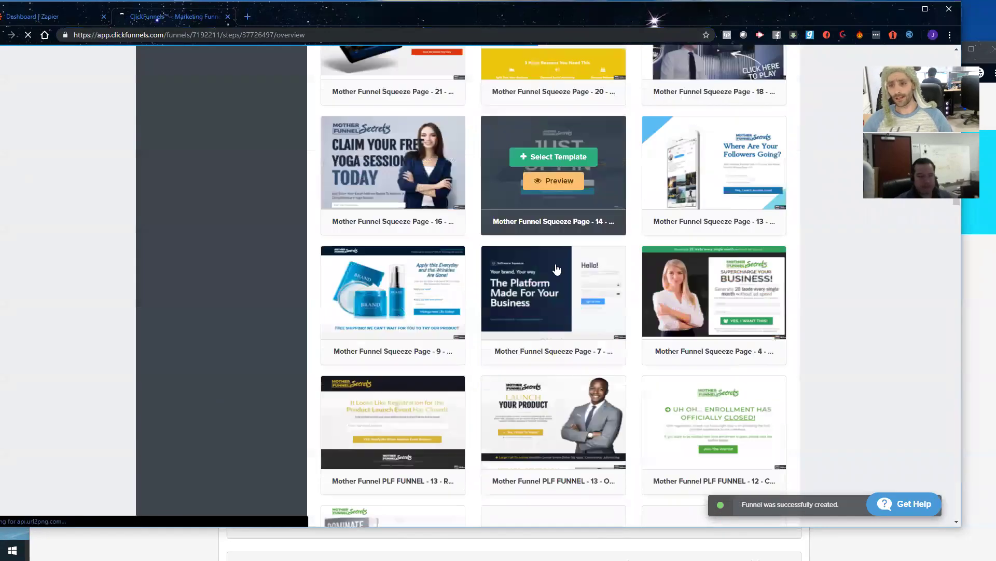
scroll(555, 268, "down", 15)
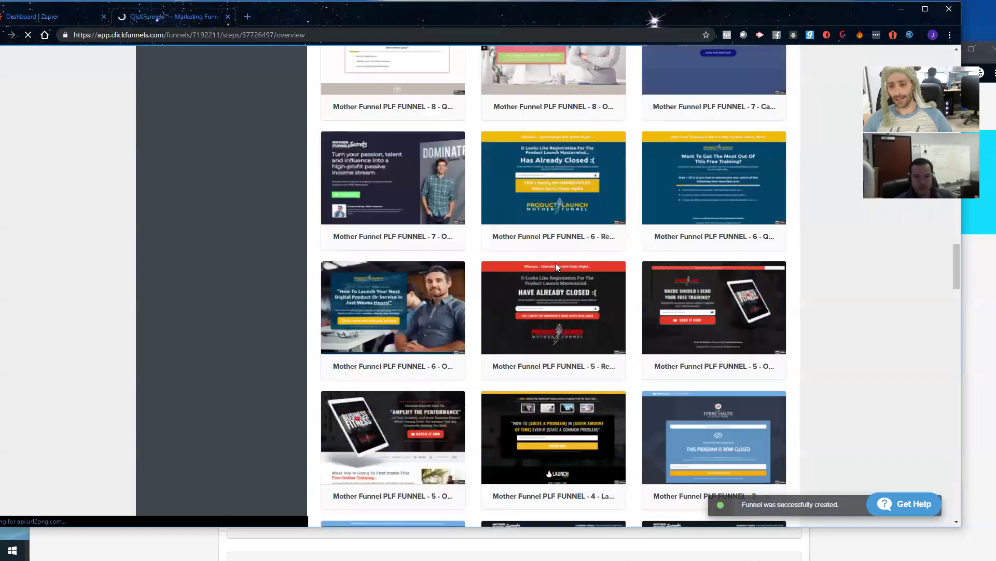
scroll(556, 267, "down", 10)
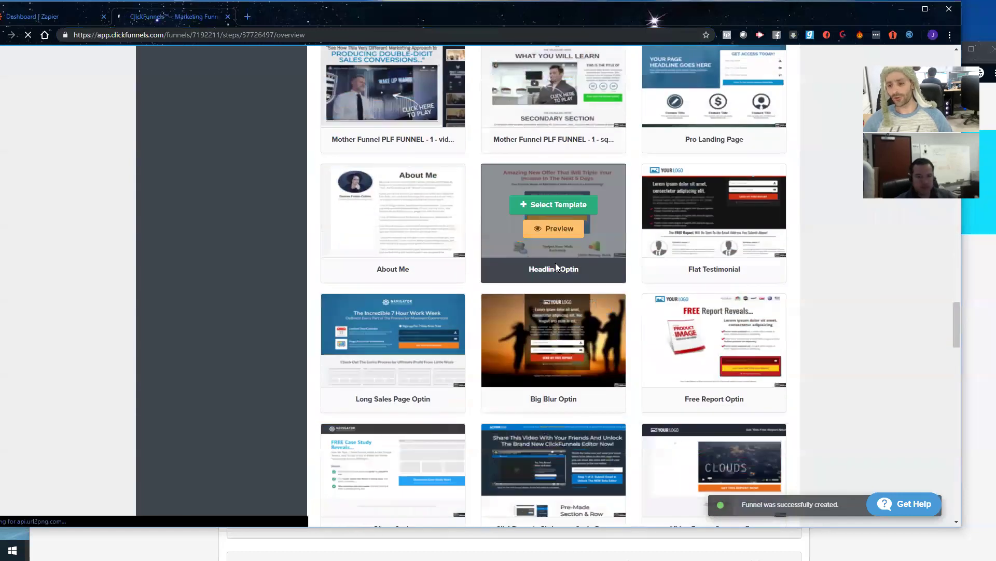
scroll(555, 263, "down", 3)
scroll(675, 382, "down", 2)
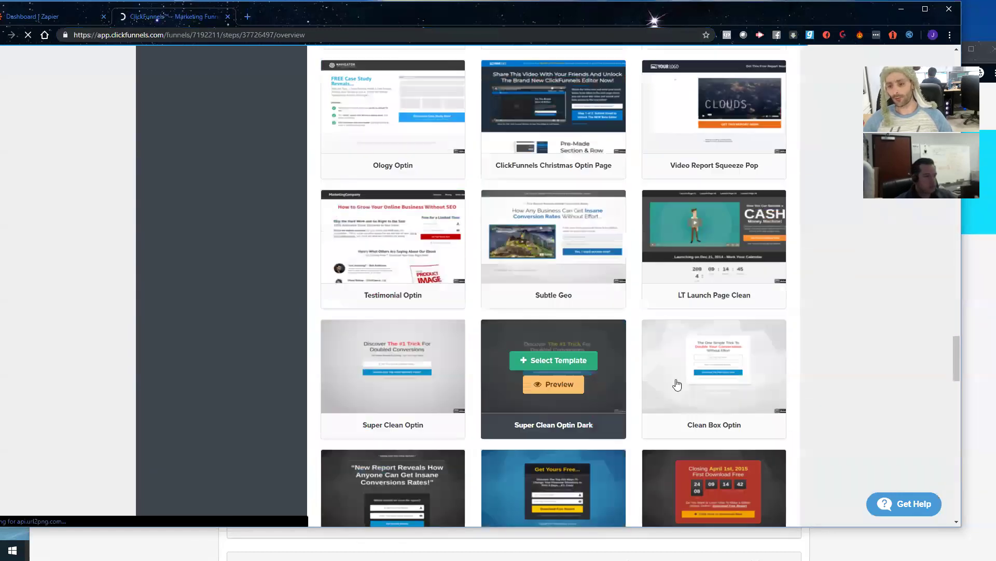
left_click(702, 363)
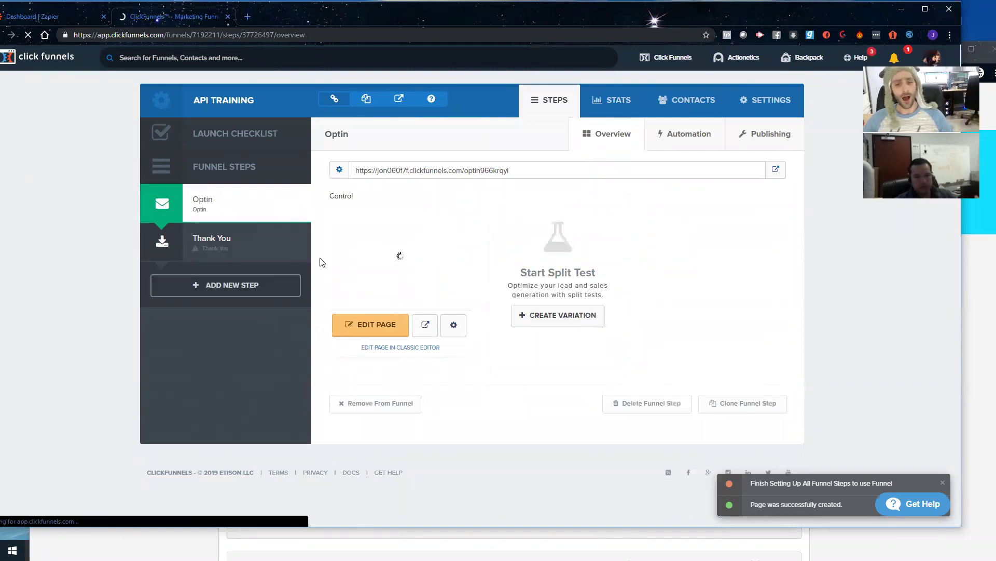
Step: Give the Thank You step a thank-you template, then open the Optin step's live page
left_click(210, 239)
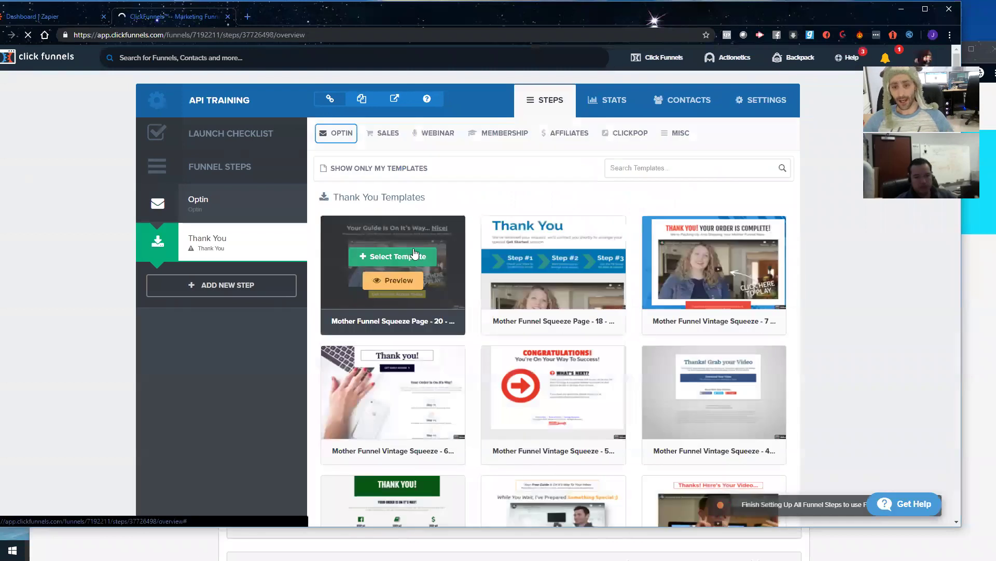
left_click(714, 386)
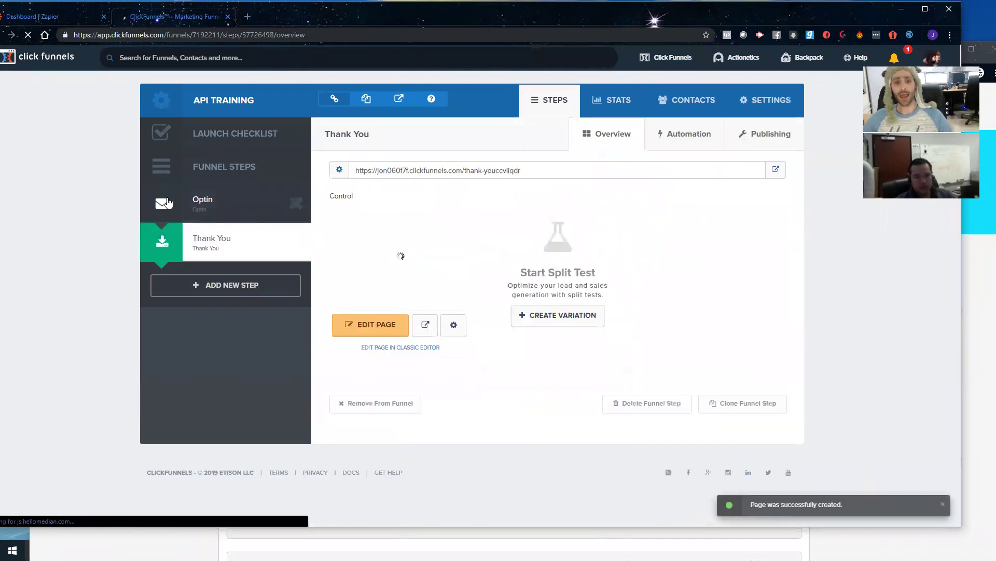
left_click(222, 213)
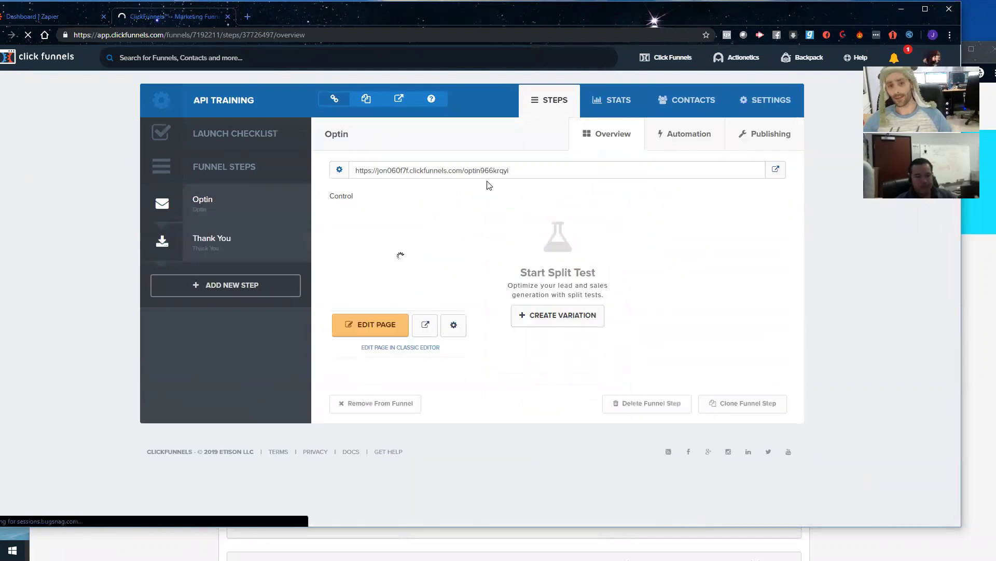
left_click(775, 171)
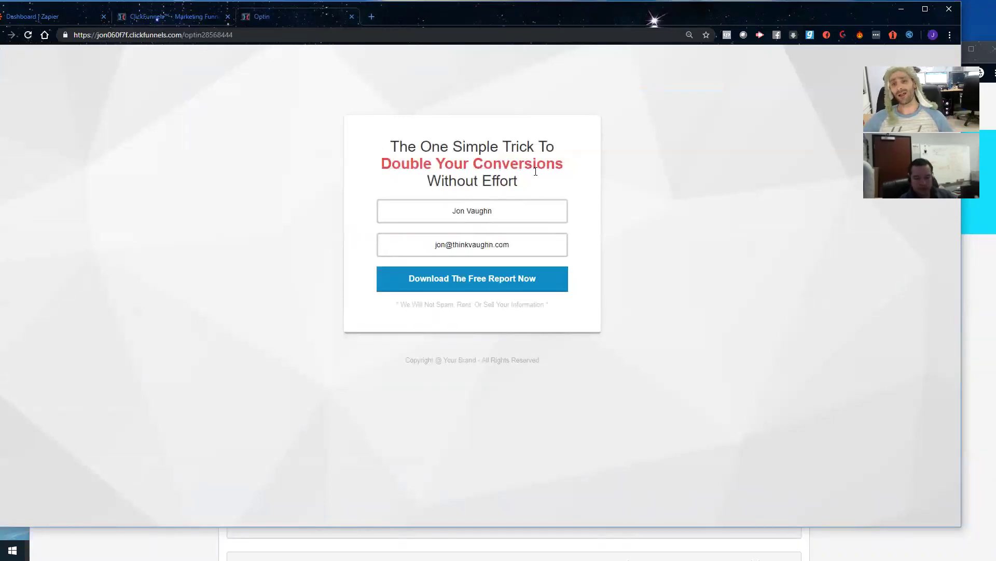
Step: Review the live API Training opt-in page, then switch to the Zapier dashboard
left_click_drag(549, 190, 363, 151)
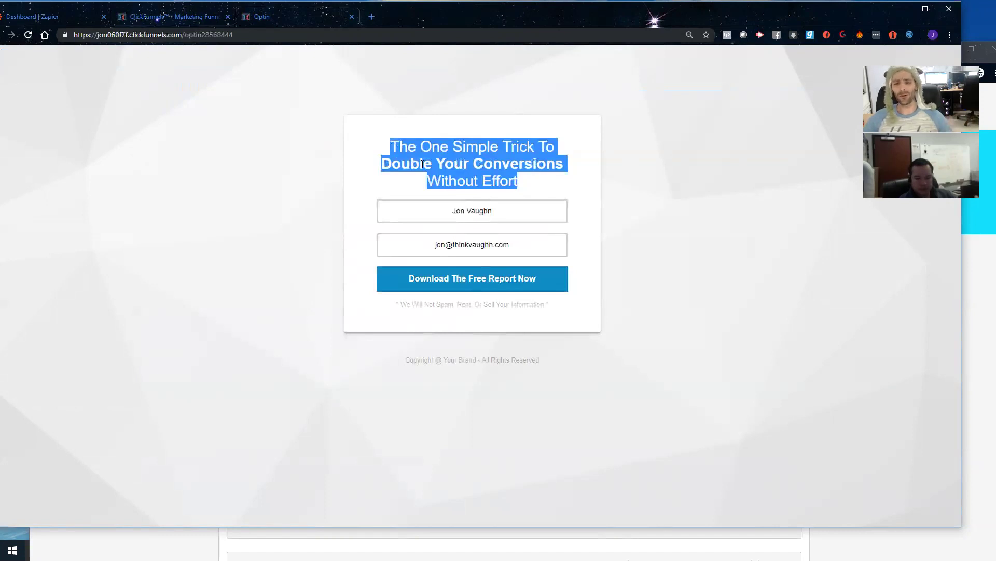
left_click(465, 169)
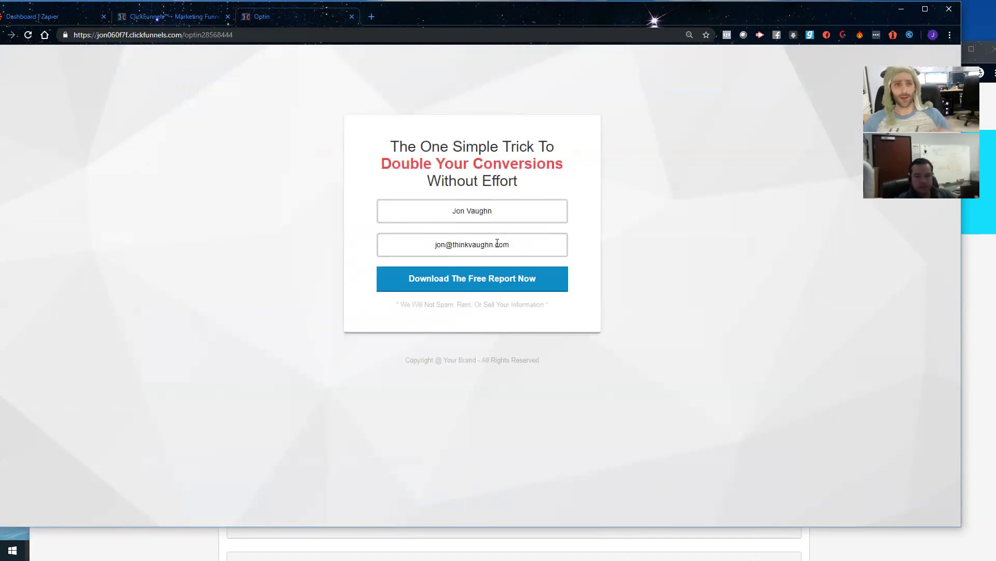
left_click(169, 20)
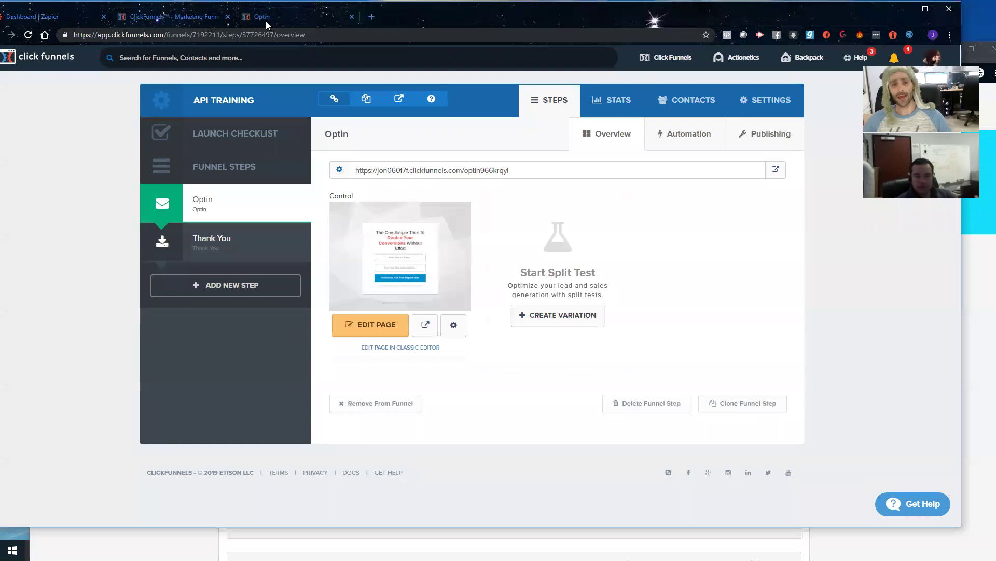
left_click(266, 20)
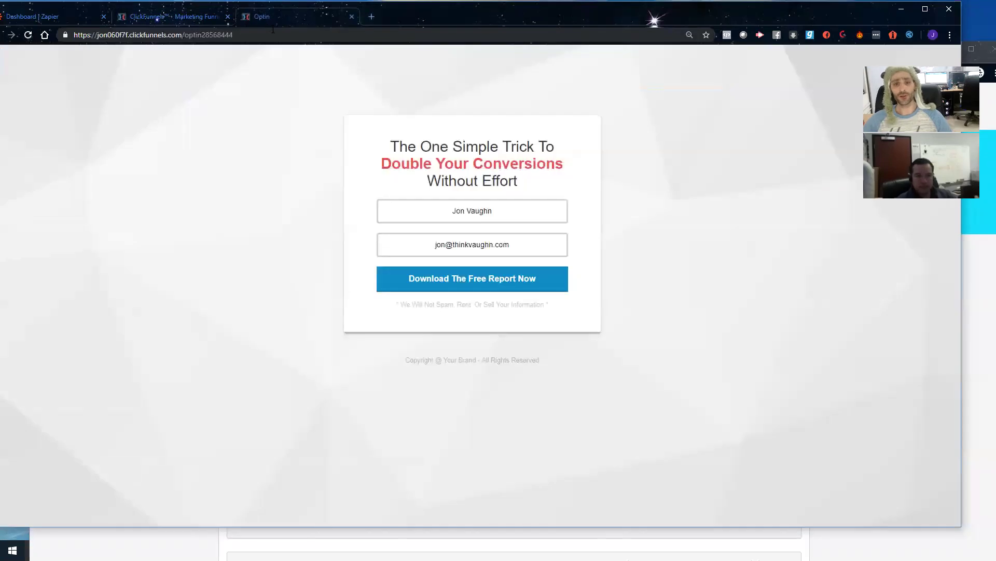
left_click(48, 21)
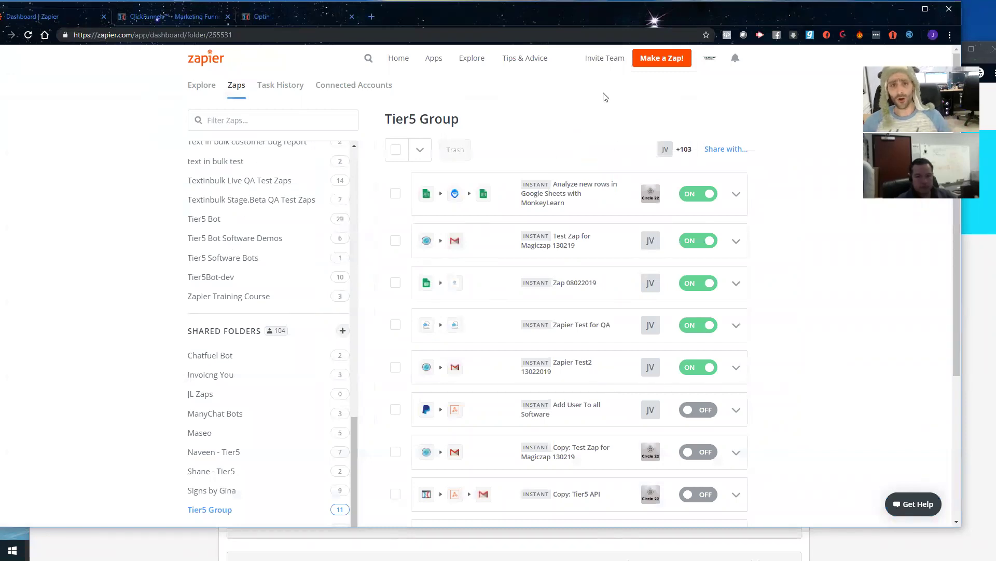
Step: Start a new zap and submit the API Training opt-in form once as a test lead
left_click(655, 59)
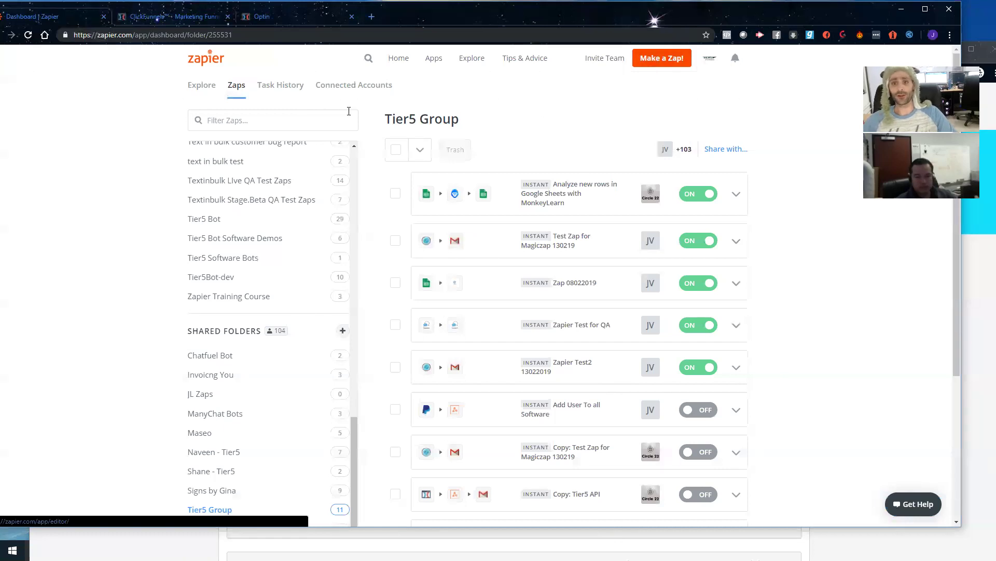
key("ctrl+shift+Tab")
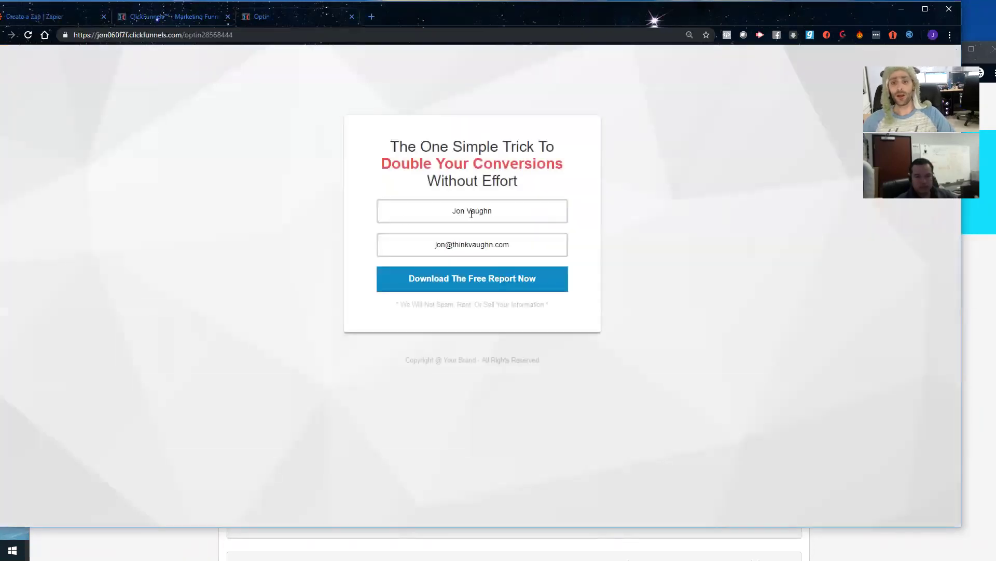
left_click(494, 281)
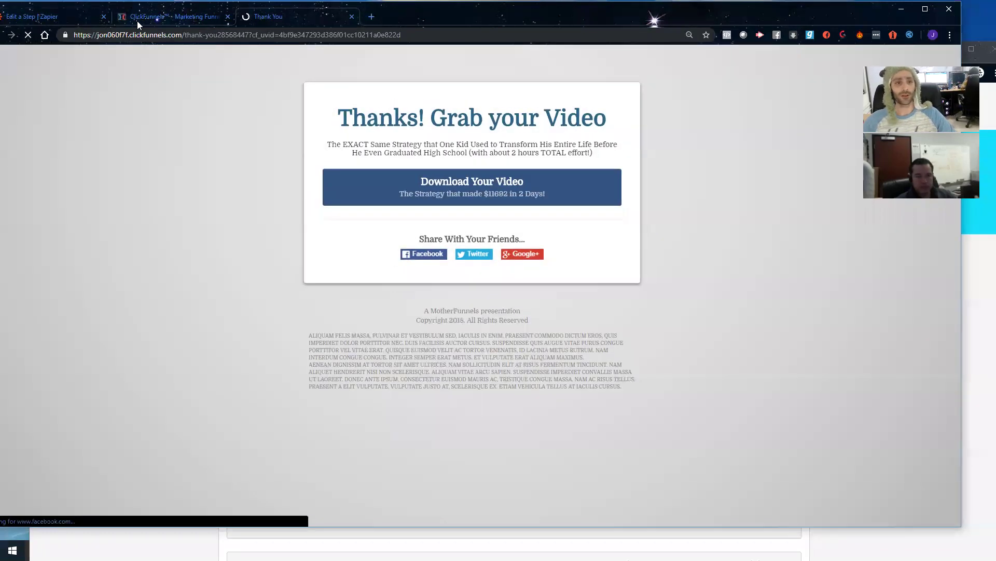
left_click(78, 16)
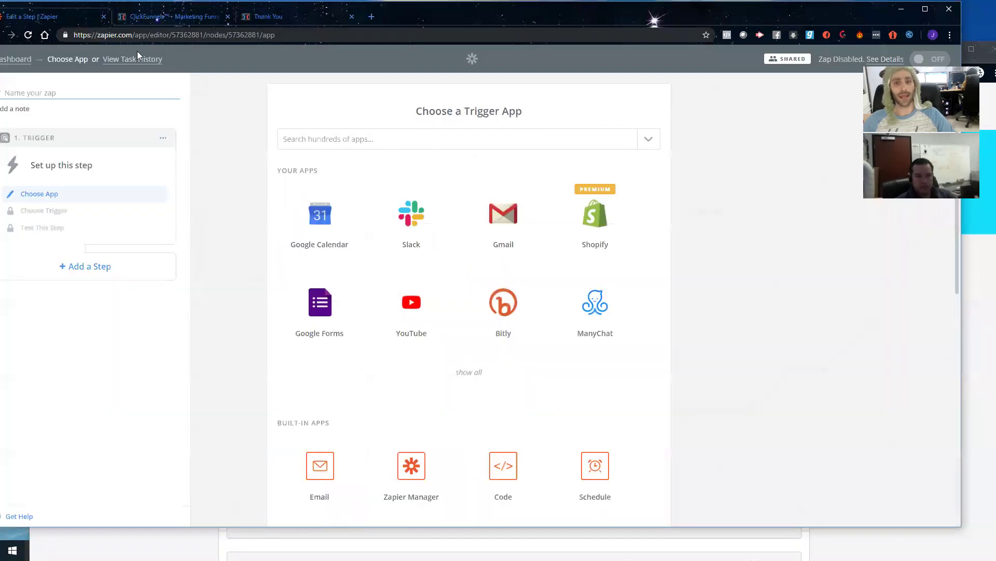
Step: Name the zap 'Set UP Accounts' and choose ClickFunnels New Contact Activity as its trigger
left_click(369, 139)
left_click(58, 91)
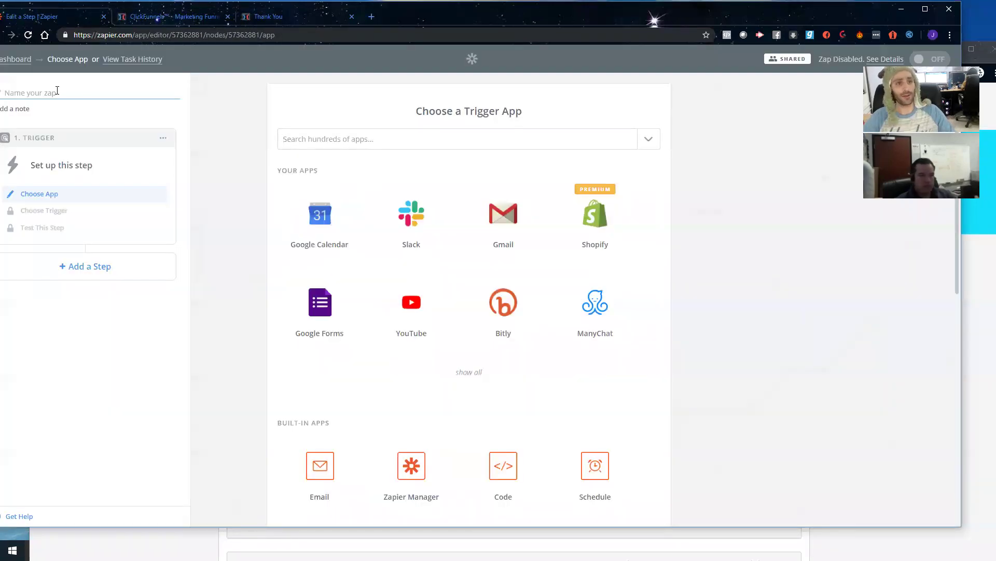
type("Set UP Accounts")
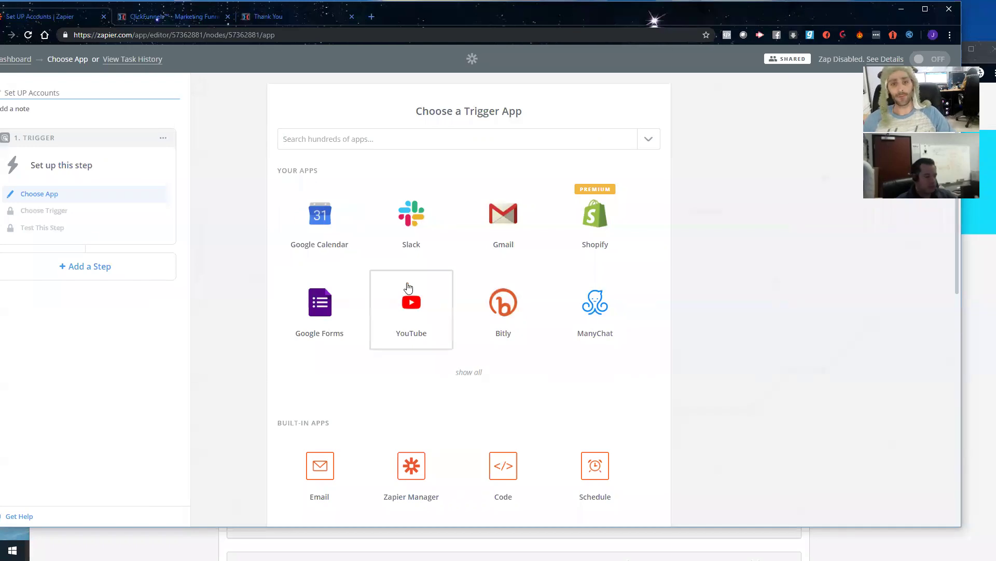
left_click(394, 145)
type("click")
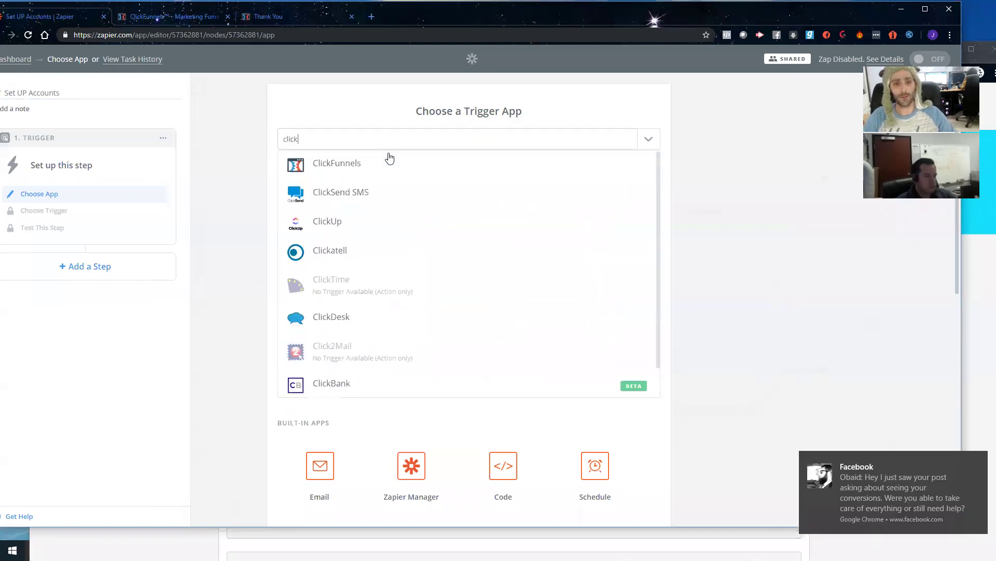
left_click(329, 162)
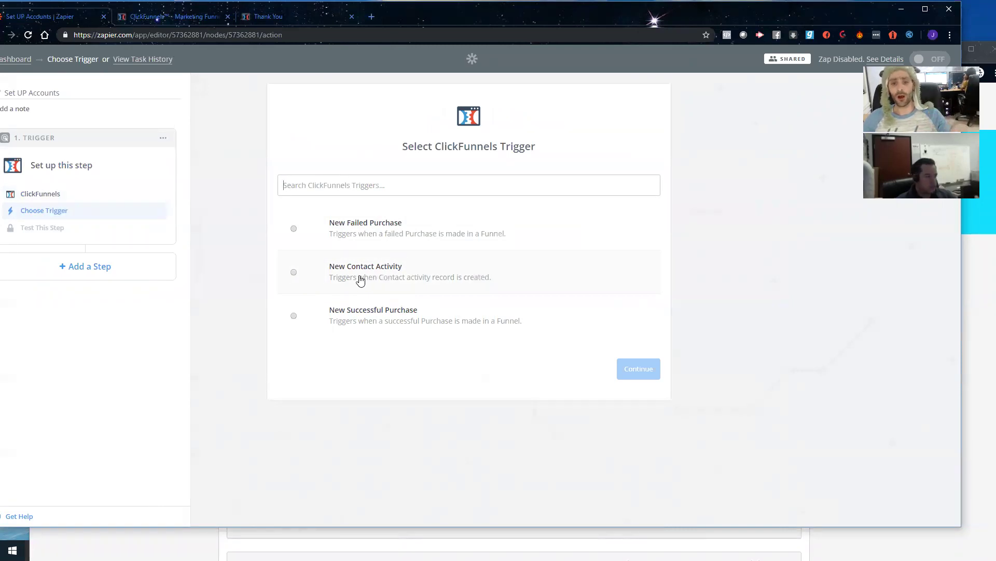
left_click(361, 280)
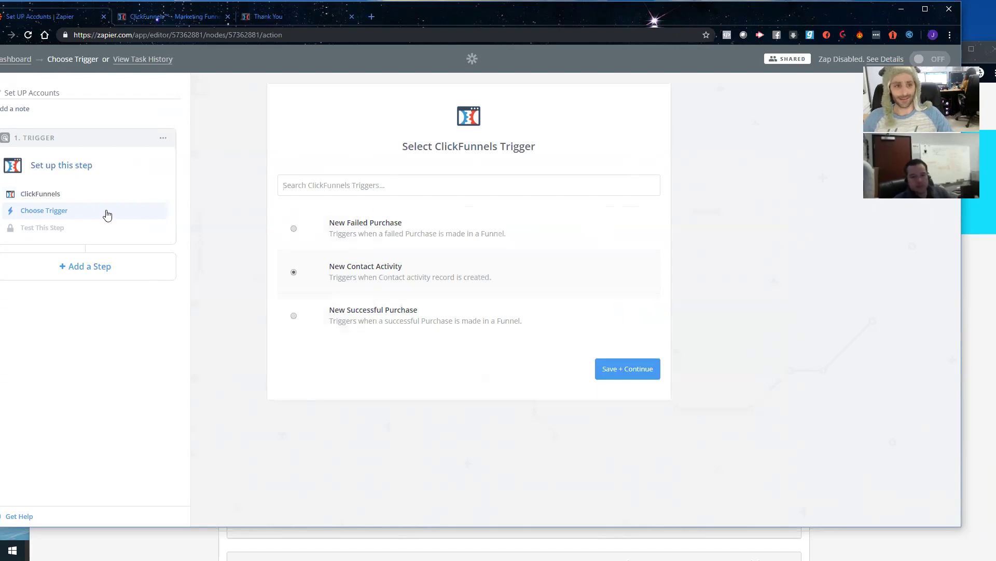
Step: Connect the last ClickFunnels account in the list to the trigger
left_click(613, 376)
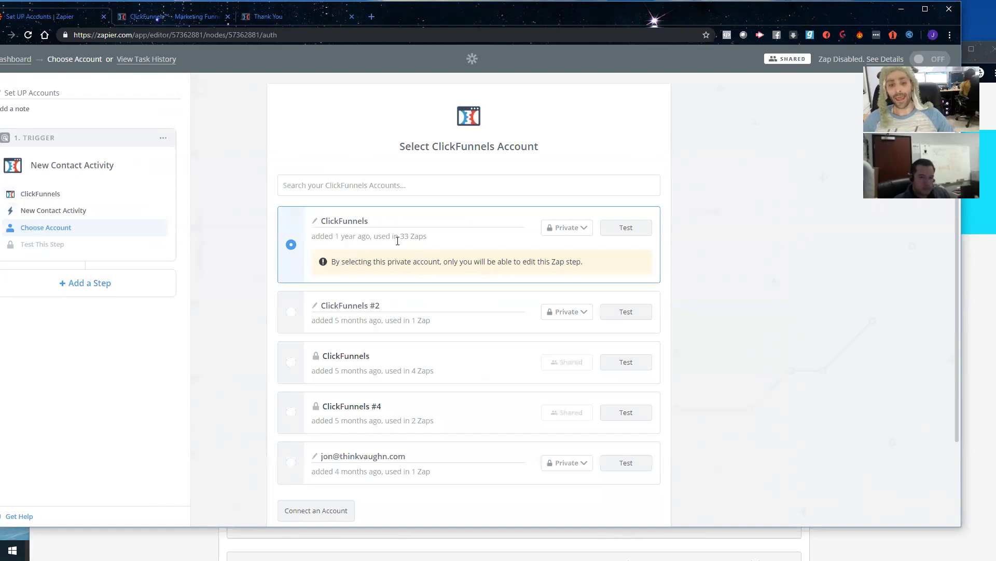
scroll(398, 240, "down", 1)
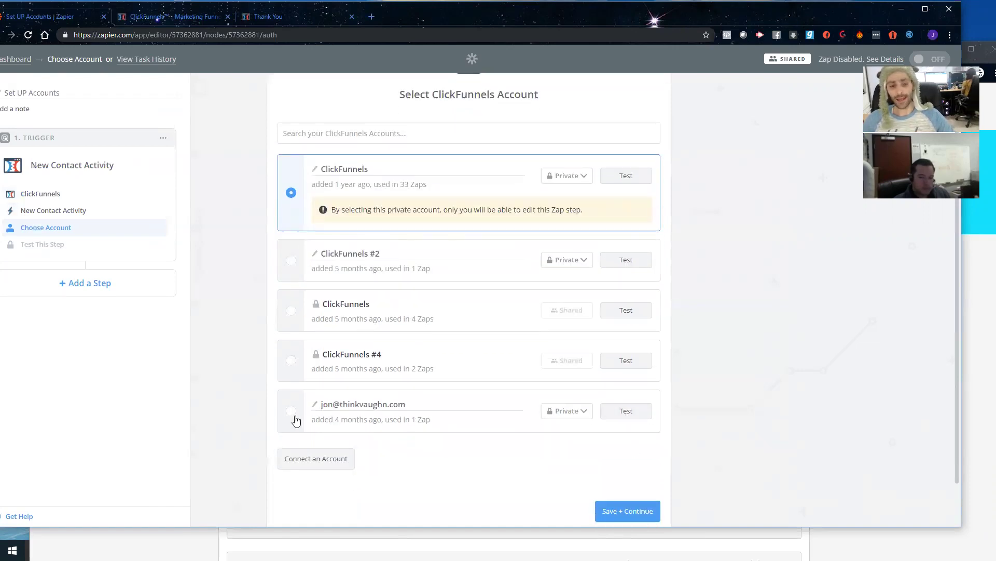
left_click(294, 415)
scroll(454, 341, "down", 1)
left_click(619, 461)
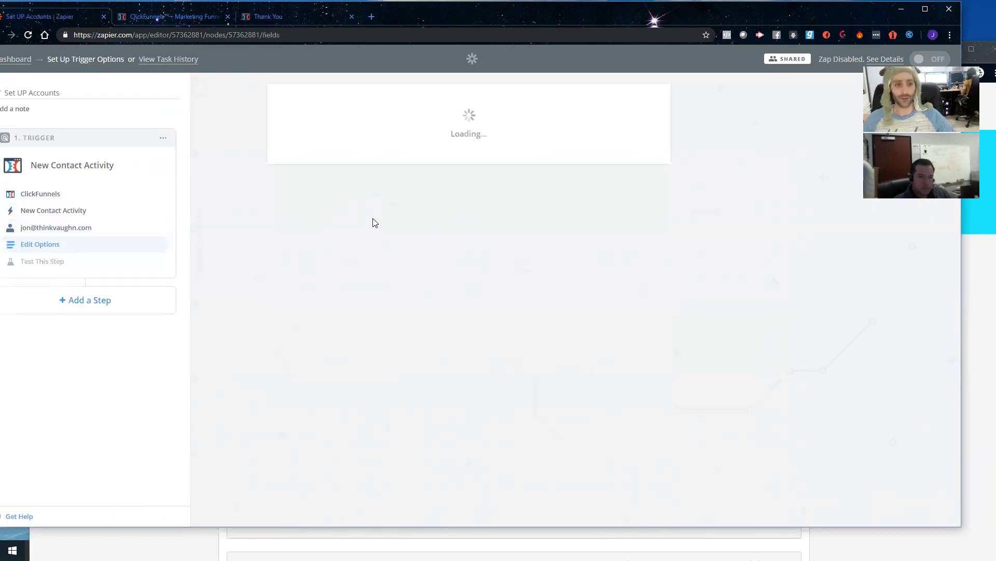
left_click(441, 216)
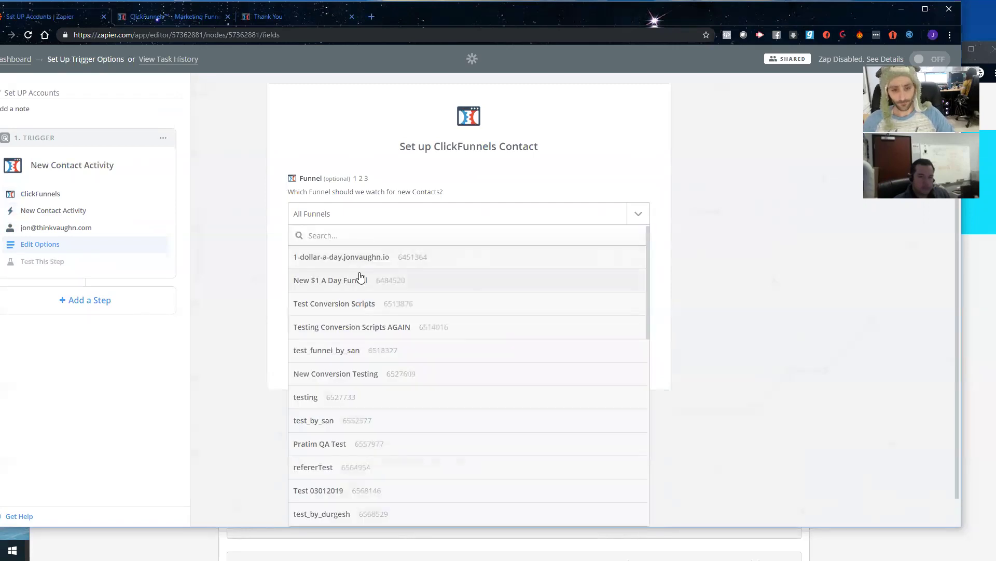
Step: Search the funnels for 'api', and when API Training is missing, switch to the first ClickFunnels account
type("api")
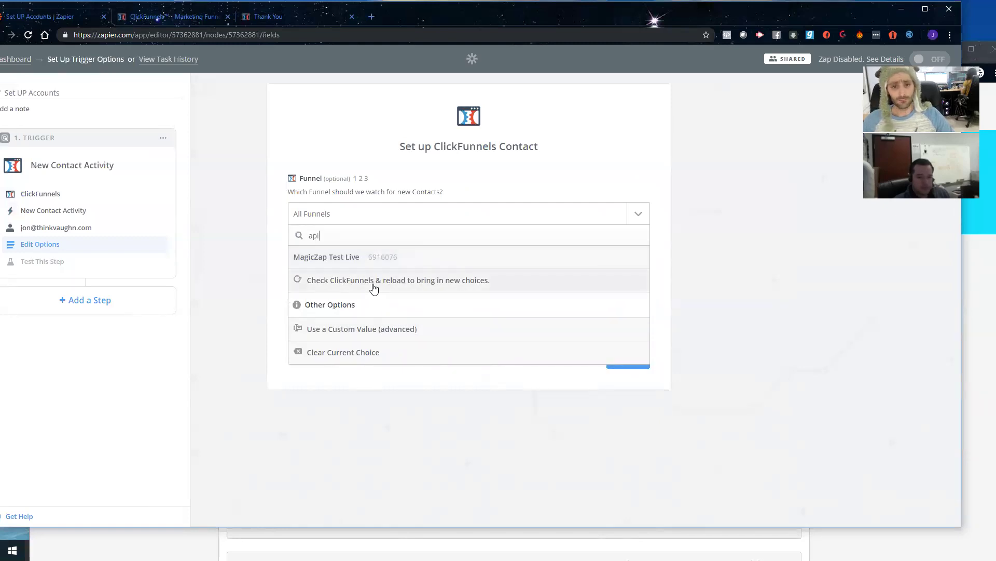
key("BackSpace")
key("BackSpace")
key("BackSpace")
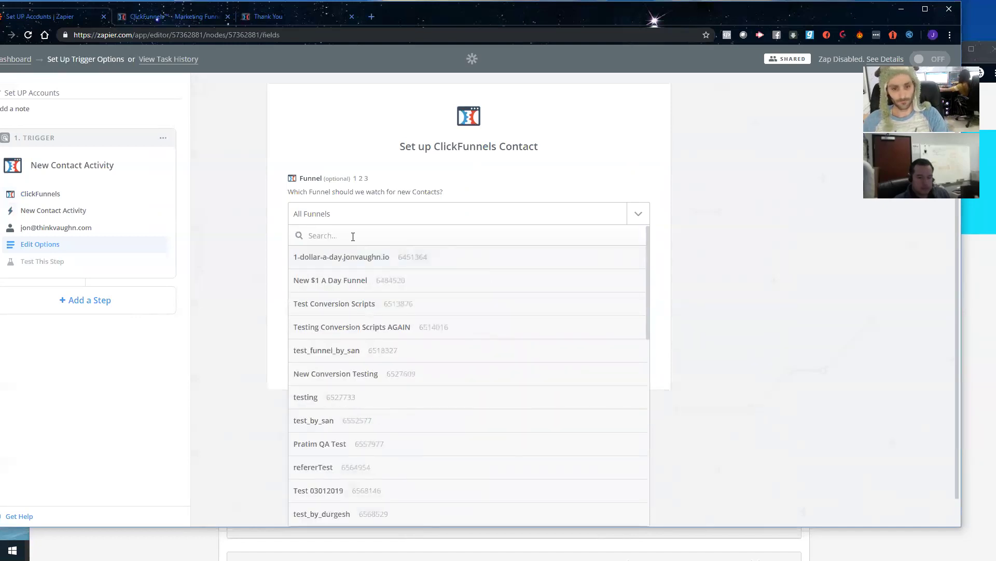
scroll(352, 296, "down", 5)
scroll(352, 296, "up", 5)
type("text")
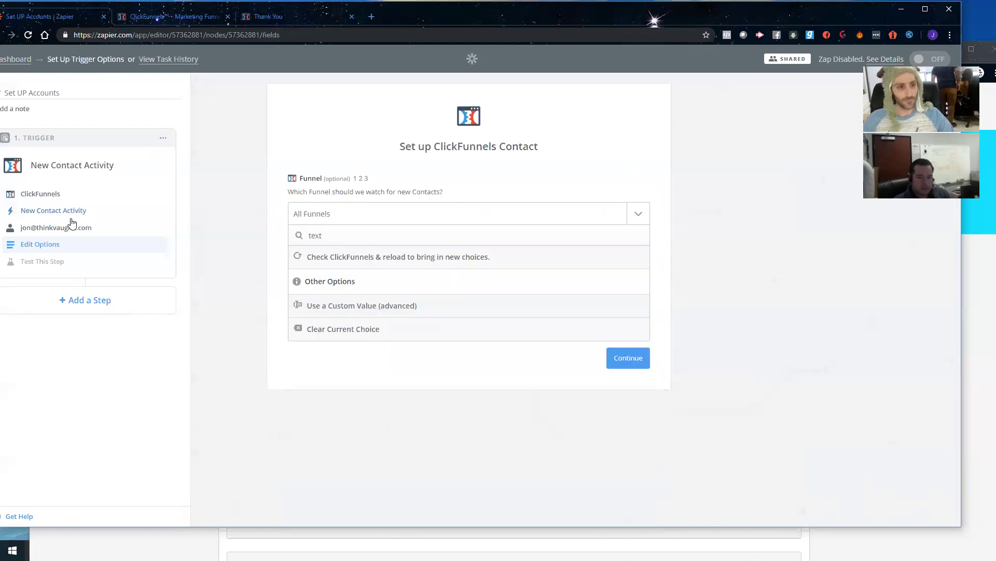
left_click(106, 229)
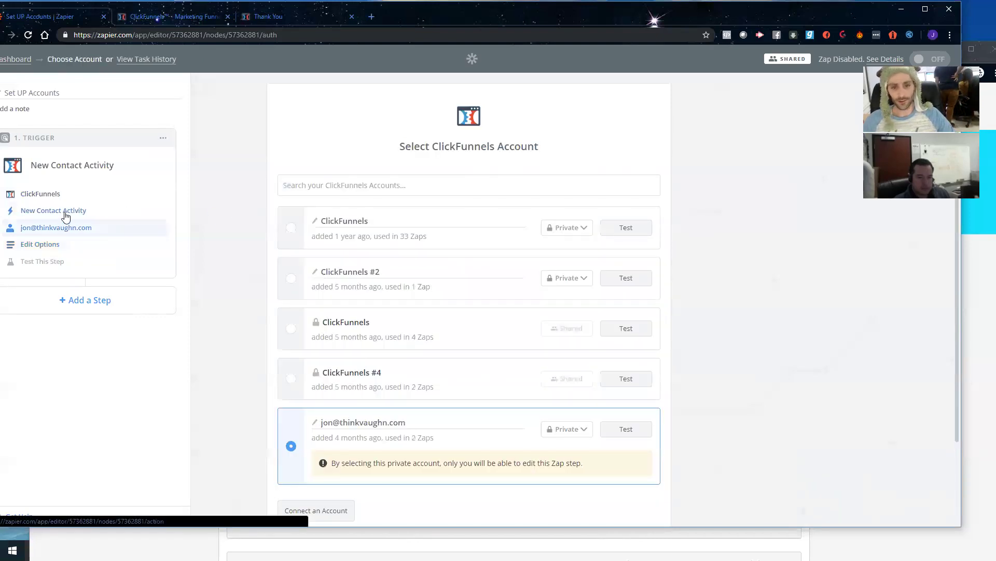
left_click(292, 228)
scroll(609, 449, "down", 2)
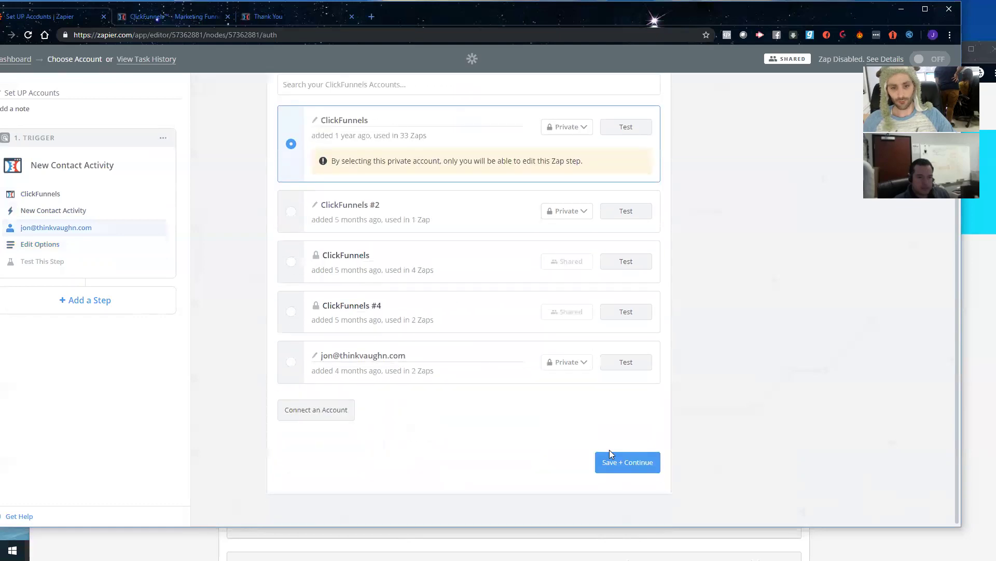
left_click(642, 468)
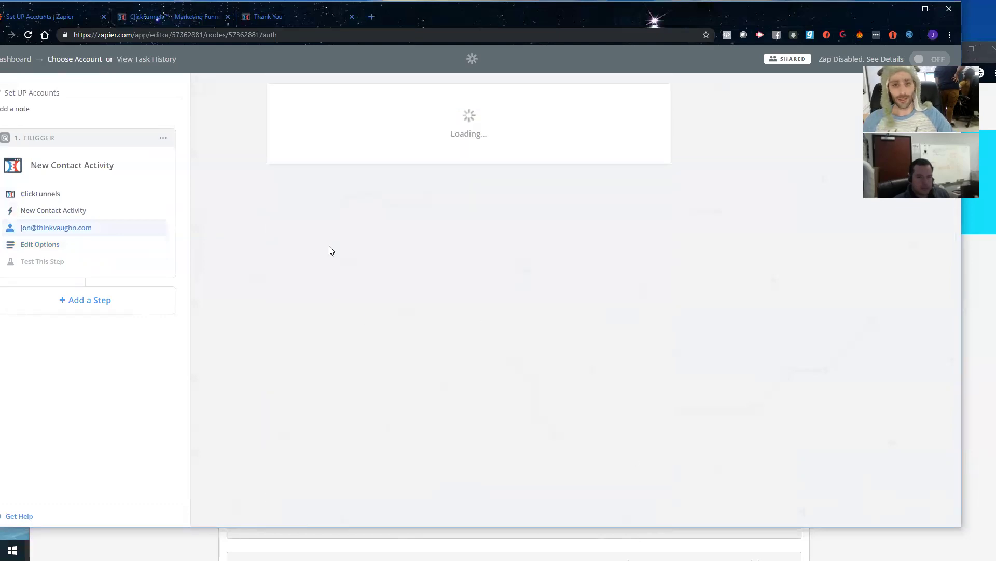
left_click(361, 217)
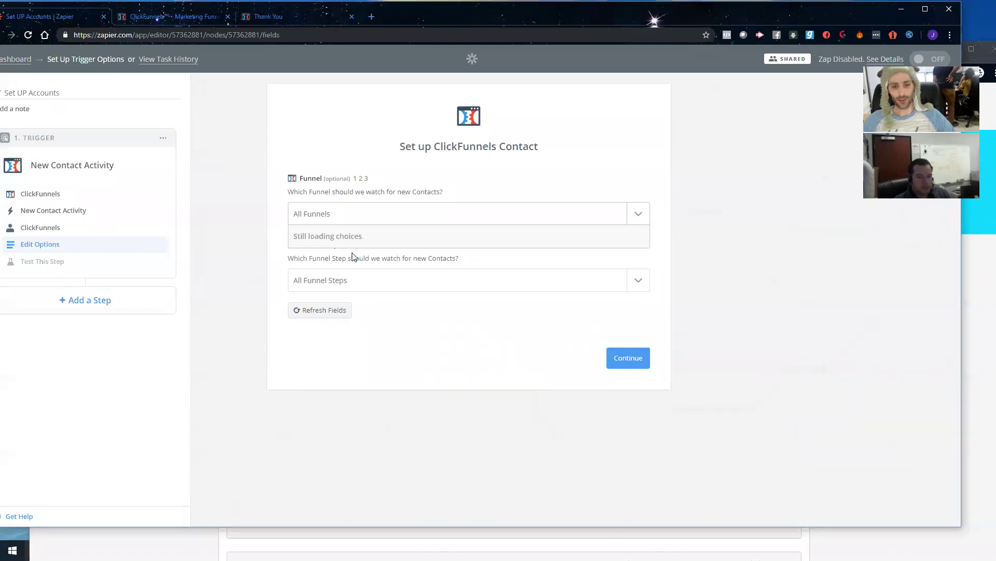
Step: Set the trigger to watch the API Training funnel's Optin step, then proceed to testing
type("api")
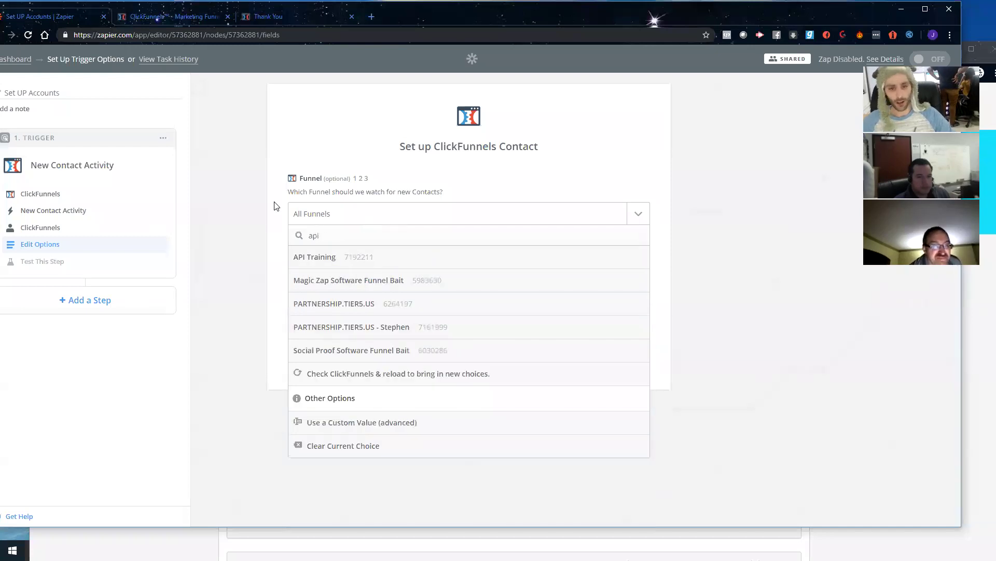
left_click(335, 259)
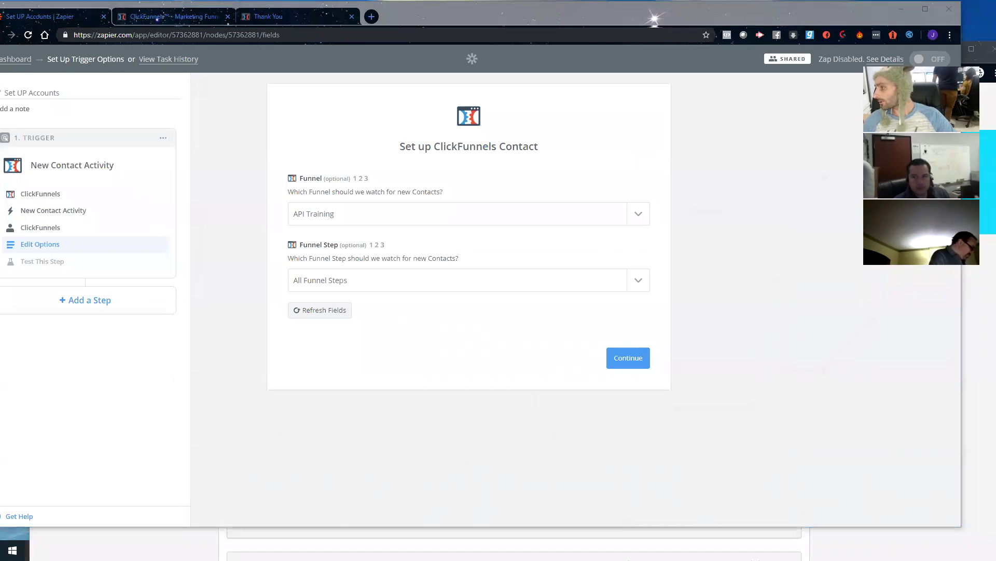
key("alt+Tab")
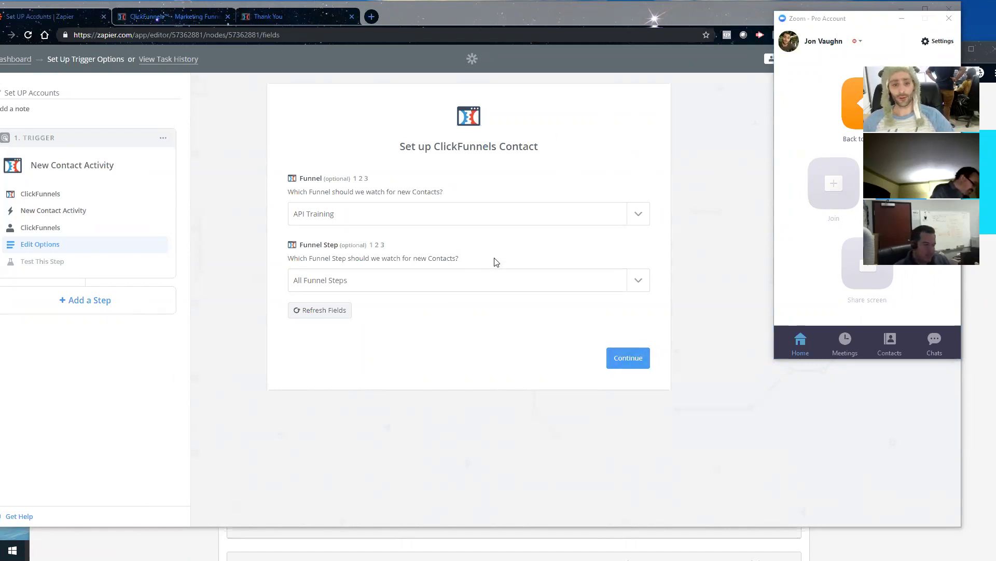
left_click(412, 280)
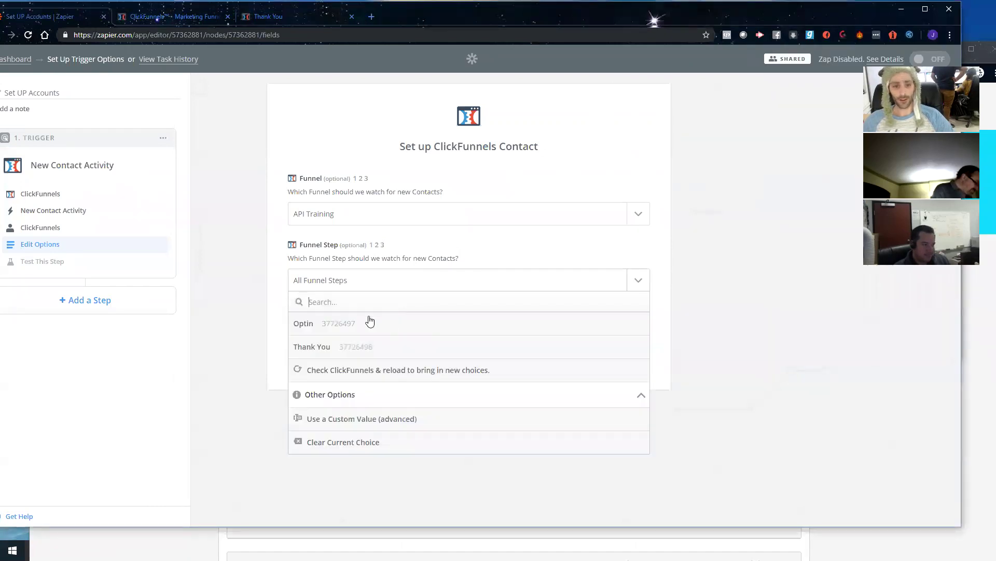
left_click(349, 327)
left_click(626, 359)
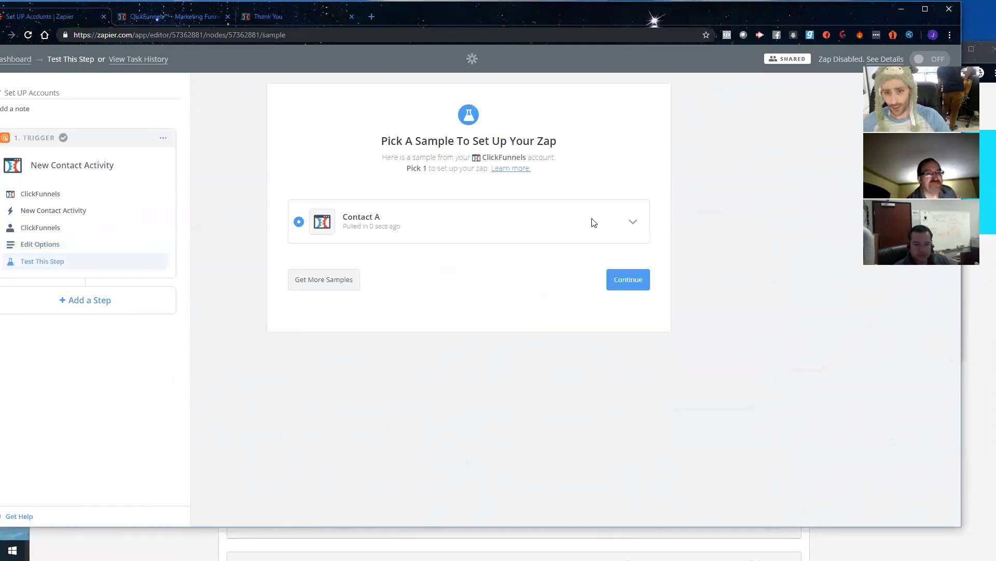
Step: Review the Contact A sample's fields and continue with it as the trigger sample
left_click(632, 223)
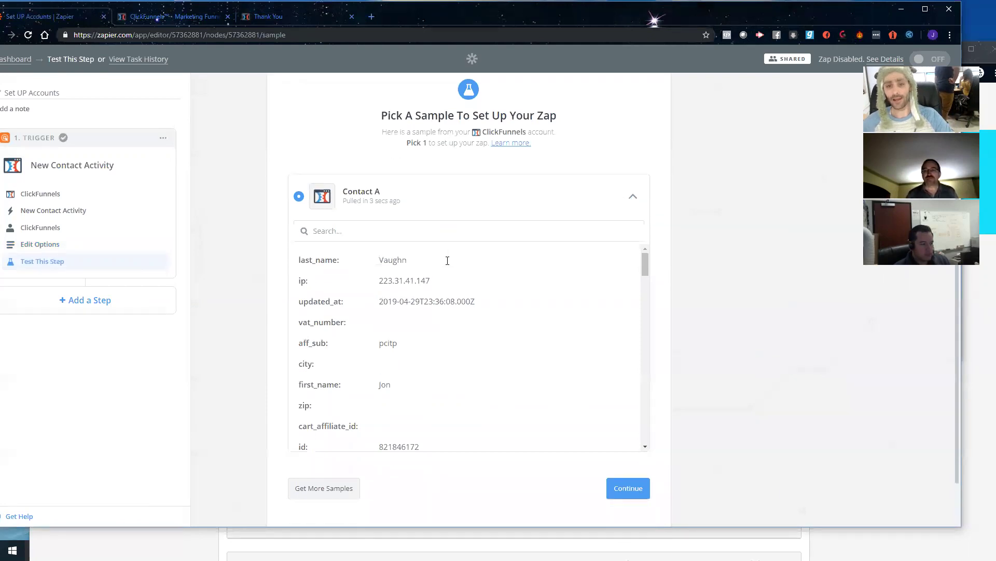
scroll(447, 312, "down", 5)
left_click(626, 469)
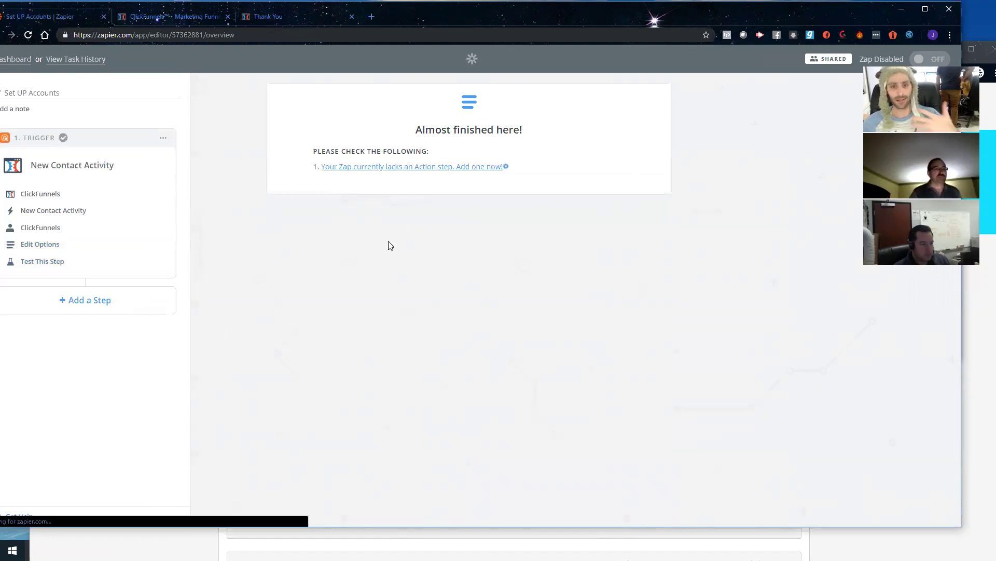
Step: Add a Webhooks by Zapier action set to POST and continue to its setup
left_click(373, 140)
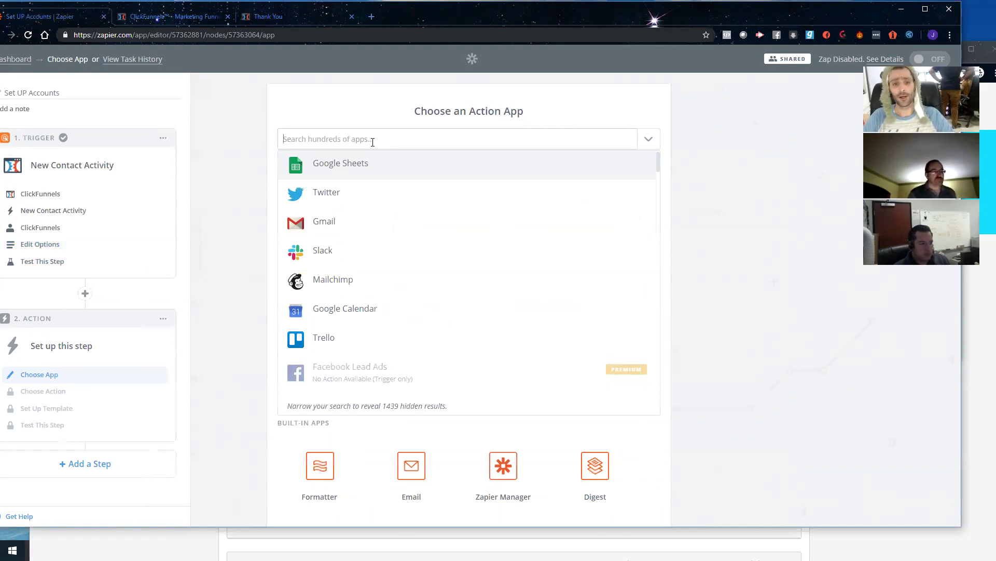
type("webhoo")
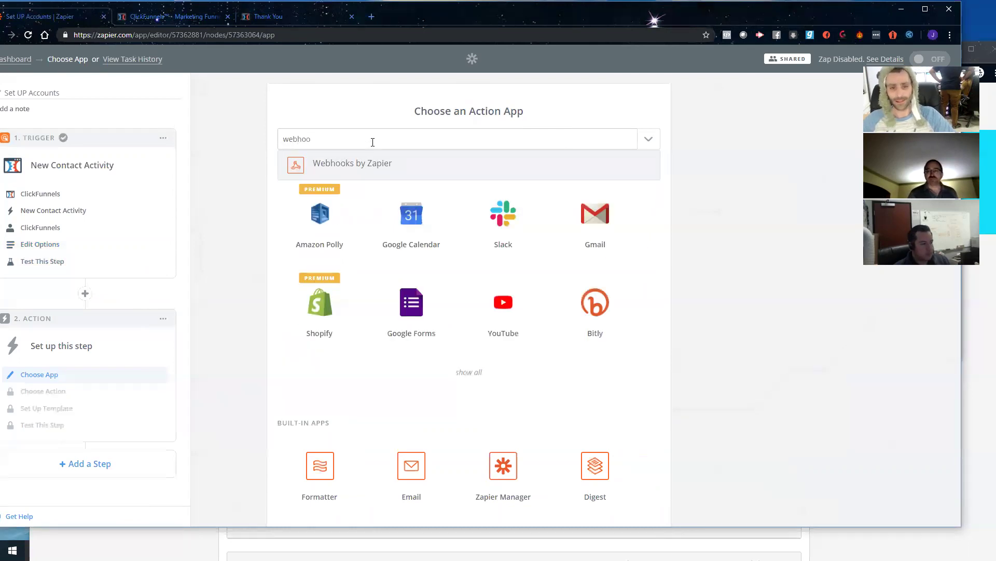
left_click(367, 166)
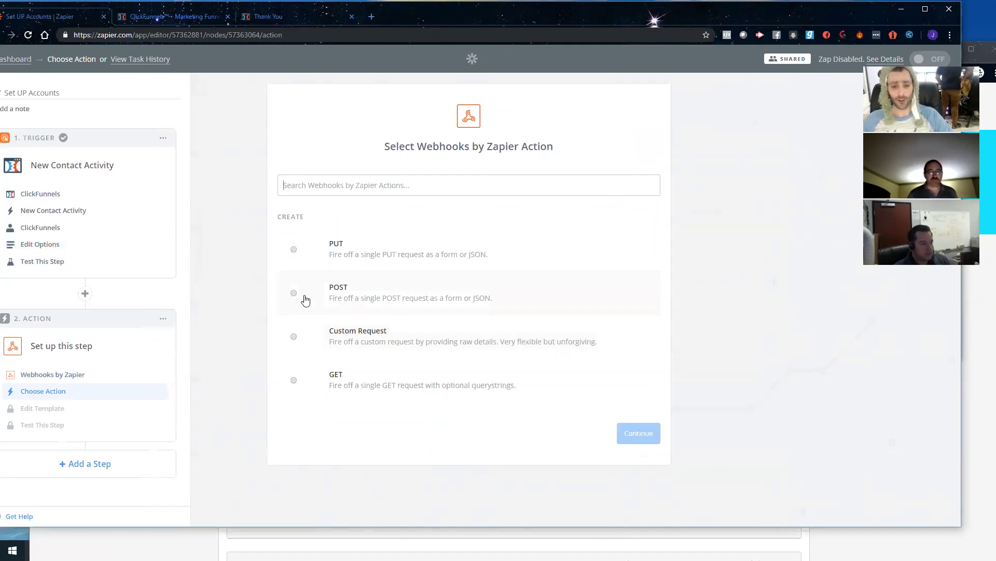
left_click(294, 293)
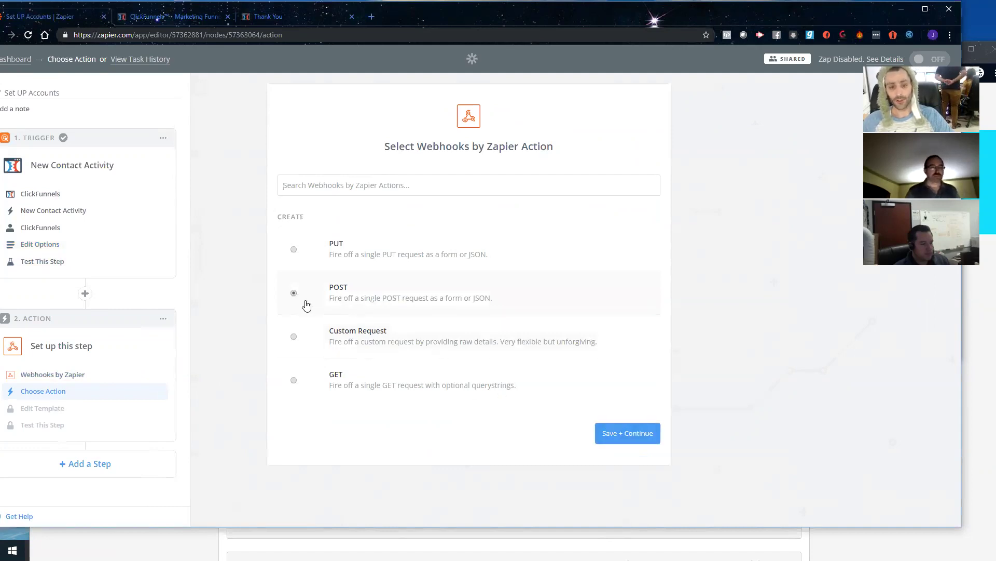
left_click(625, 436)
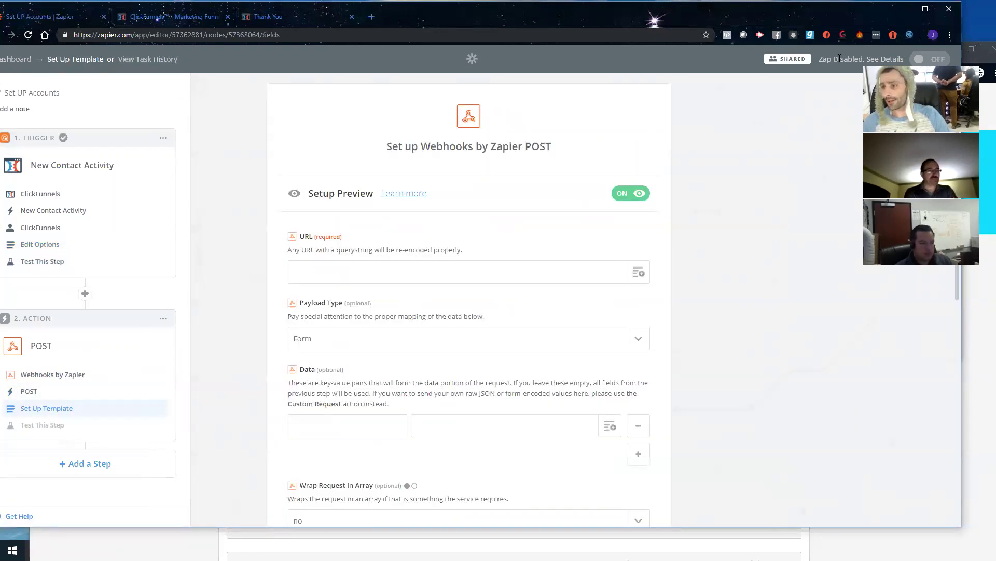
key("alt+Tab")
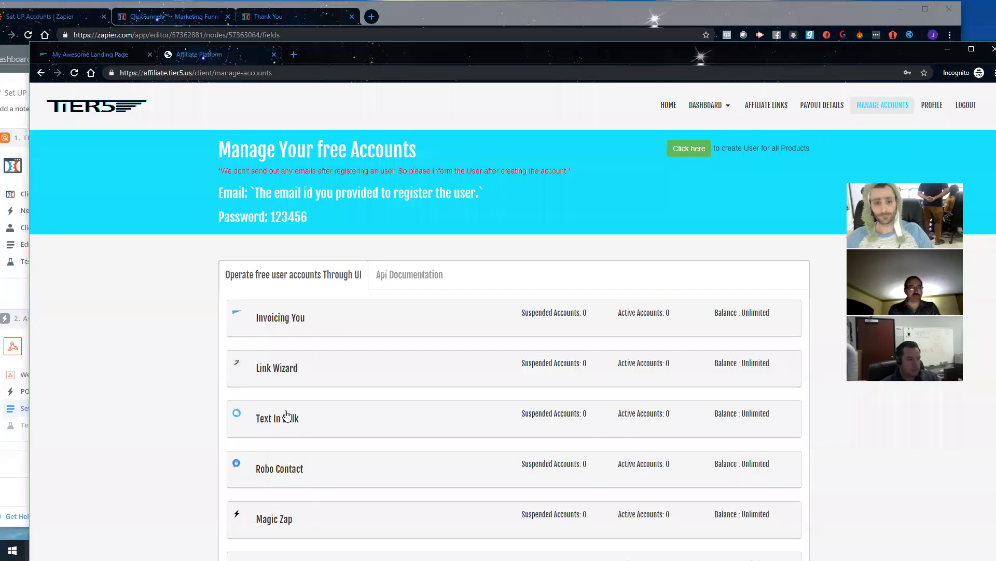
Step: Review the Add User API docs, highlighting the adduser endpoint and secret_key parameter
left_click(410, 282)
scroll(396, 318, "down", 4)
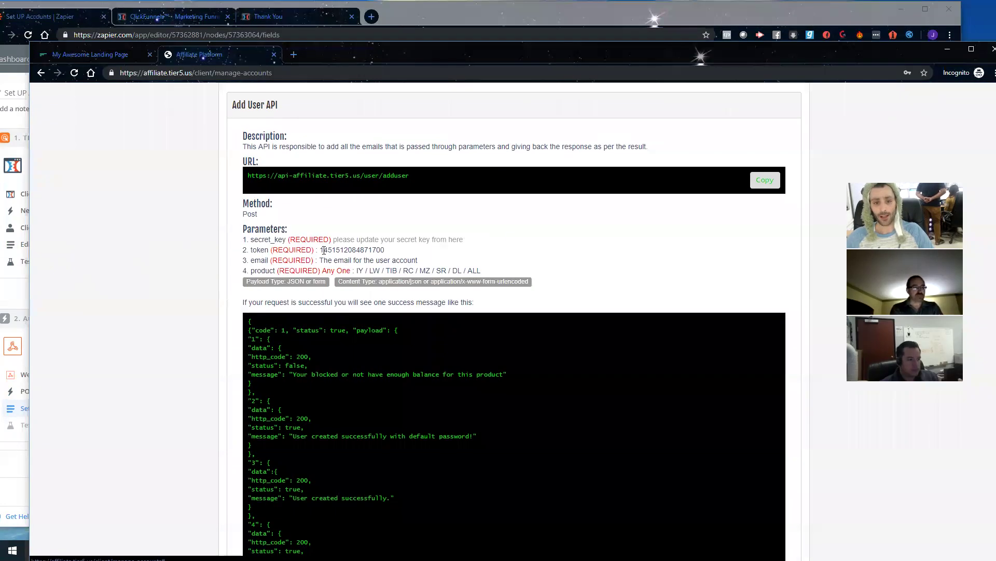
left_click_drag(435, 171, 344, 183)
left_click(344, 182)
scroll(374, 223, "up", 3)
left_click_drag(417, 327, 243, 328)
scroll(350, 323, "down", 2)
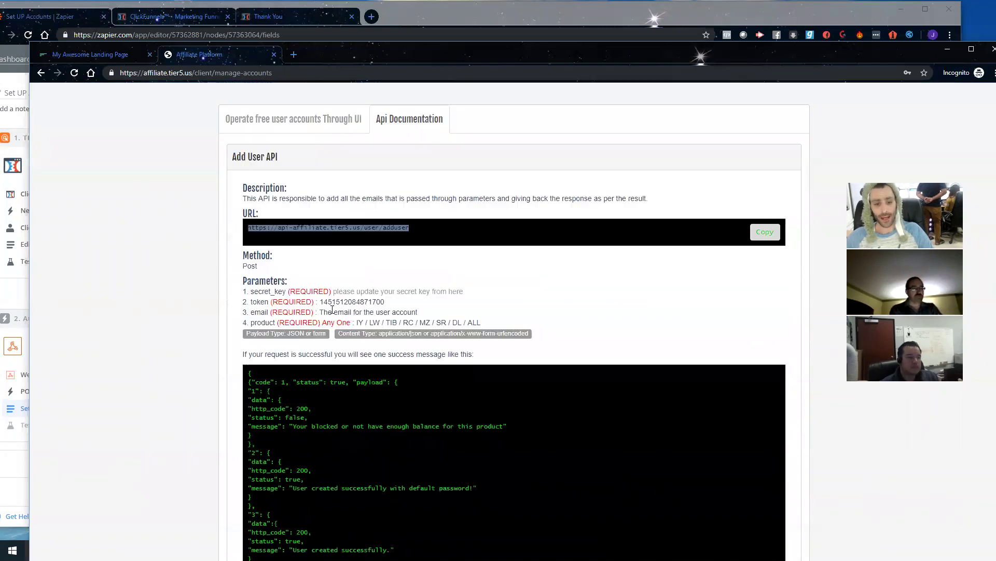
mouse_move(285, 294)
left_mouse_down()
mouse_move(240, 289)
mouse_move(270, 291)
left_mouse_up()
Step: Enter a new API secret key on the Edit Profile page and save it
left_click(455, 292)
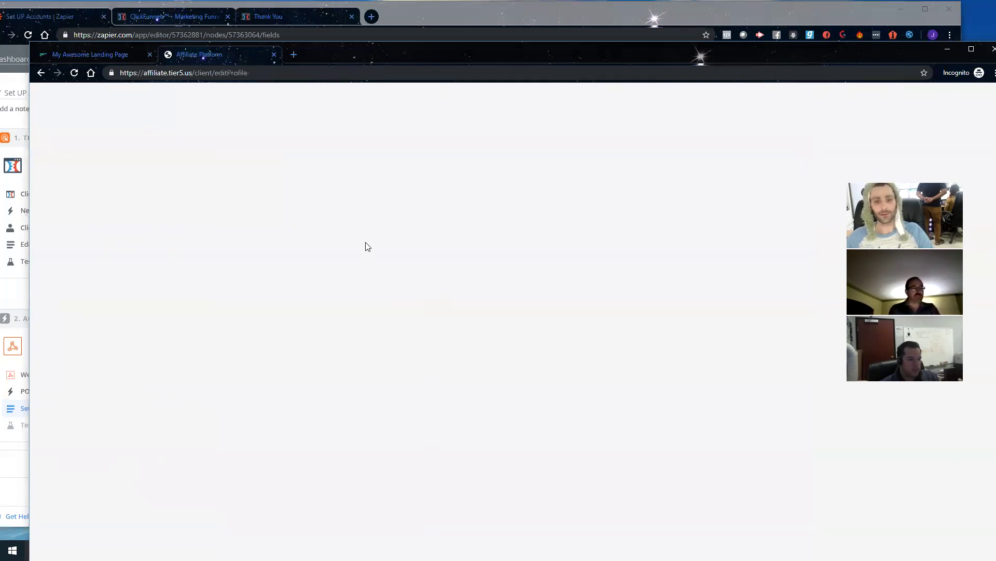
scroll(389, 220, "down", 4)
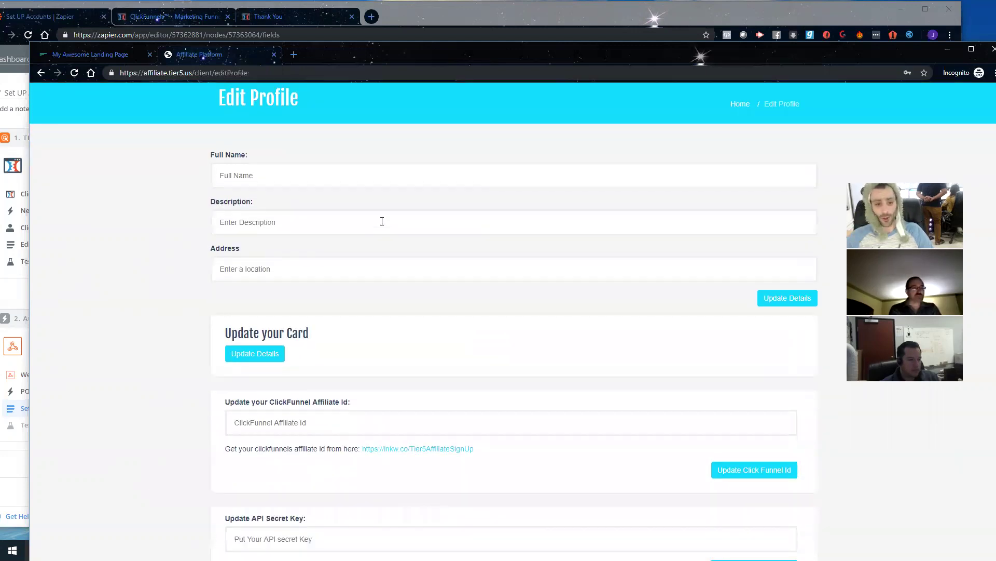
left_click(306, 378)
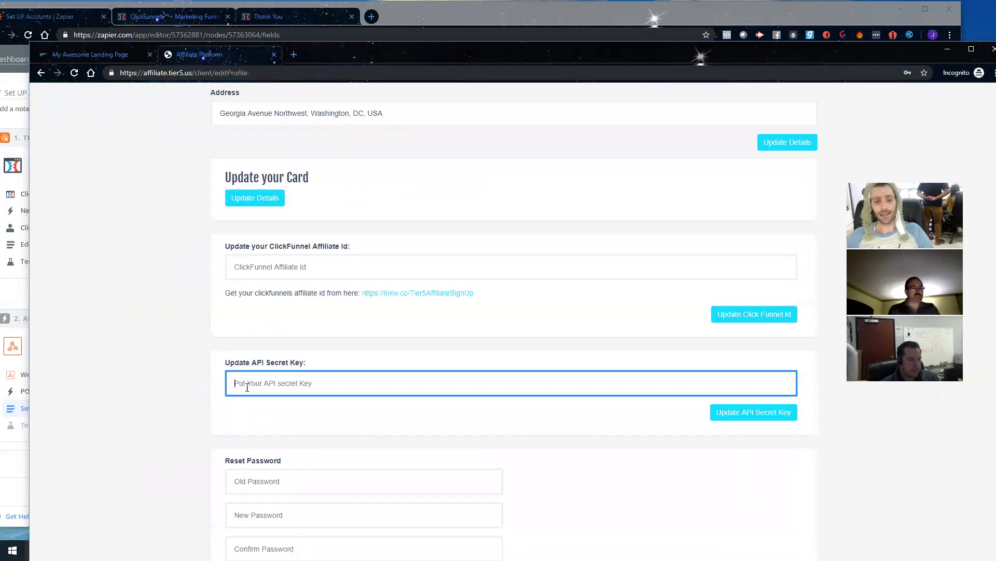
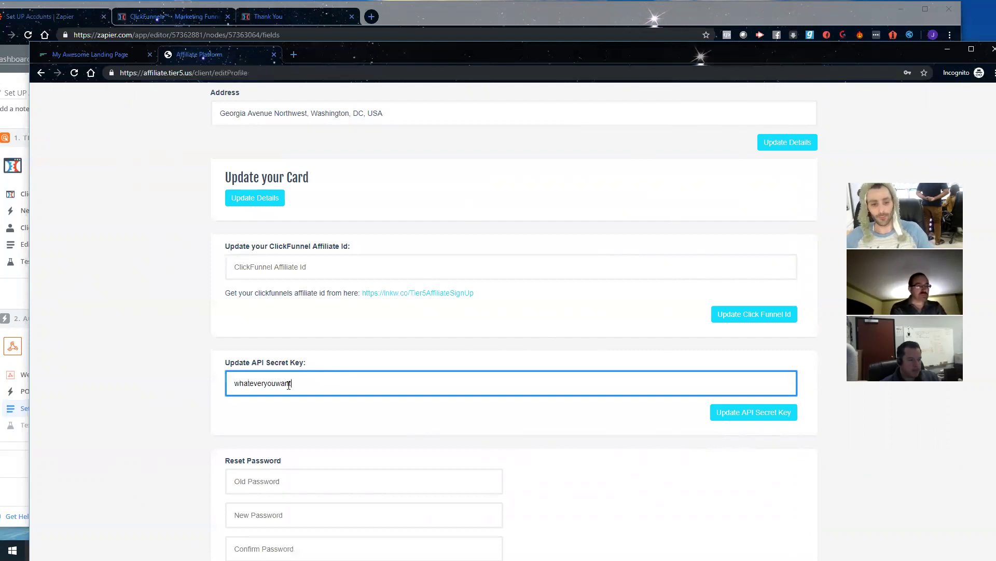
key("ctrl+a")
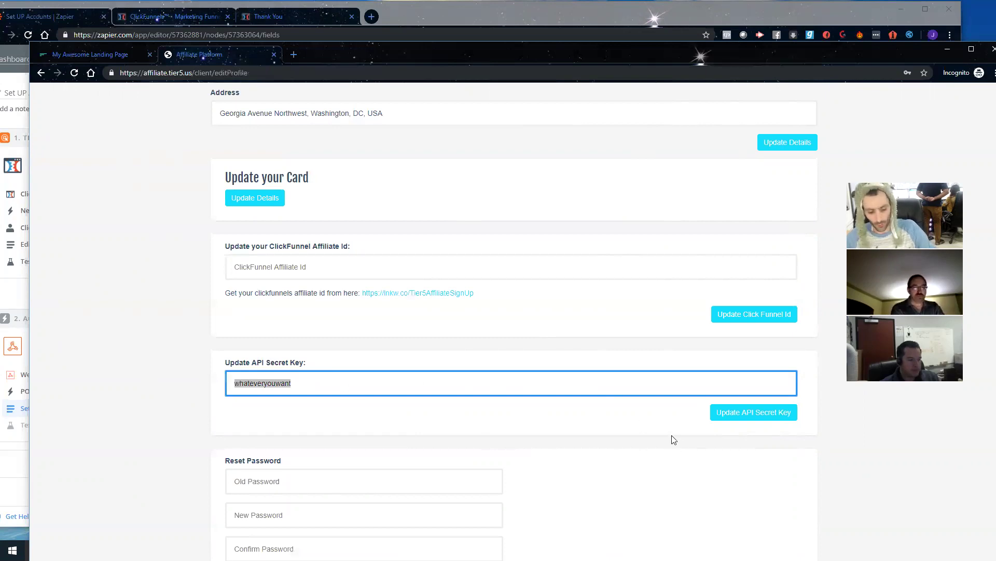
left_click(768, 413)
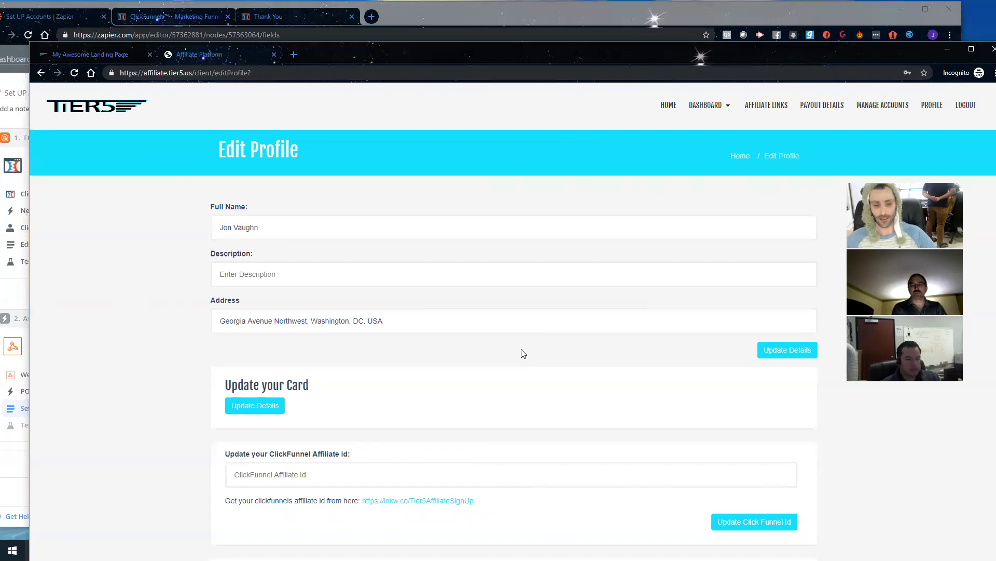
Step: Check the saved secret key, then return to the free account management page
scroll(338, 486, "down", 3)
left_click(327, 431)
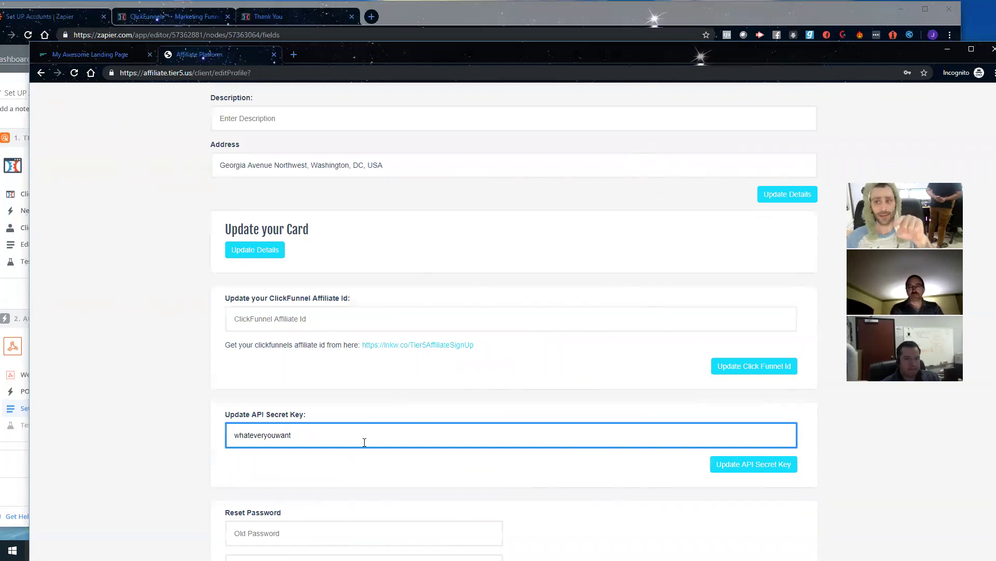
scroll(329, 356, "up", 2)
scroll(418, 381, "down", 4)
scroll(443, 330, "up", 5)
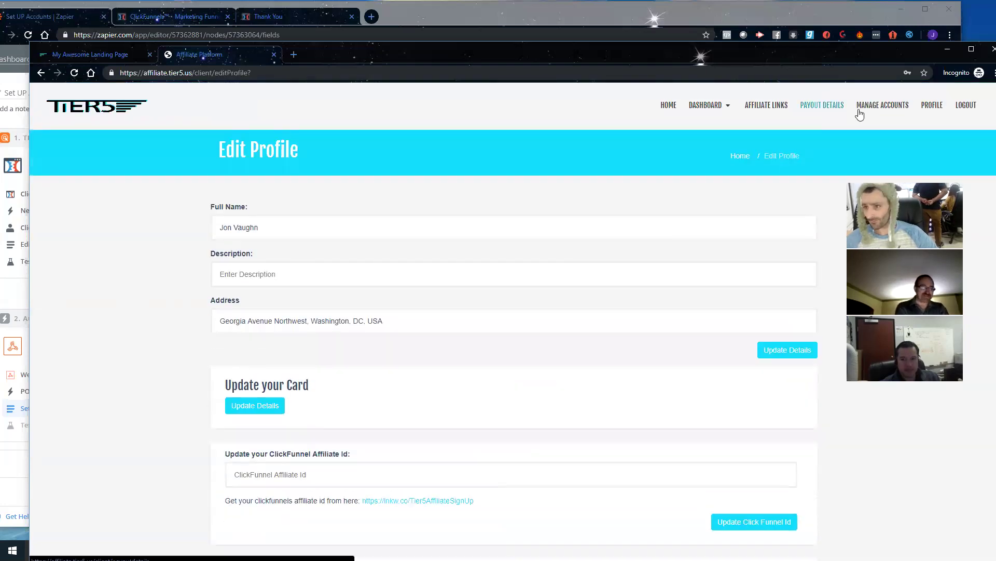
left_click(872, 106)
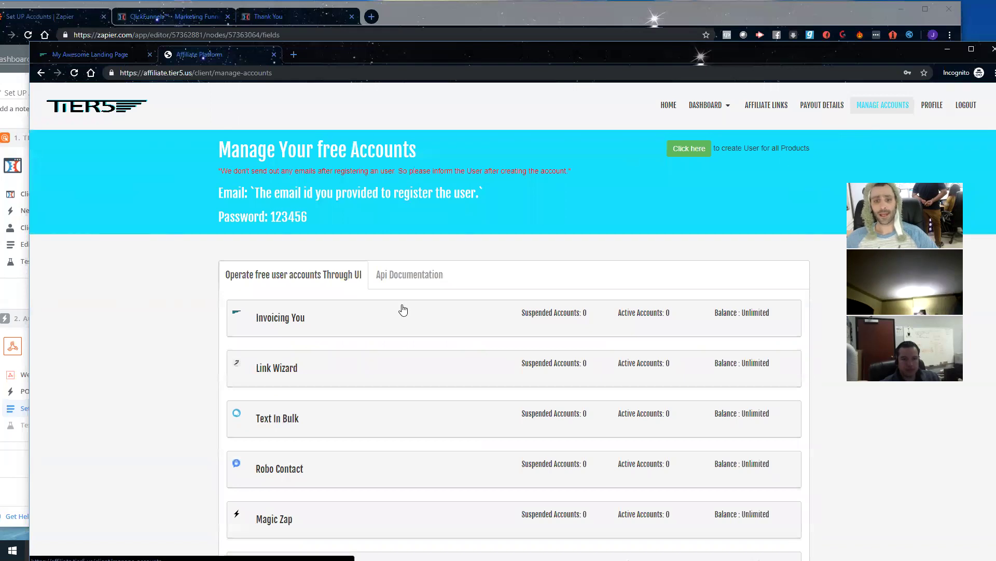
Step: Copy the Add User API endpoint URL from the Tier5 docs into Zapier's webhook URL field
left_click(410, 275)
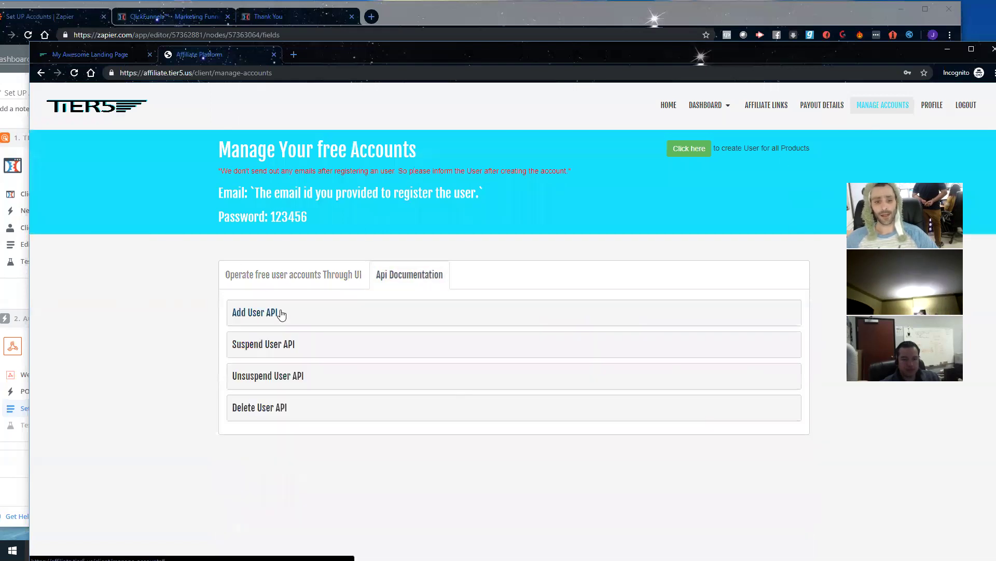
left_click(281, 314)
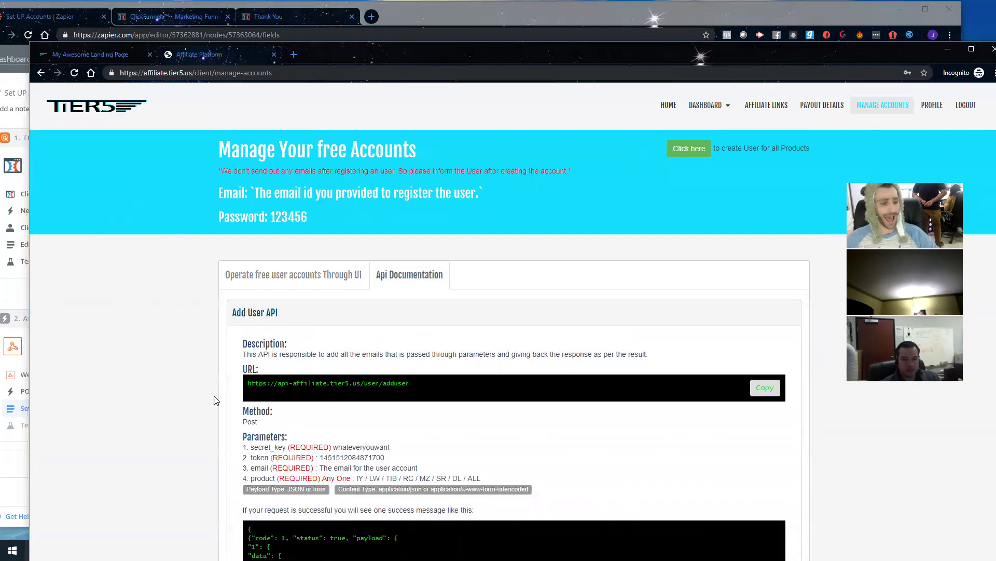
left_click(759, 394)
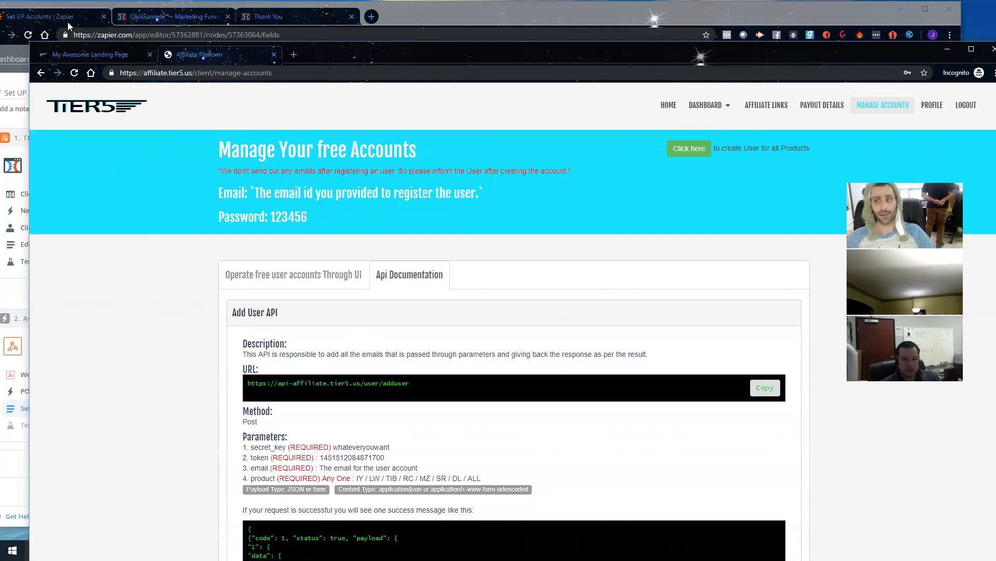
left_click(71, 27)
left_click(369, 270)
key("ctrl+v")
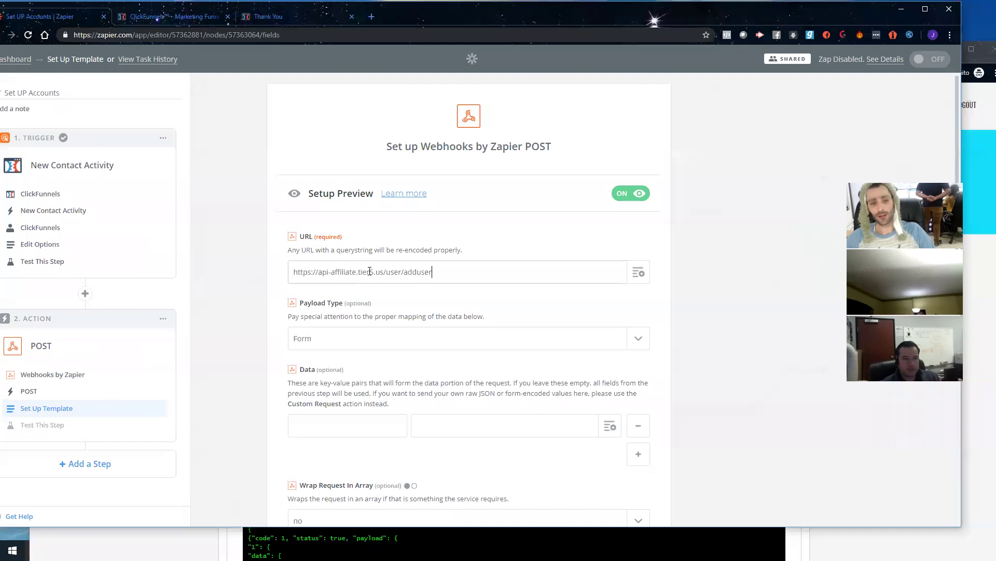
Step: Copy the secret_key parameter name from the Tier5 docs into the first Data key
left_click_drag(449, 274, 267, 273)
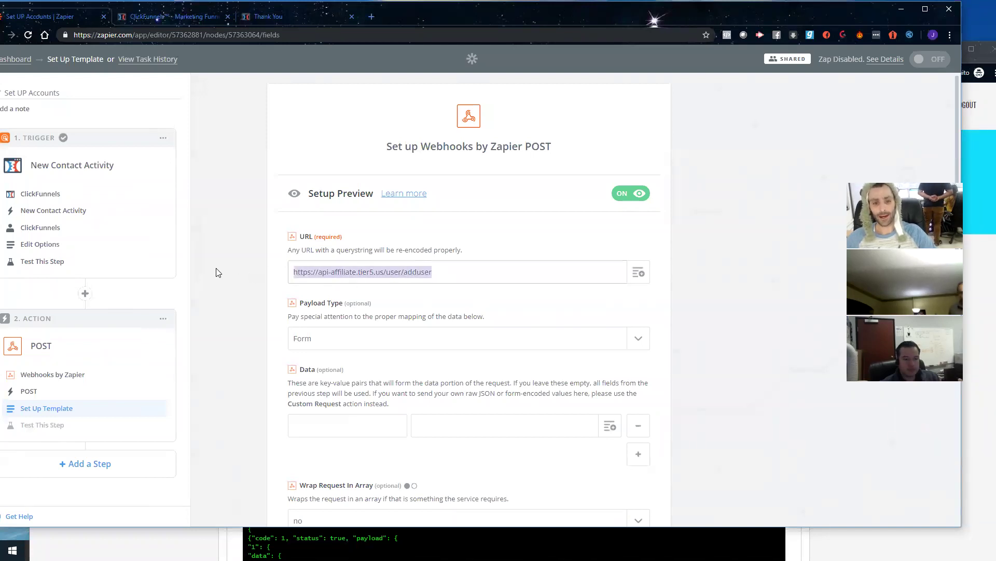
scroll(461, 291, "down", 2)
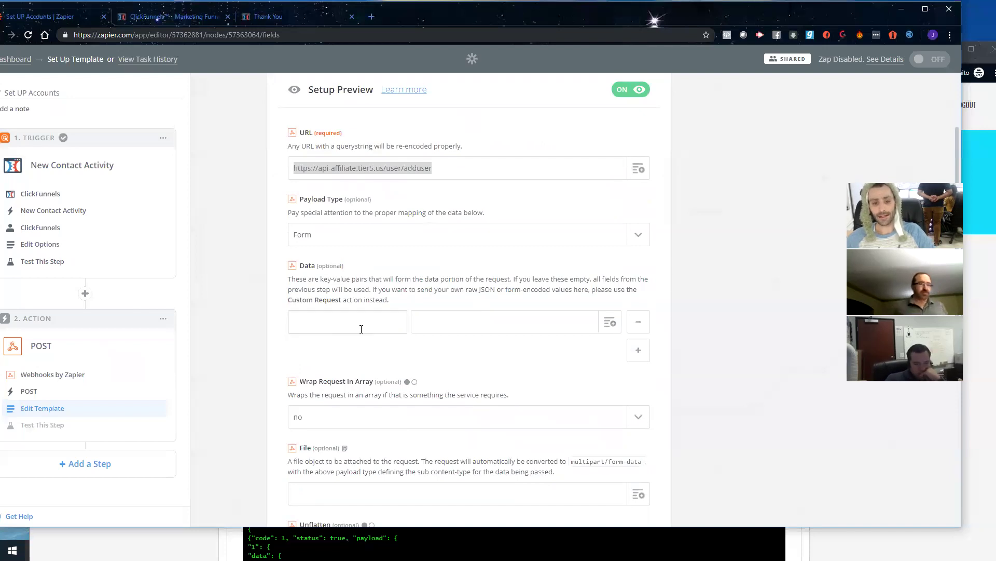
key("alt+Tab")
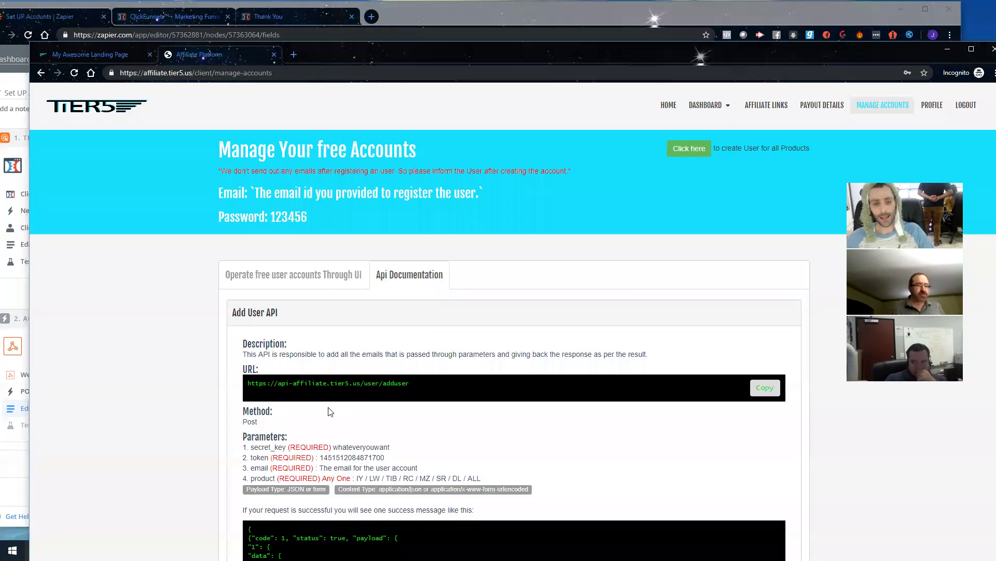
scroll(460, 244, "down", 3)
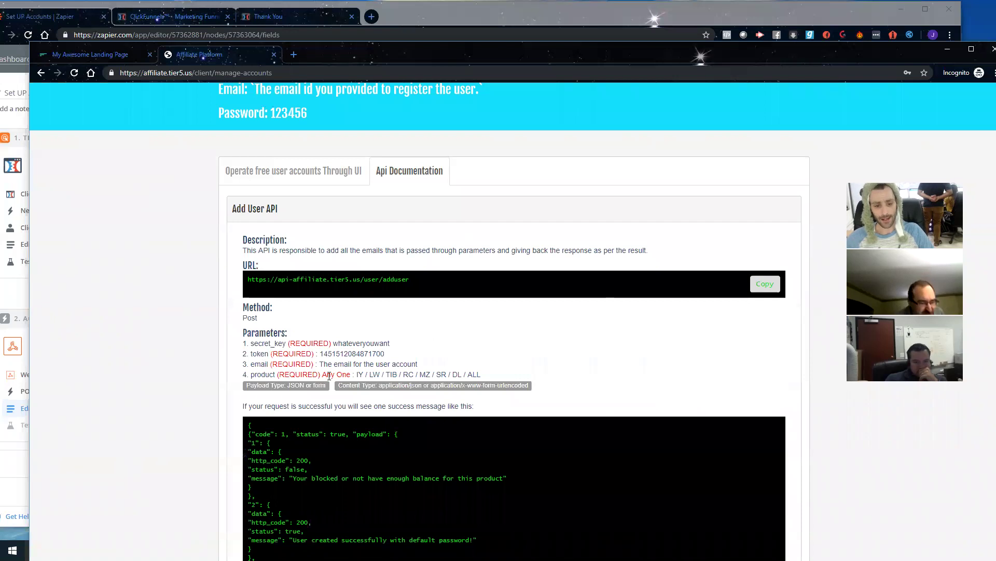
left_click_drag(492, 376, 248, 340)
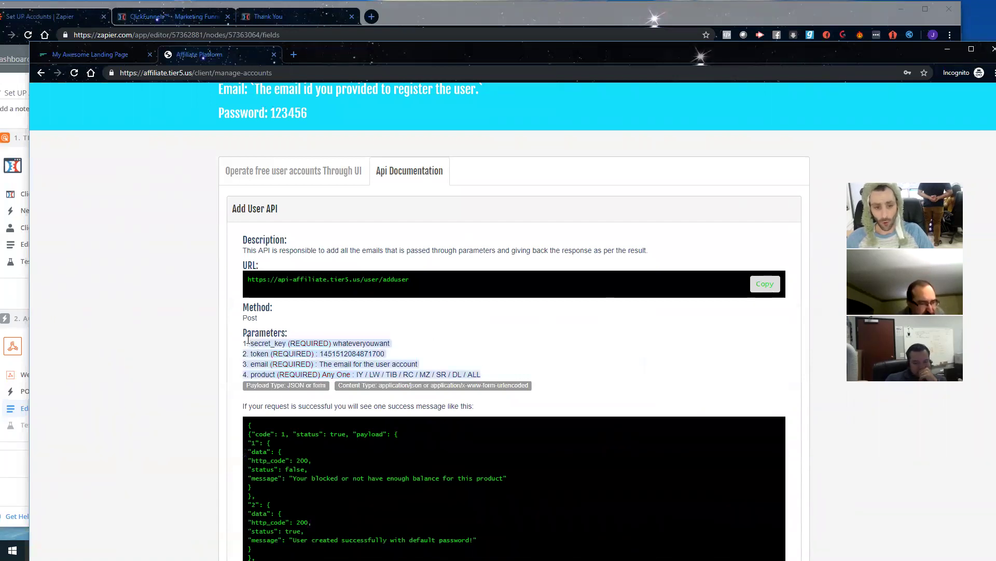
left_click(275, 344)
left_click_drag(286, 344, 262, 344)
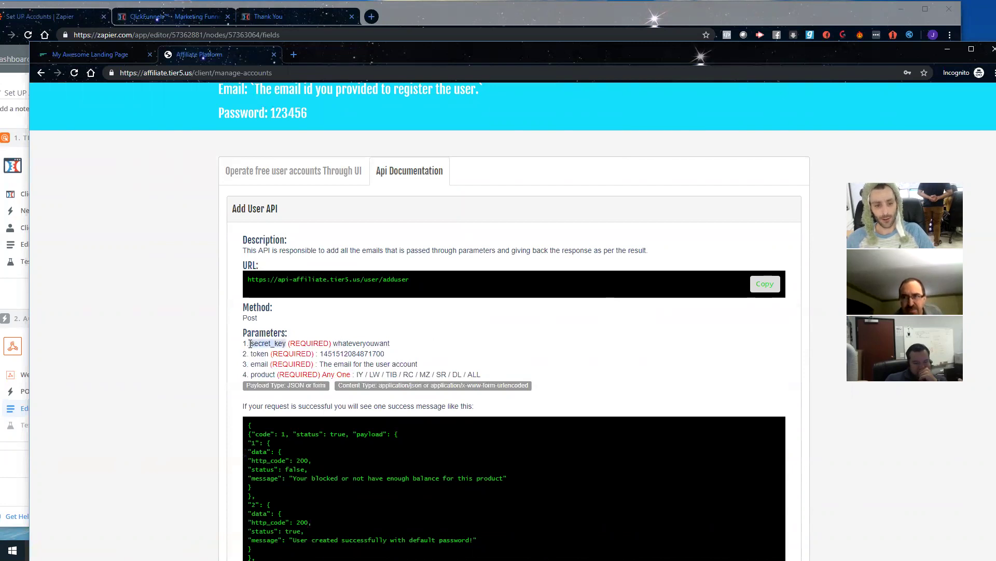
key("ctrl+c")
key("alt+Tab")
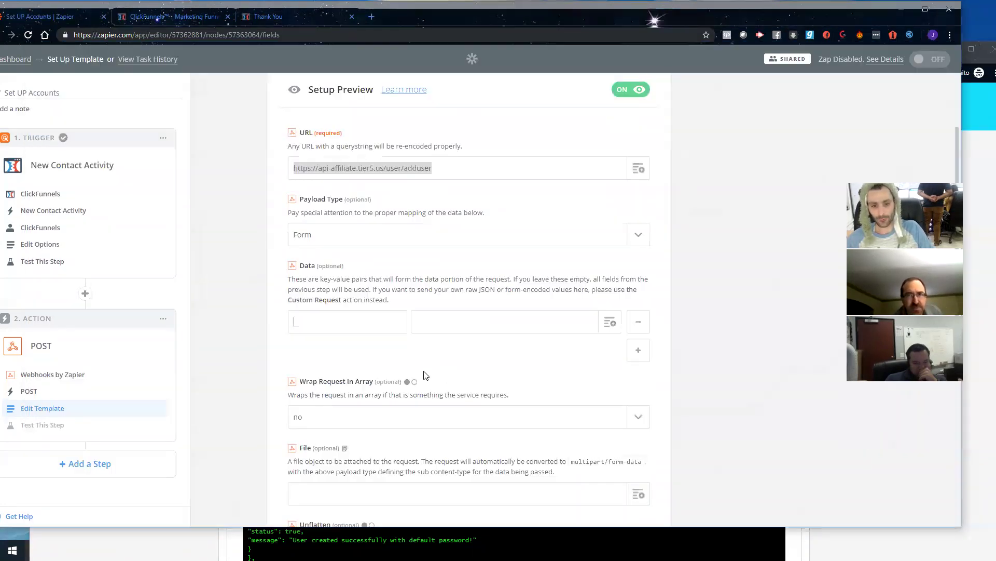
left_click(397, 322)
key("ctrl+v")
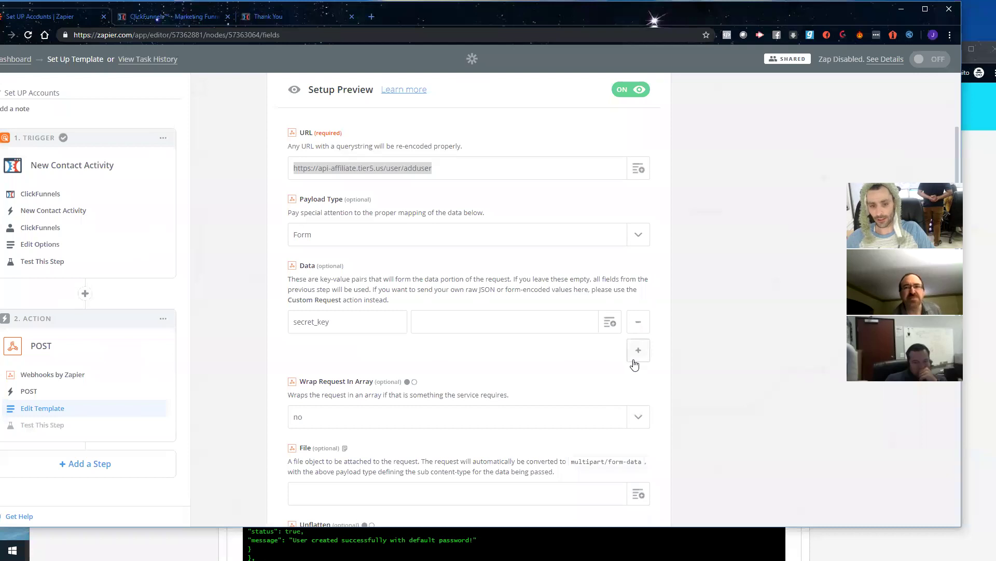
Step: Add a second Data row with the key token copied from the docs
left_click(635, 356)
key("alt+Tab")
left_click_drag(250, 354, 263, 355)
key("ctrl+c")
key("alt+Tab")
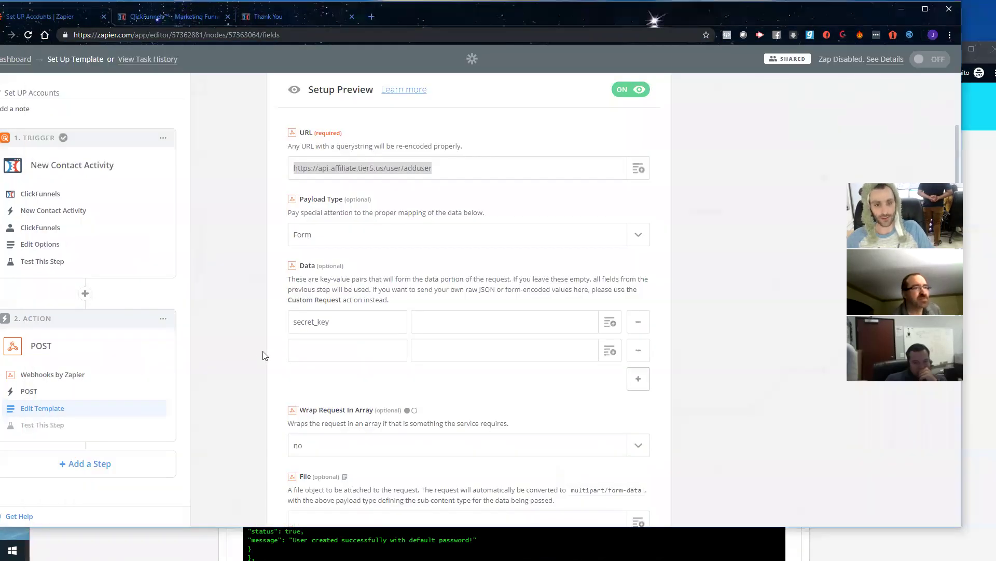
left_click(319, 353)
key("ctrl+v")
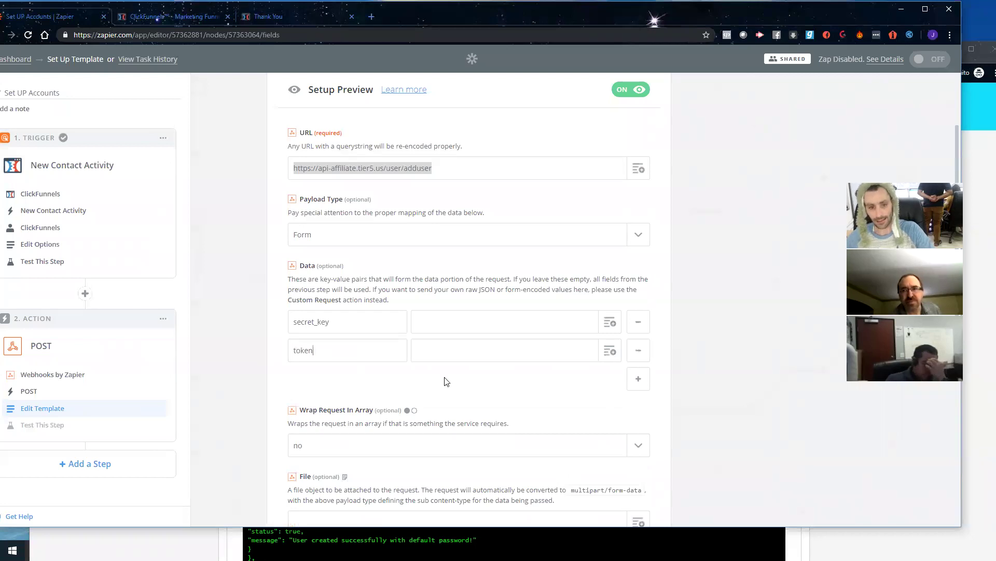
Step: Add a third Data row with the key email
left_click(350, 328)
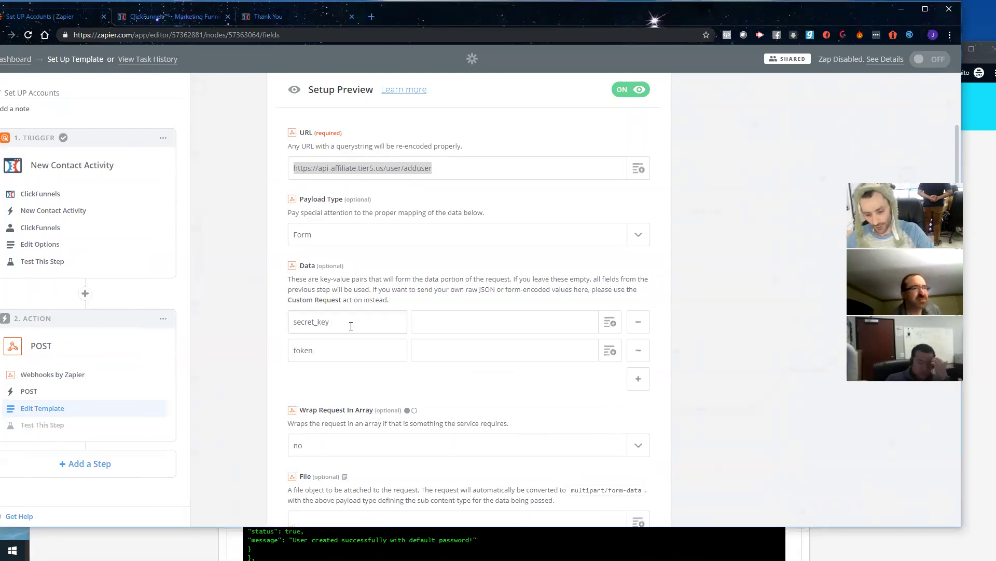
left_click(639, 378)
key("alt+Tab")
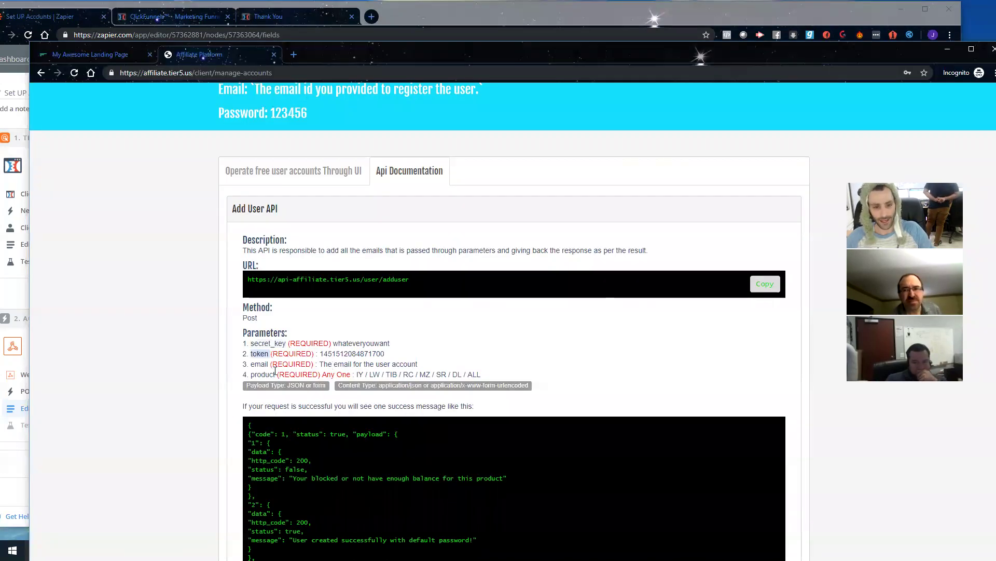
double_click(259, 364)
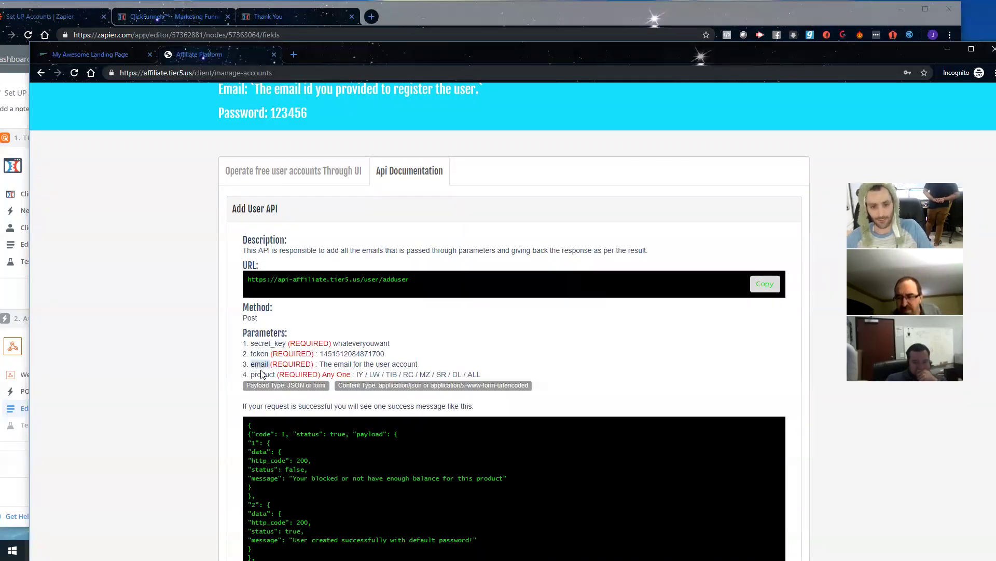
key("alt+Tab")
key("ctrl+v")
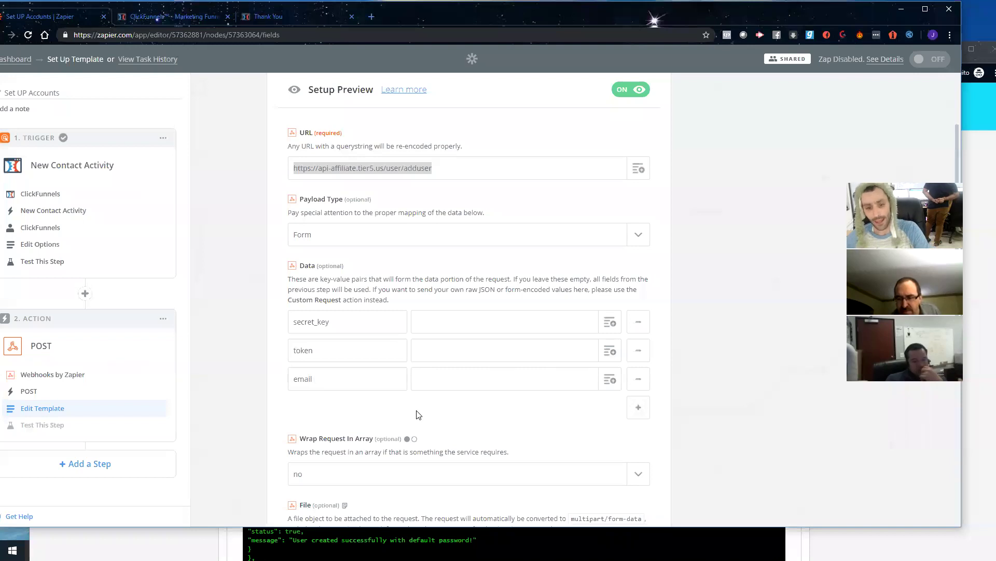
Step: Add a fourth Data row with the key product
left_click(638, 407)
key("alt+Tab")
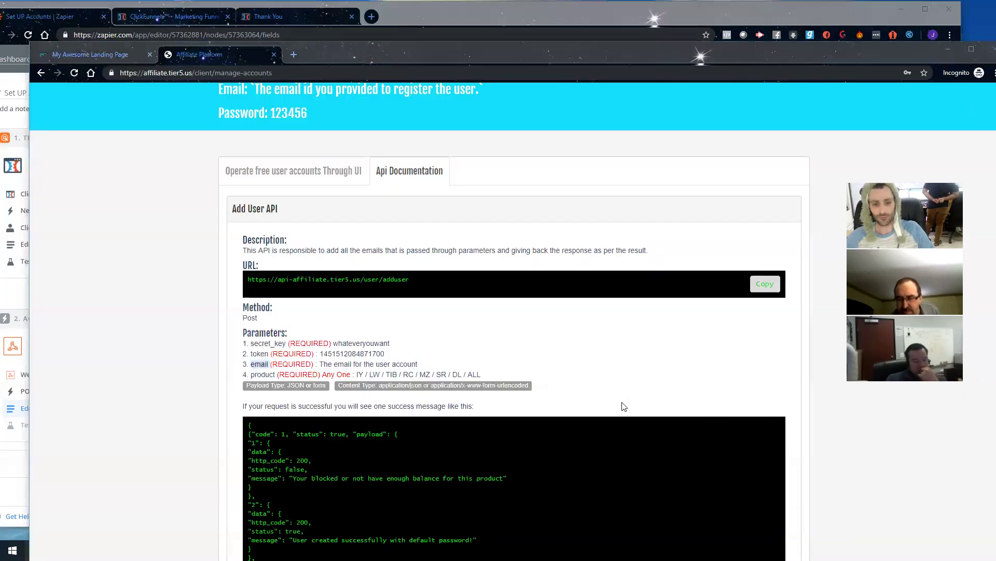
double_click(262, 375)
key("ctrl+c")
key("alt+Tab")
key("ctrl+v")
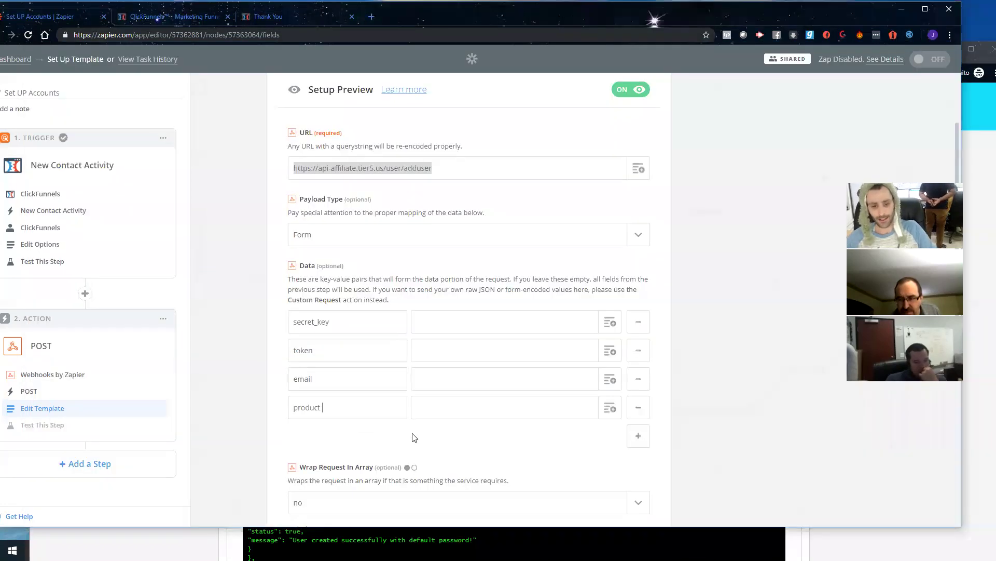
key("alt+Tab")
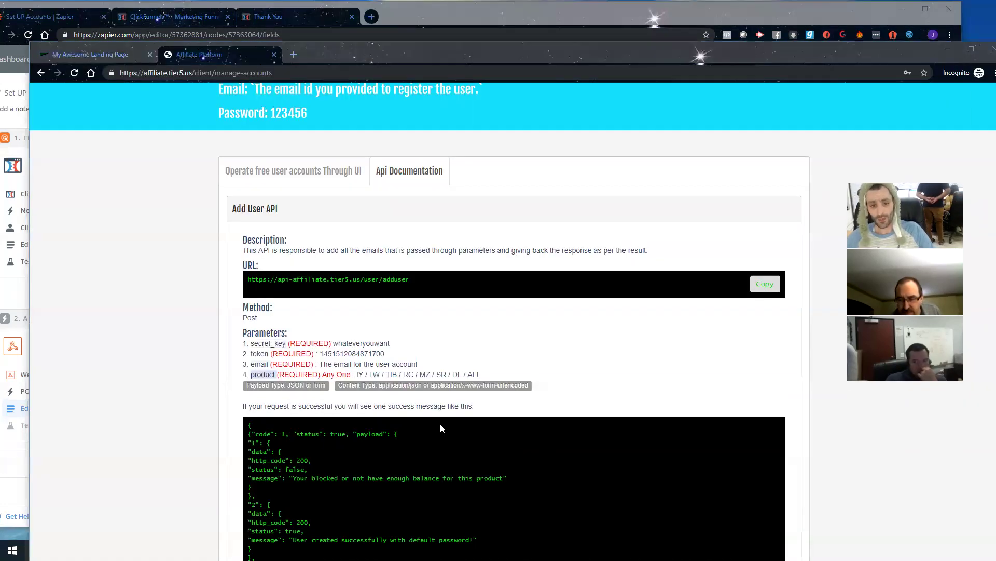
scroll(627, 225, "up", 2)
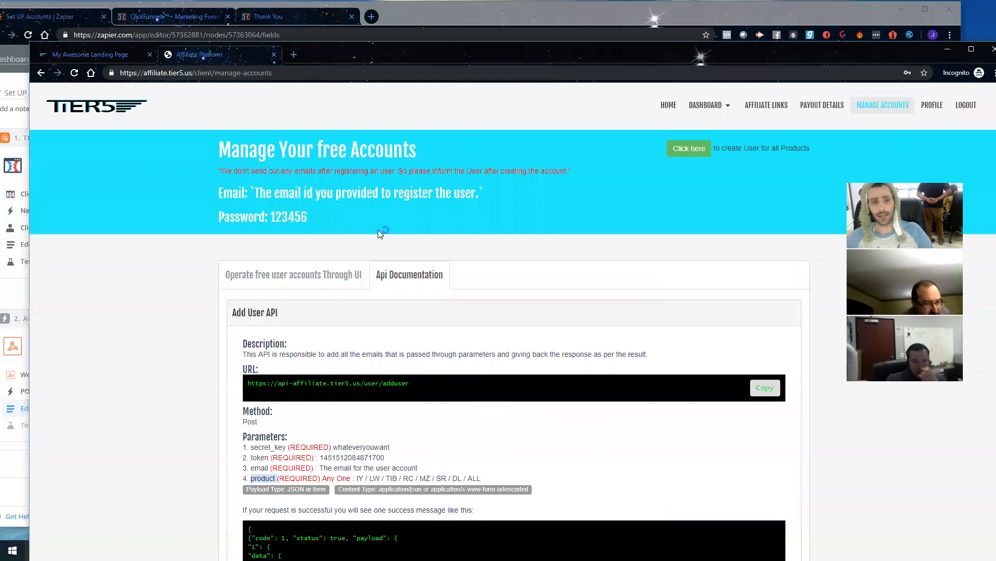
key("alt+Tab")
Step: Type the secret_key value and paste the token value copied from the Tier5 docs
left_click(456, 319)
key("alt+Tab")
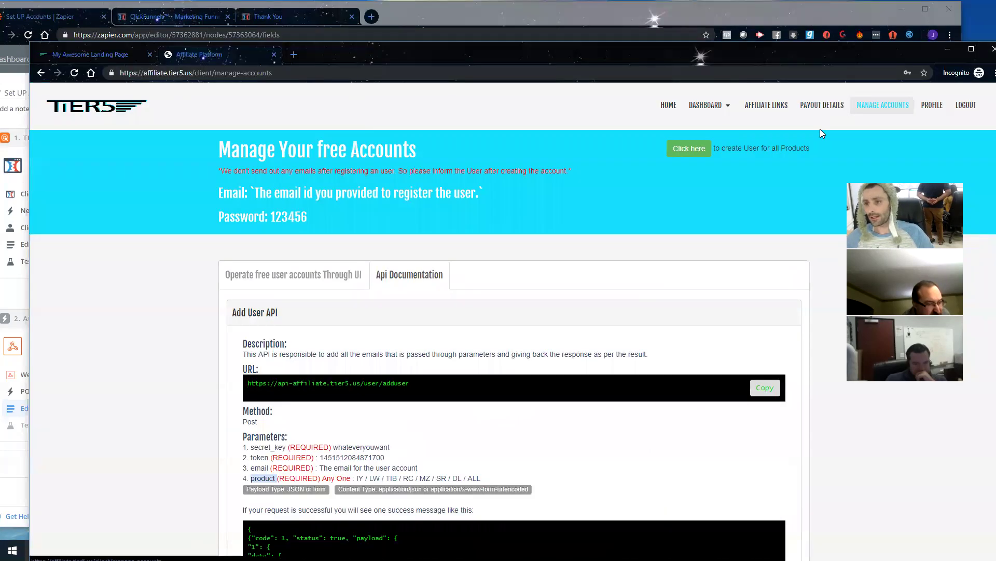
scroll(435, 398, "down", 2)
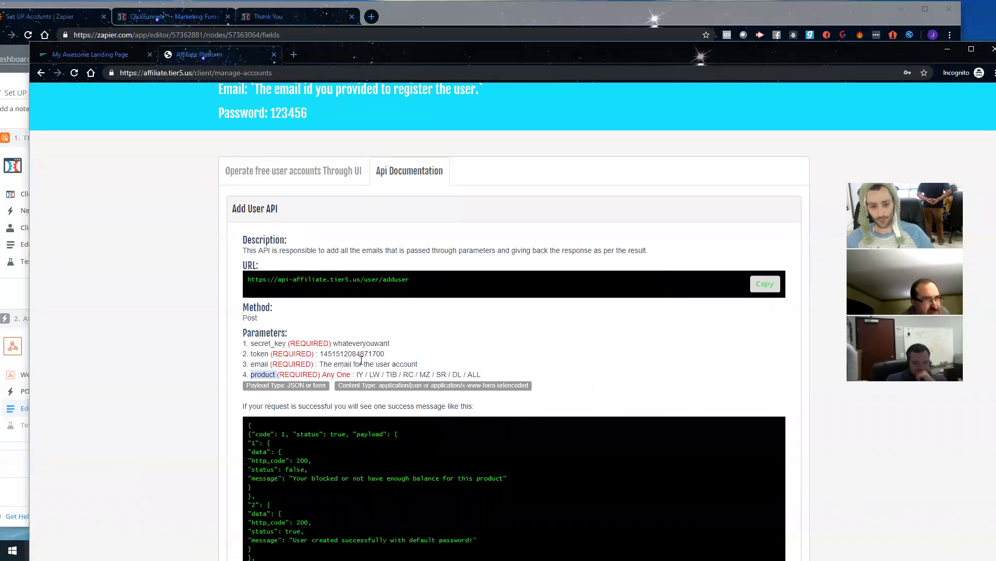
double_click(370, 344)
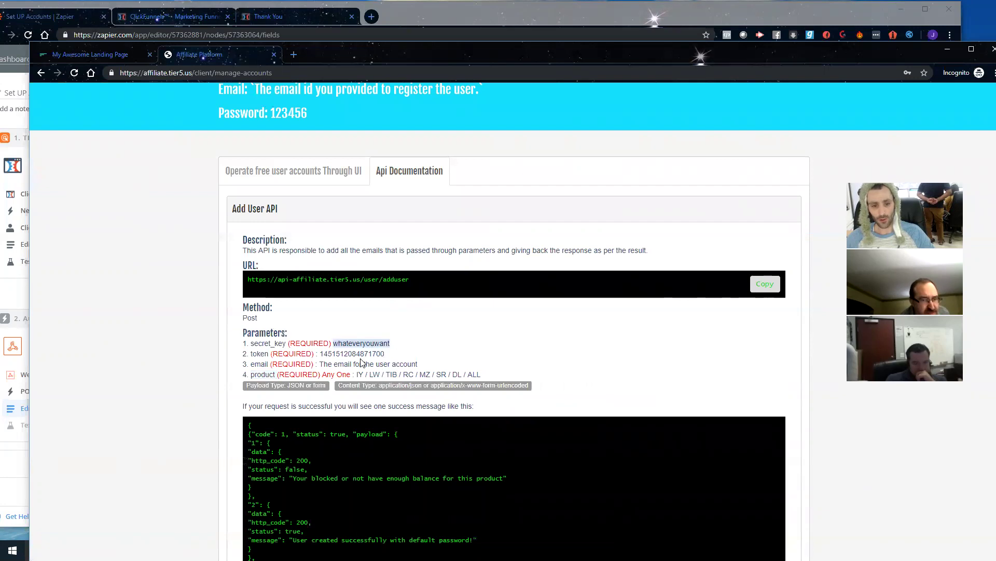
double_click(337, 353)
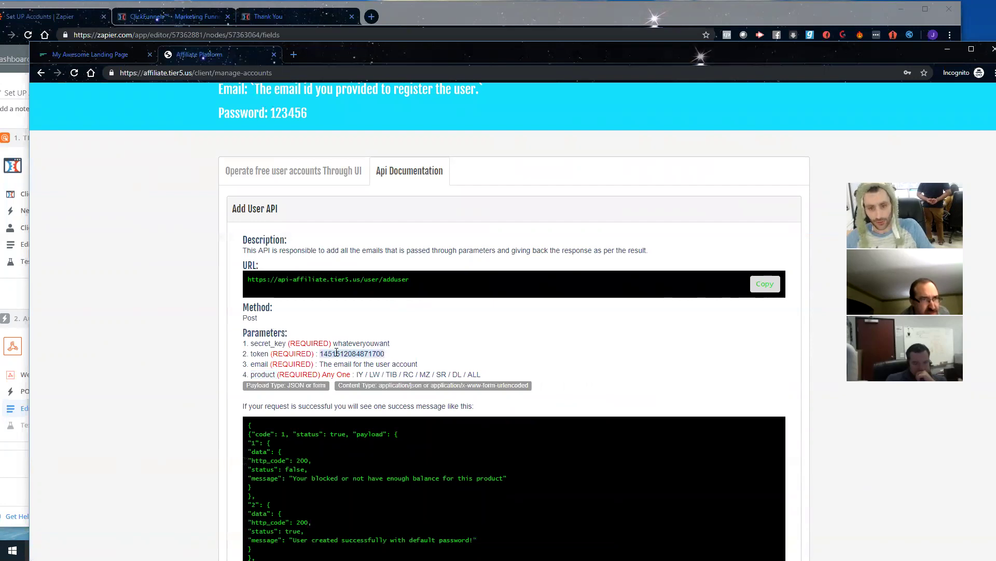
key("alt+Tab")
left_click(441, 350)
key("ctrl+v")
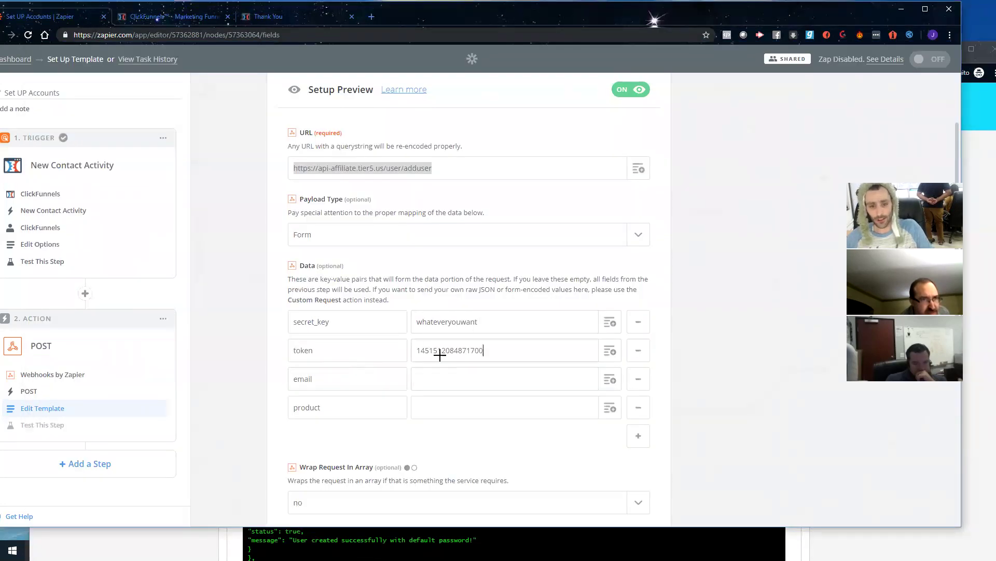
key("alt+Tab")
double_click(477, 374)
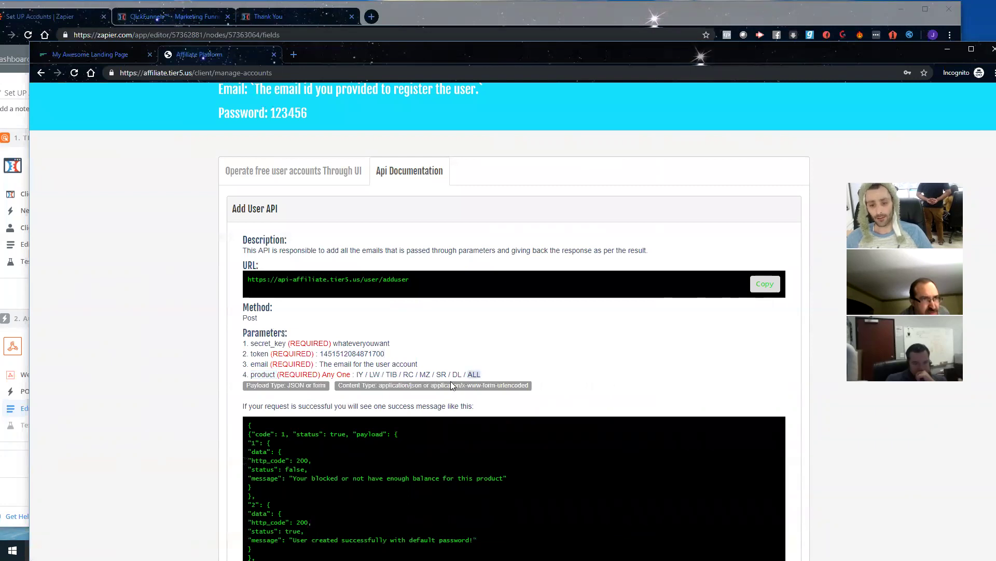
Step: Go over the allowed product codes from IY and LW through ALL, then focus Zapier's product value
left_click_drag(357, 374, 488, 374)
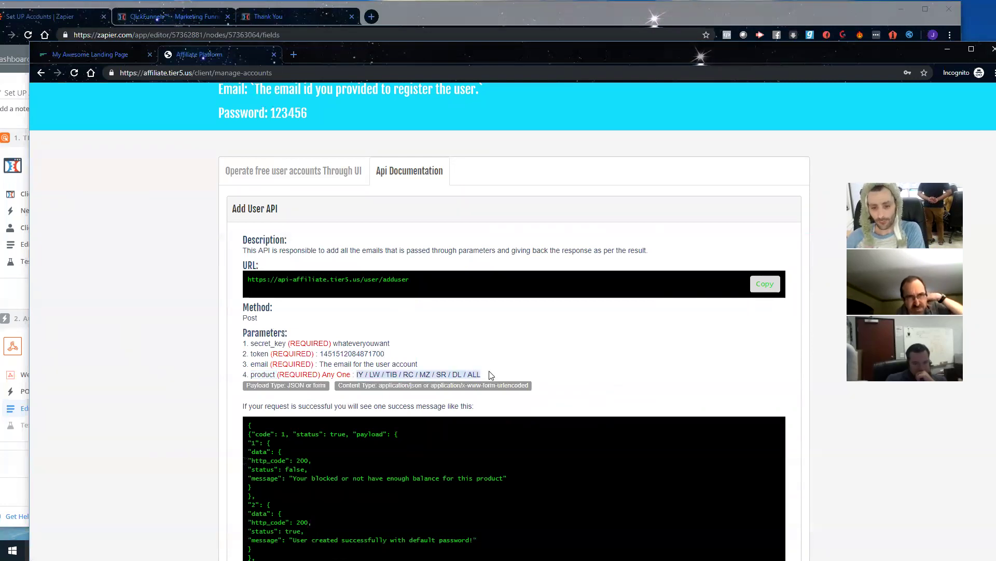
double_click(361, 375)
left_click(361, 374)
double_click(360, 374)
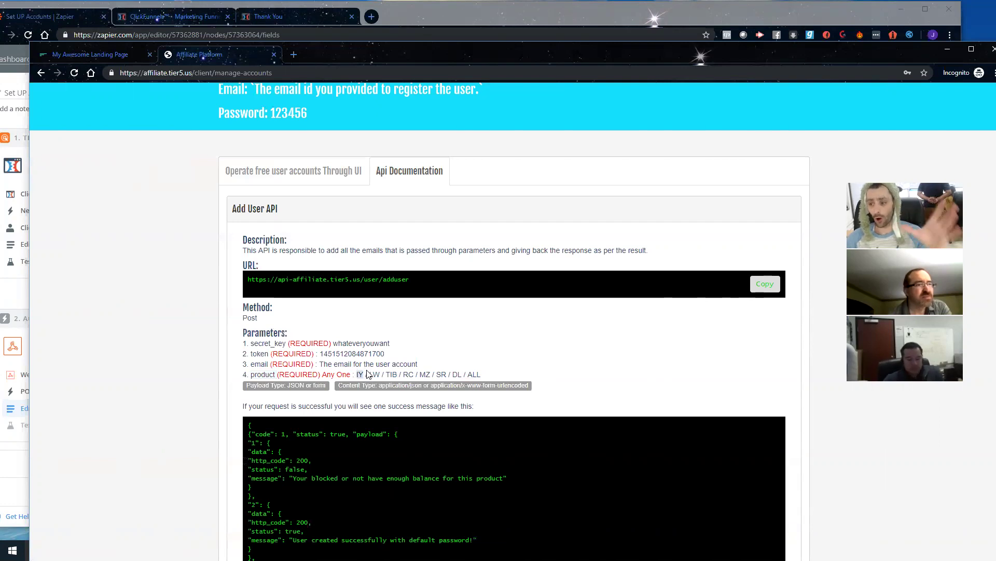
double_click(374, 376)
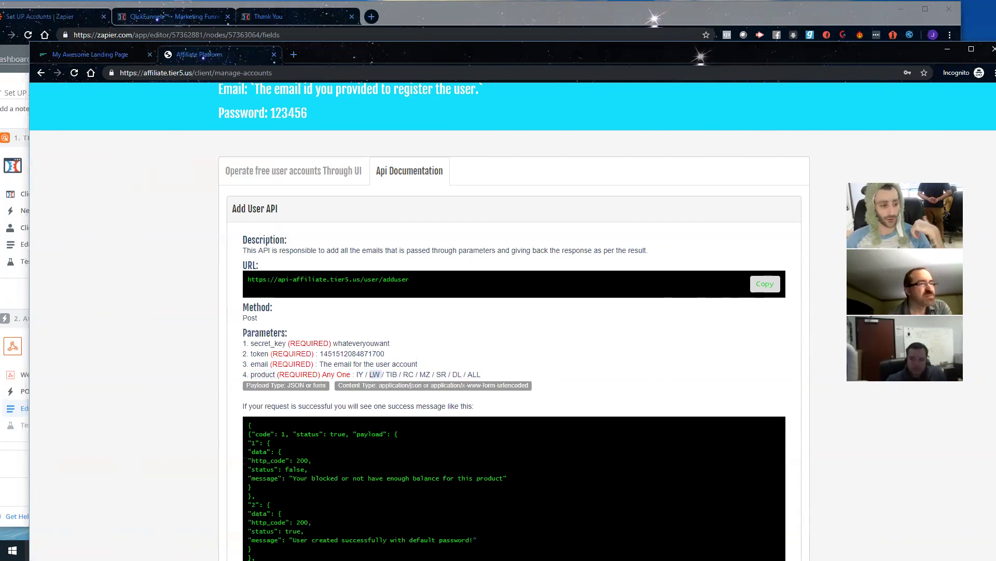
double_click(407, 374)
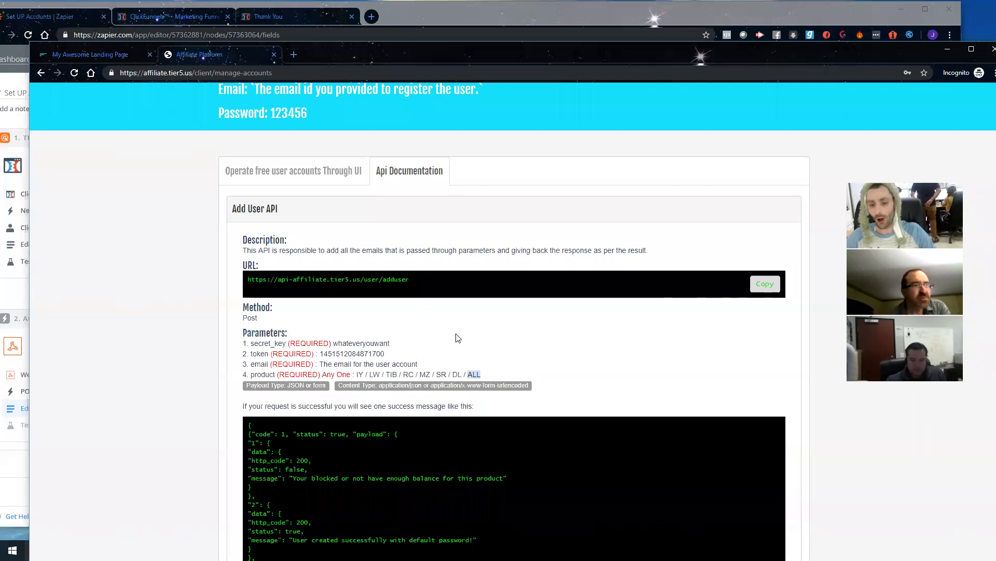
left_click(479, 376)
left_click_drag(481, 375, 466, 375)
left_click(480, 374)
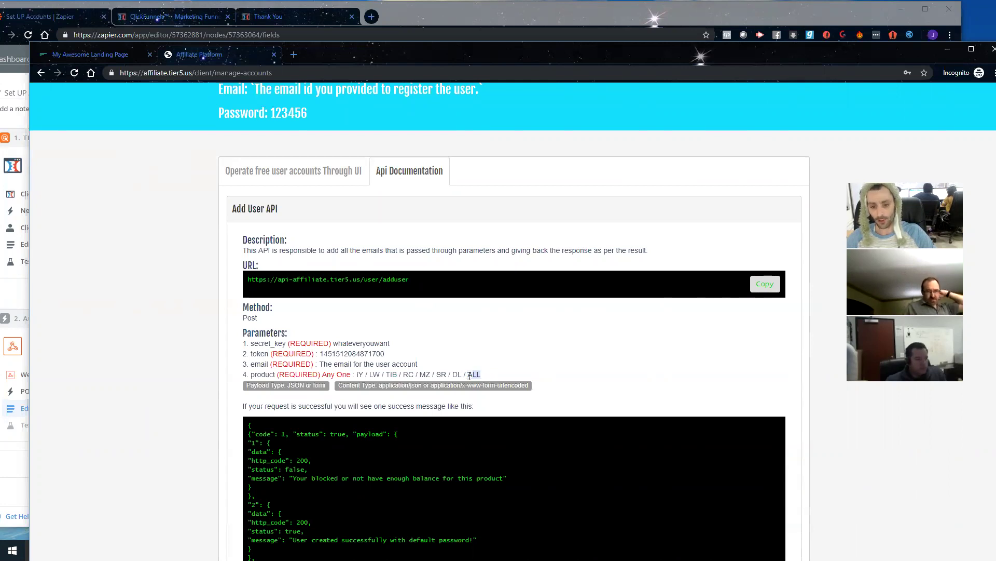
left_click_drag(481, 376, 470, 375)
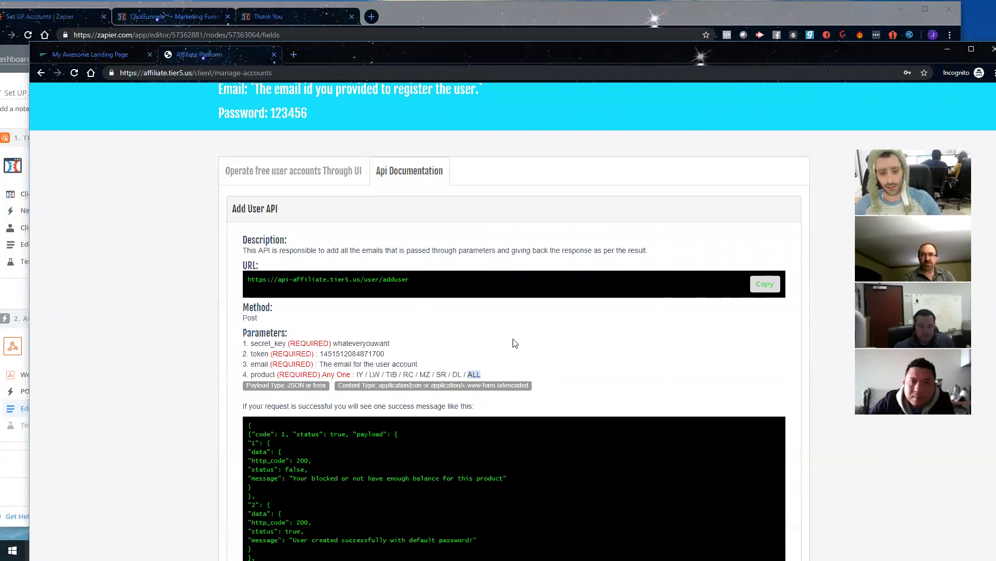
left_click(458, 374)
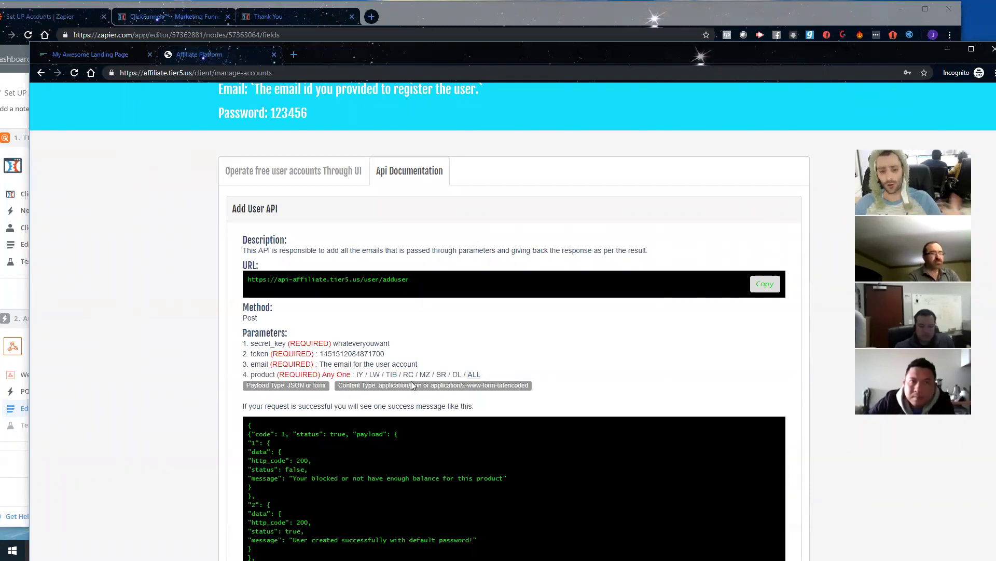
double_click(358, 375)
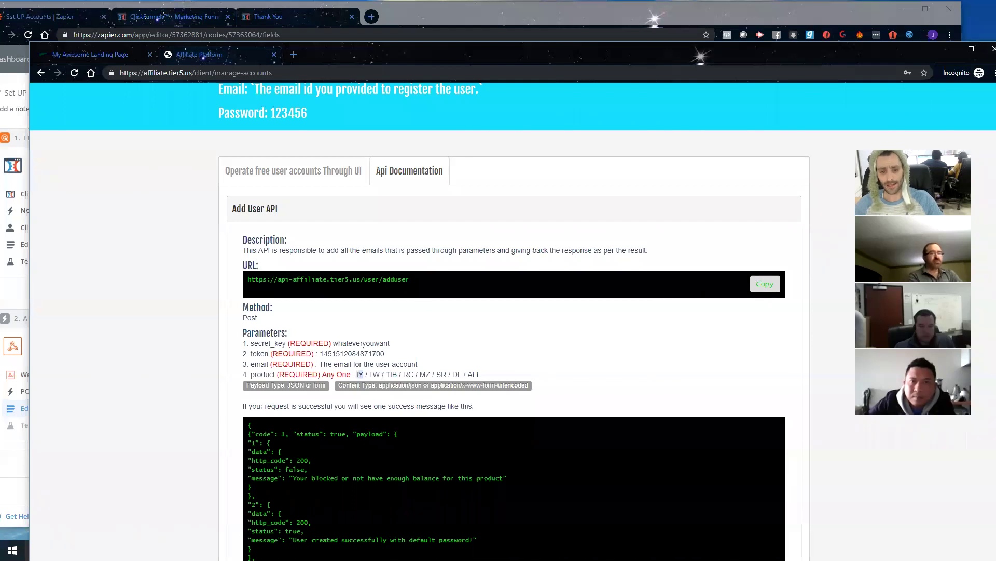
key("alt+Tab")
left_click(435, 407)
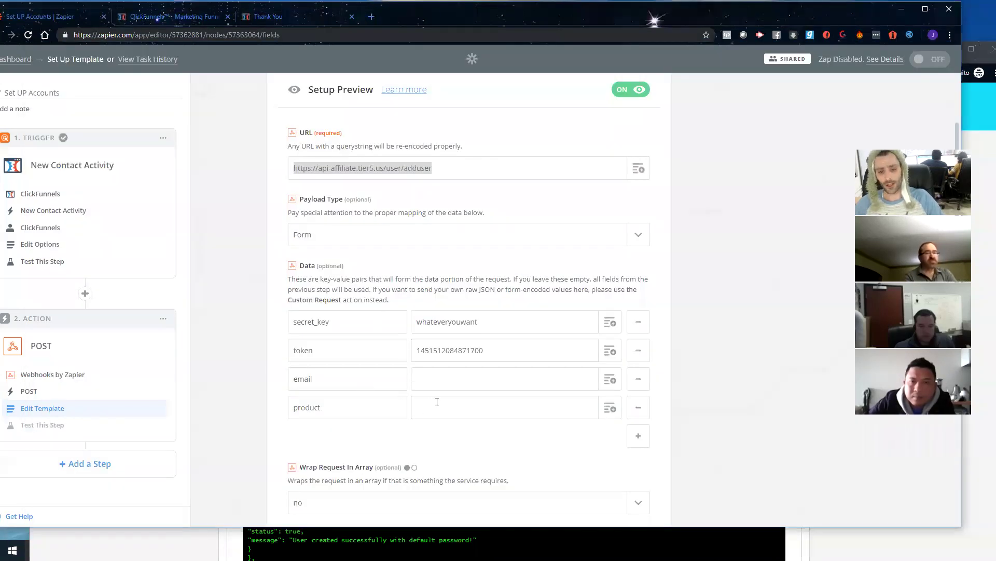
Step: Set product to ALL and map email to the ClickFunnels contact's Email
type("ALL")
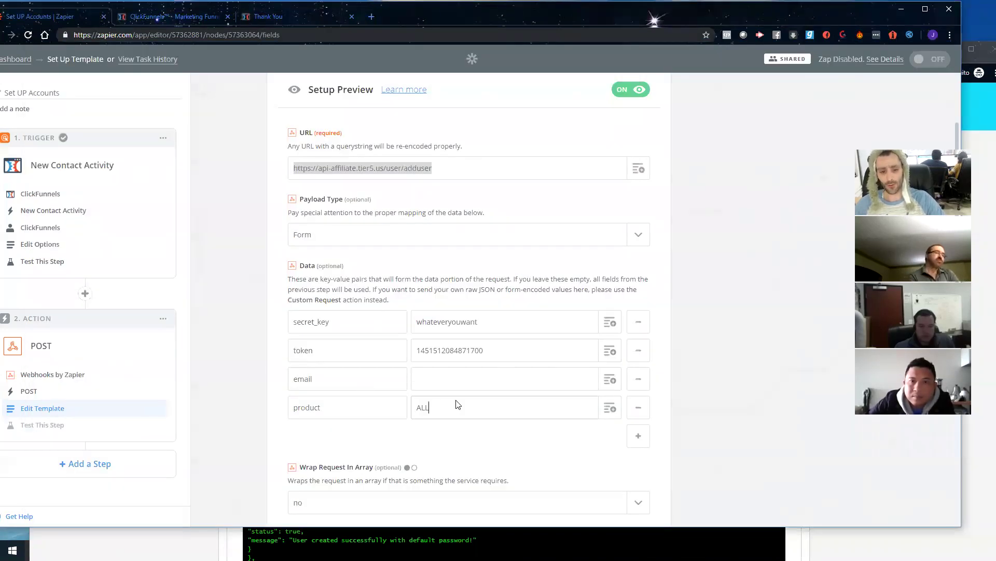
left_click(466, 374)
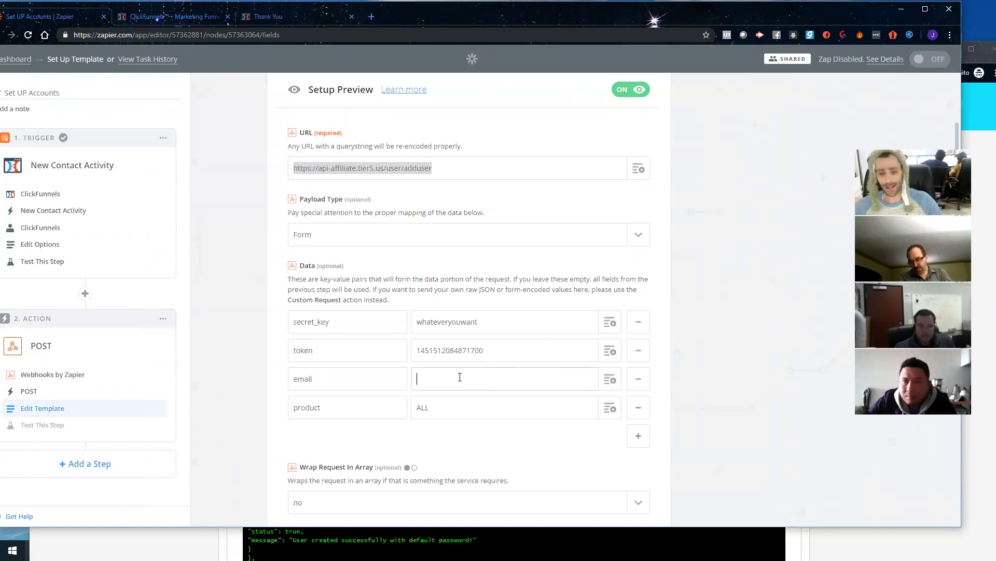
left_click(608, 381)
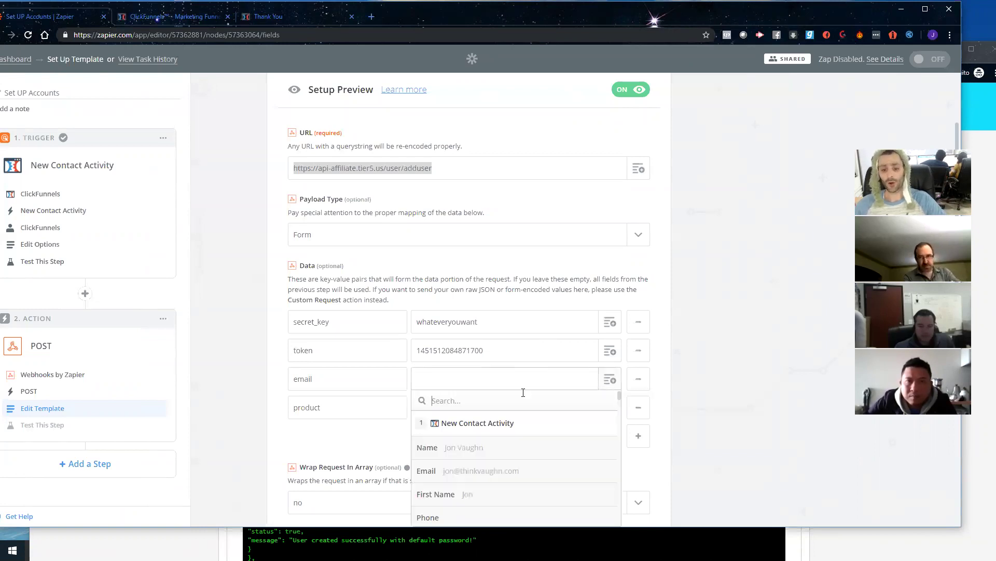
left_click(447, 477)
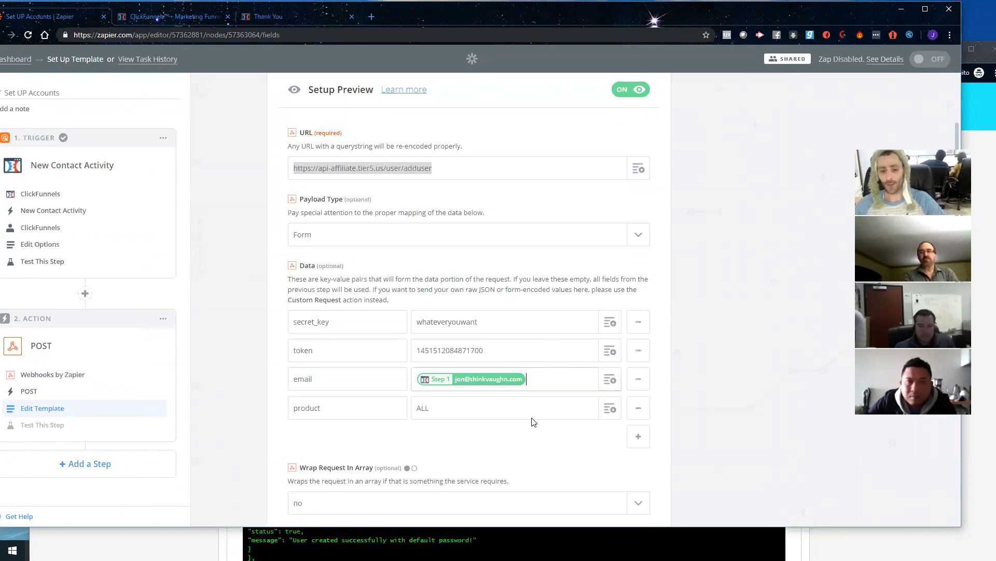
Step: Save the webhook settings and continue to the test step
scroll(507, 406, "down", 2)
scroll(507, 406, "down", 3)
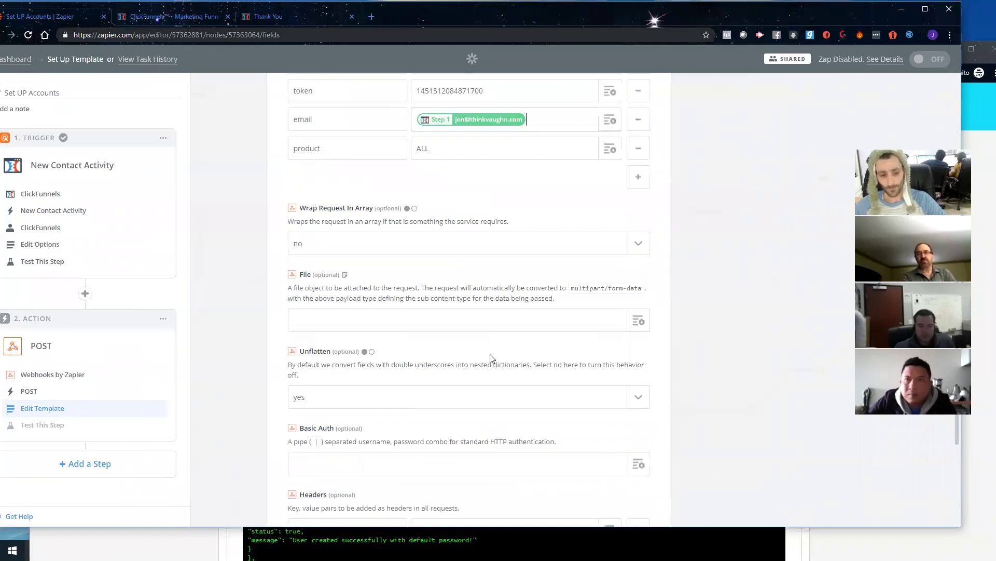
scroll(445, 229, "down", 3)
scroll(414, 228, "up", 7)
scroll(505, 267, "up", 2)
scroll(469, 272, "down", 9)
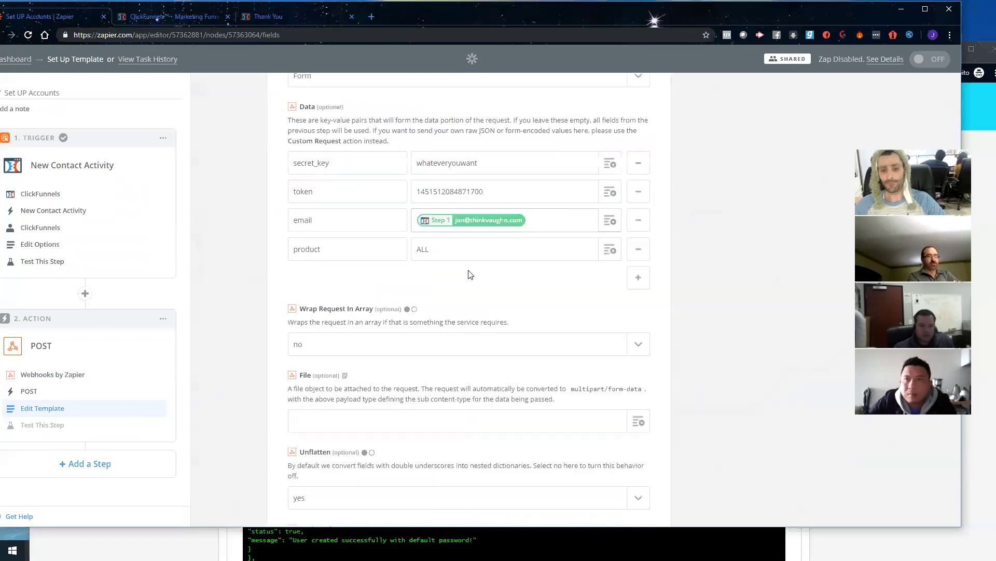
left_click(632, 466)
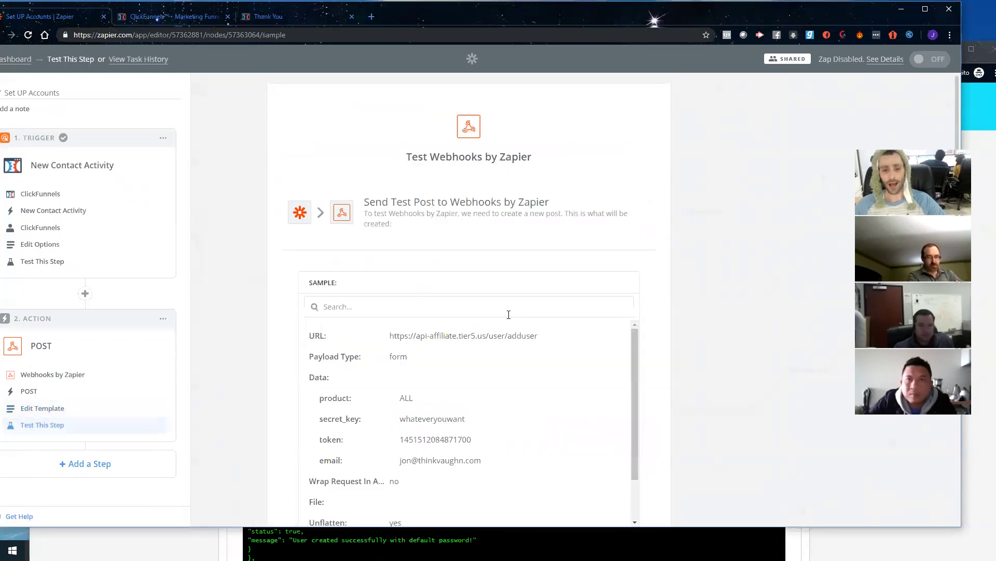
Step: Send the test to the Tier5 add-user API and review the 'User Created successfully' response
scroll(542, 373, "down", 4)
left_click(559, 444)
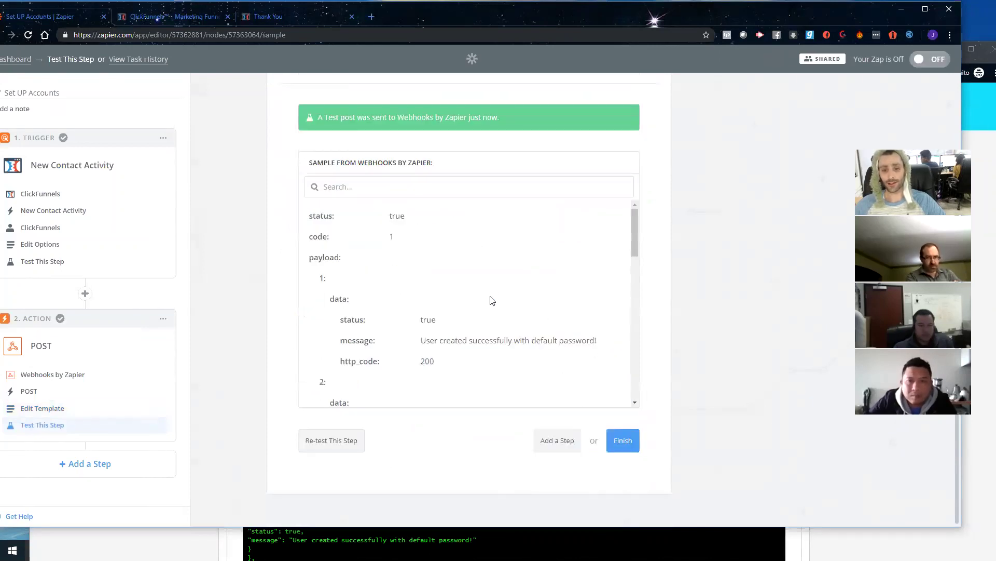
left_click_drag(600, 345, 420, 341)
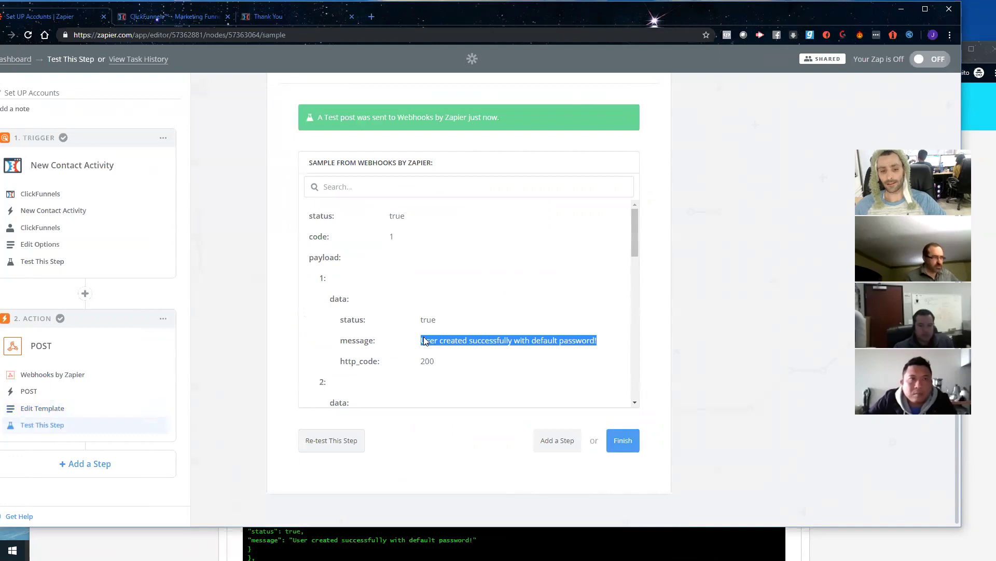
scroll(473, 314, "down", 1)
scroll(473, 314, "down", 2)
left_click_drag(436, 293, 487, 295)
scroll(452, 293, "up", 2)
scroll(450, 296, "down", 6)
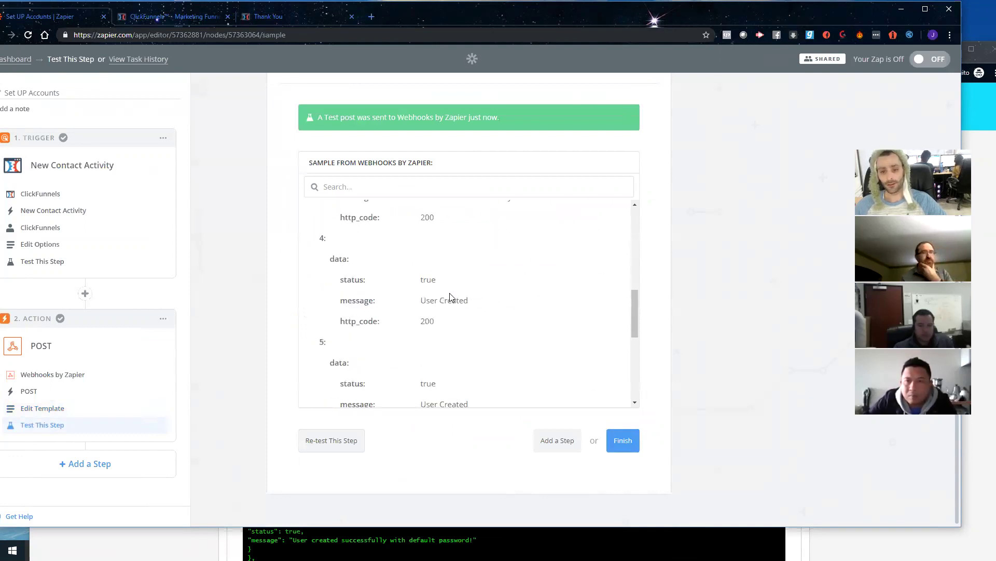
scroll(450, 297, "down", 5)
left_click_drag(441, 246, 421, 255)
left_click(523, 247)
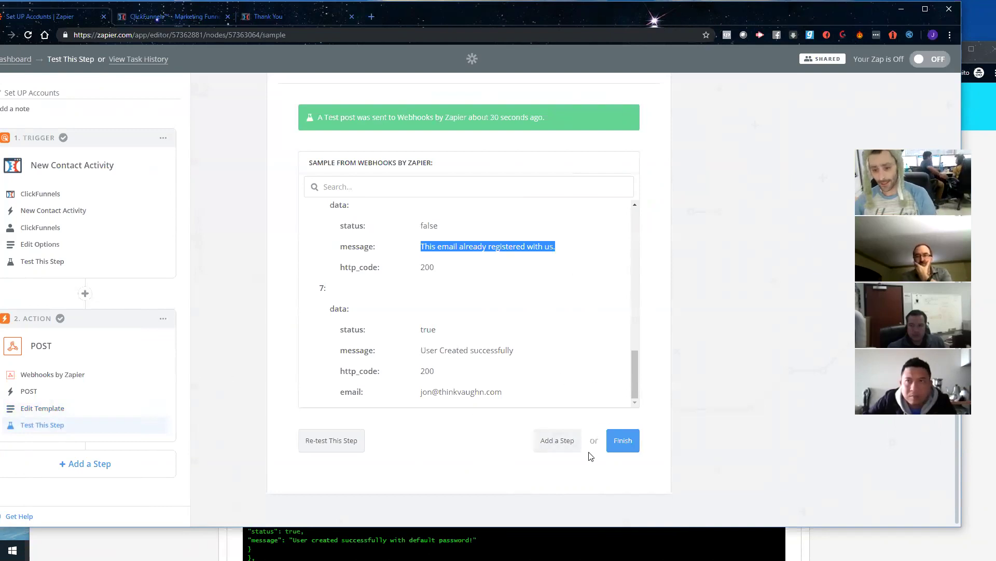
key("alt+Tab")
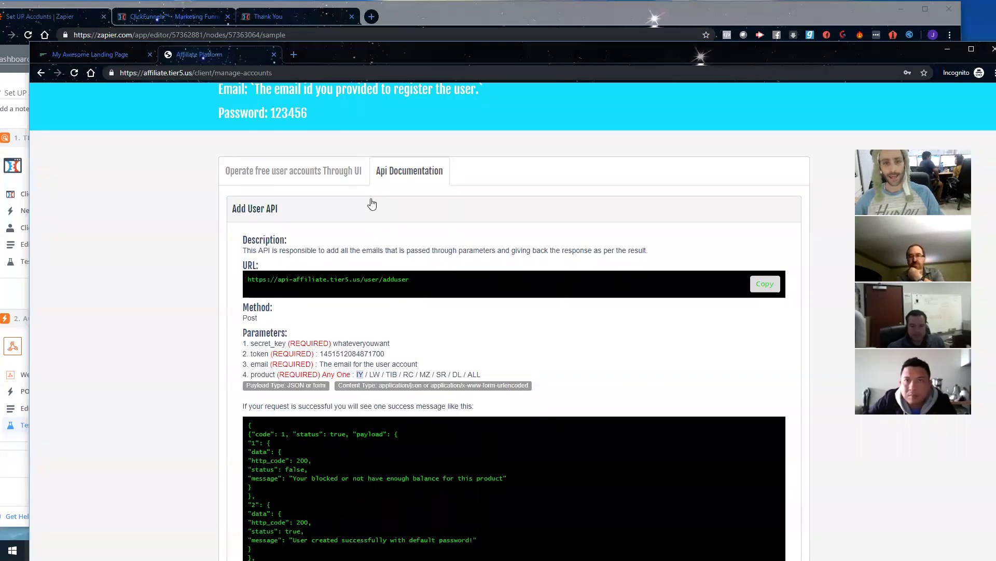
scroll(363, 197, "up", 2)
left_click_drag(329, 220, 221, 171)
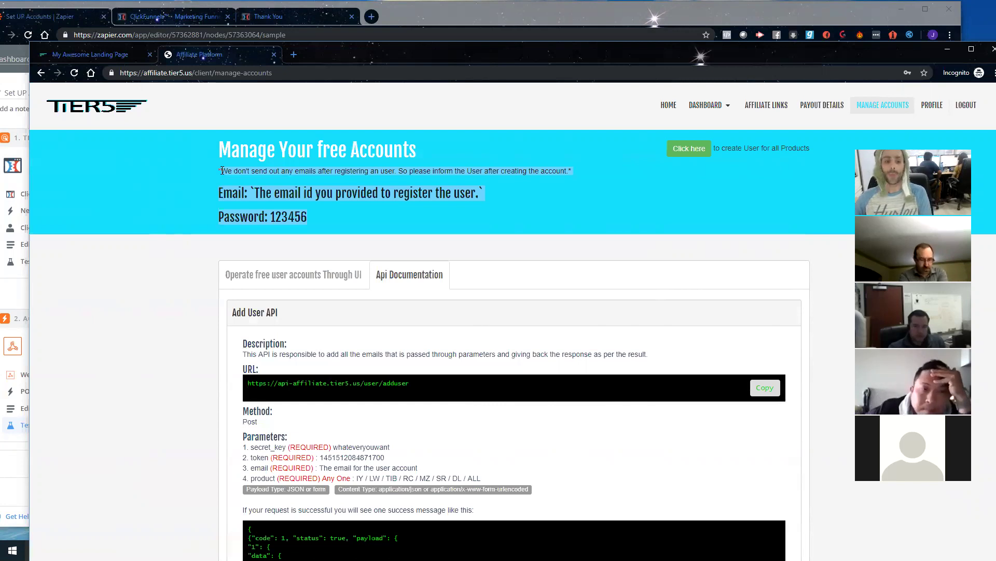
double_click(291, 214)
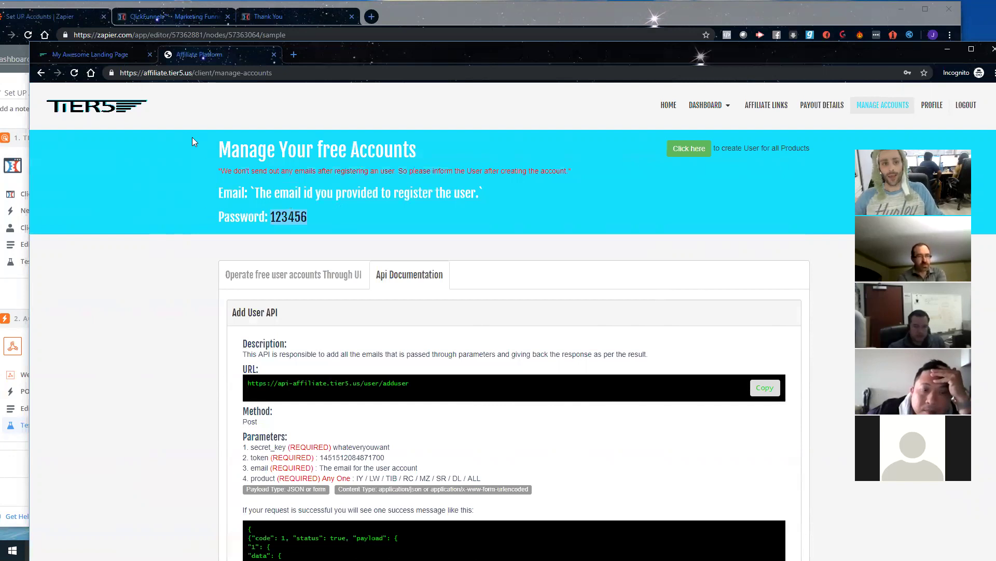
key("alt+Tab")
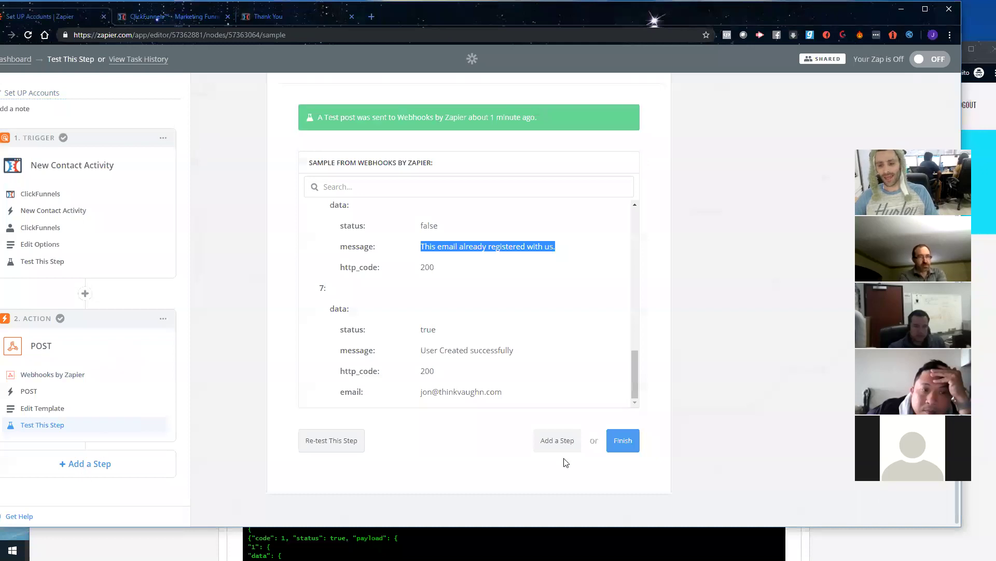
left_click(540, 445)
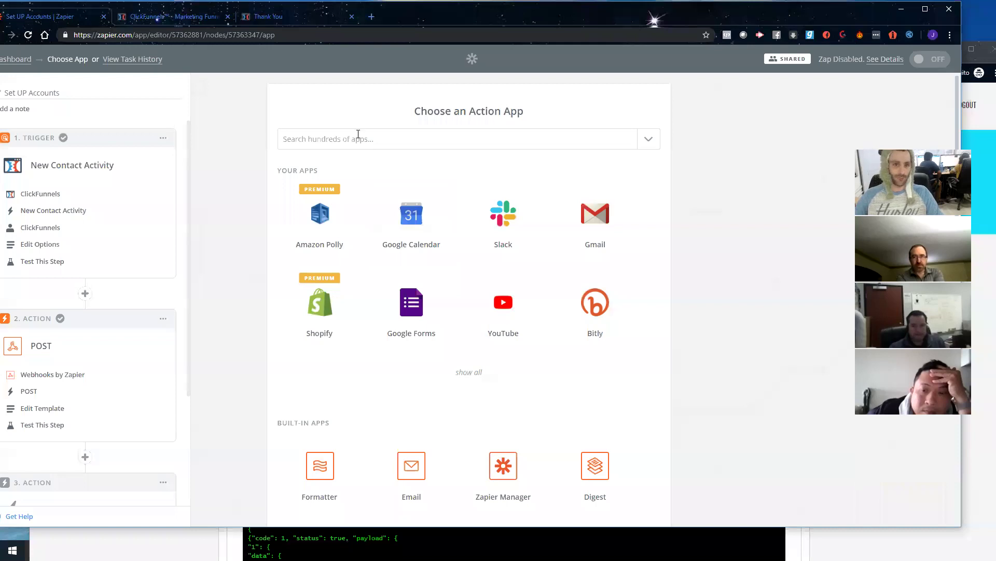
Step: Add a Gmail Send Email step using the already-connected Gmail account
left_click(358, 135)
left_click(326, 191)
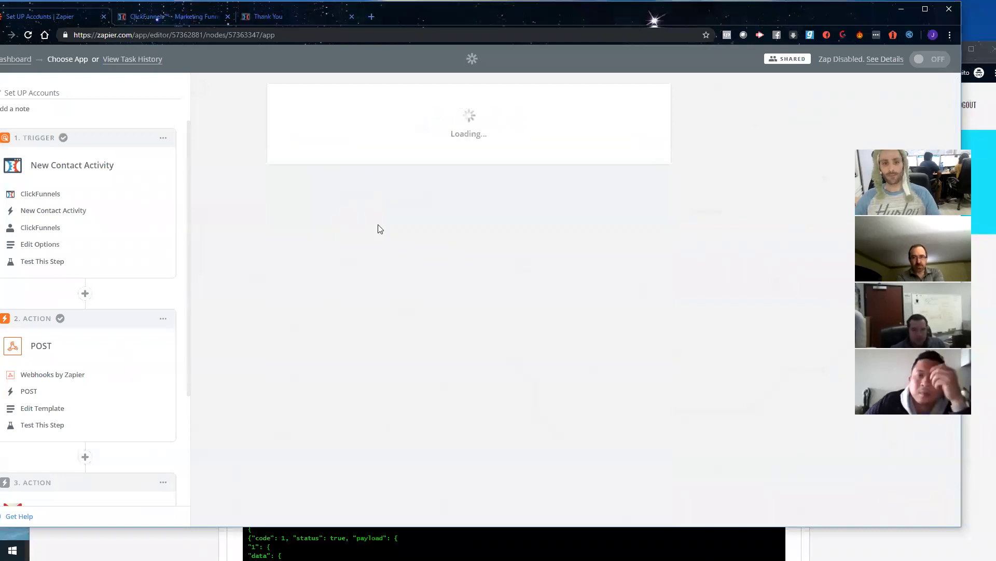
left_click(347, 302)
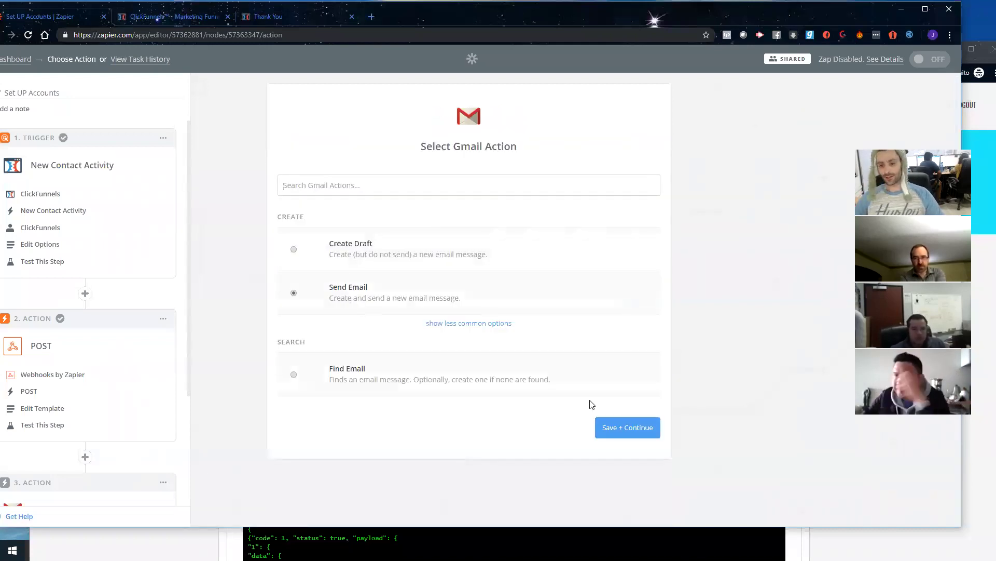
left_click(622, 427)
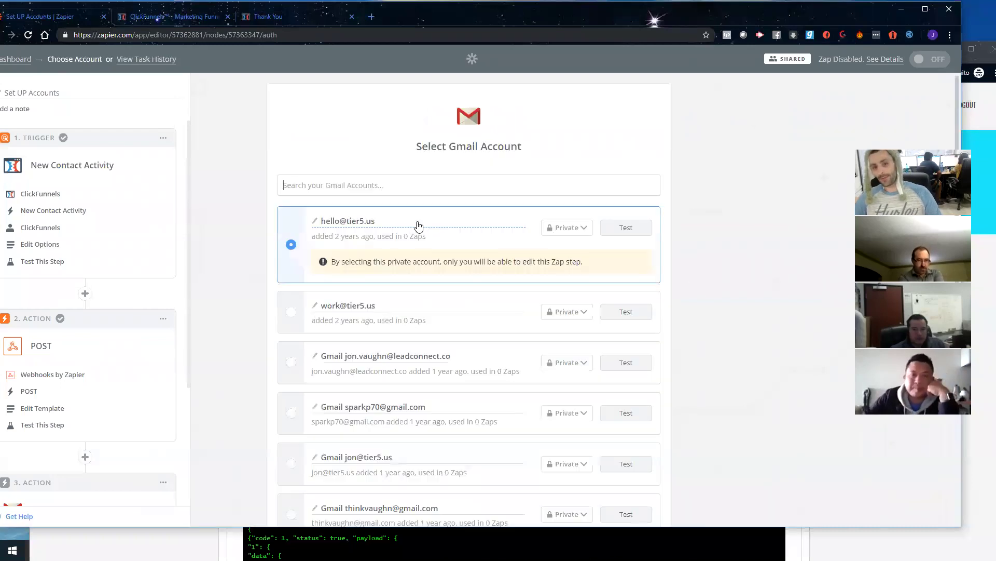
scroll(614, 411, "down", 10)
left_click(623, 468)
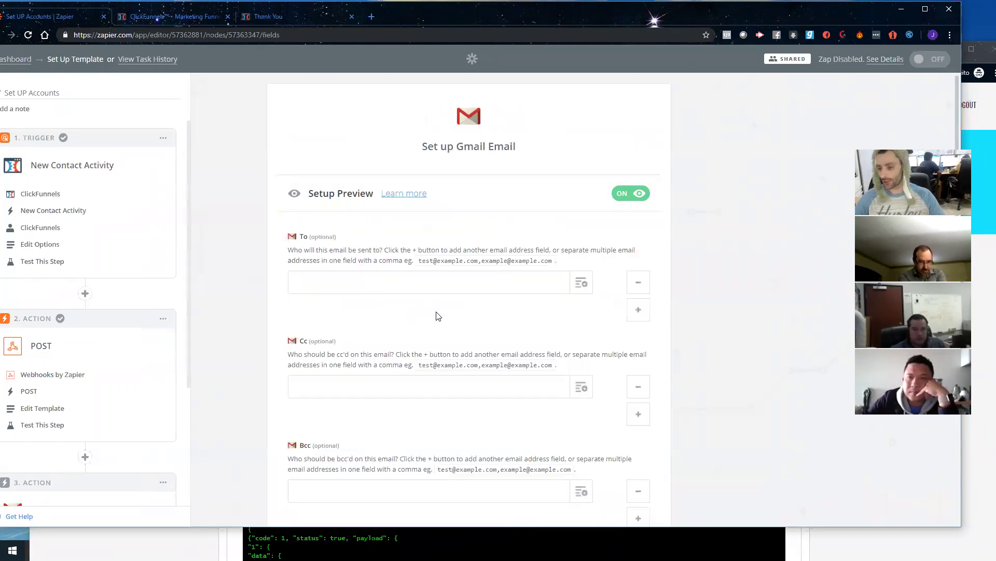
scroll(437, 317, "down", 5)
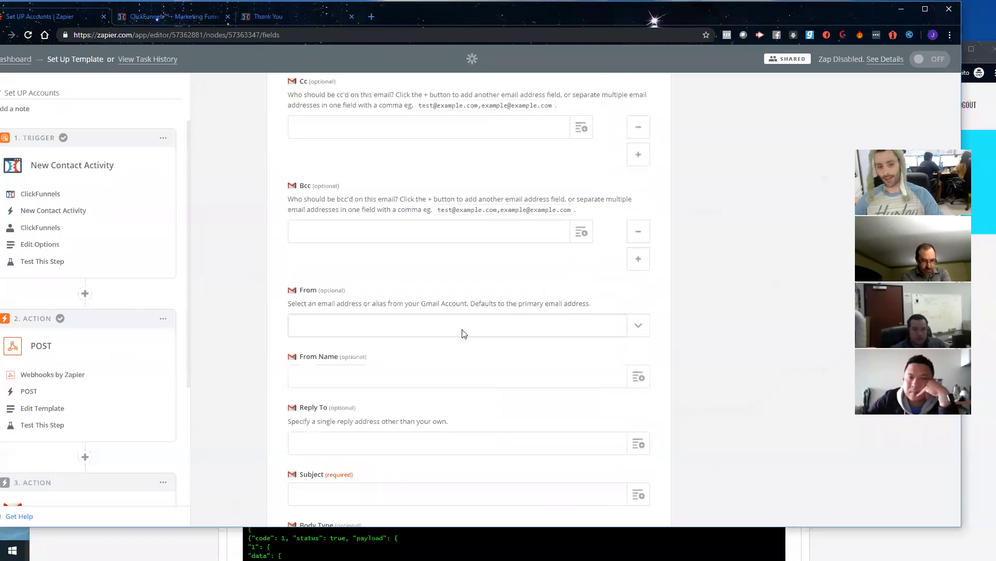
Step: Send to the step 1 contact's Email, with the Gmail account as the From address
scroll(392, 230, "up", 5)
left_click(581, 282)
left_click(347, 335)
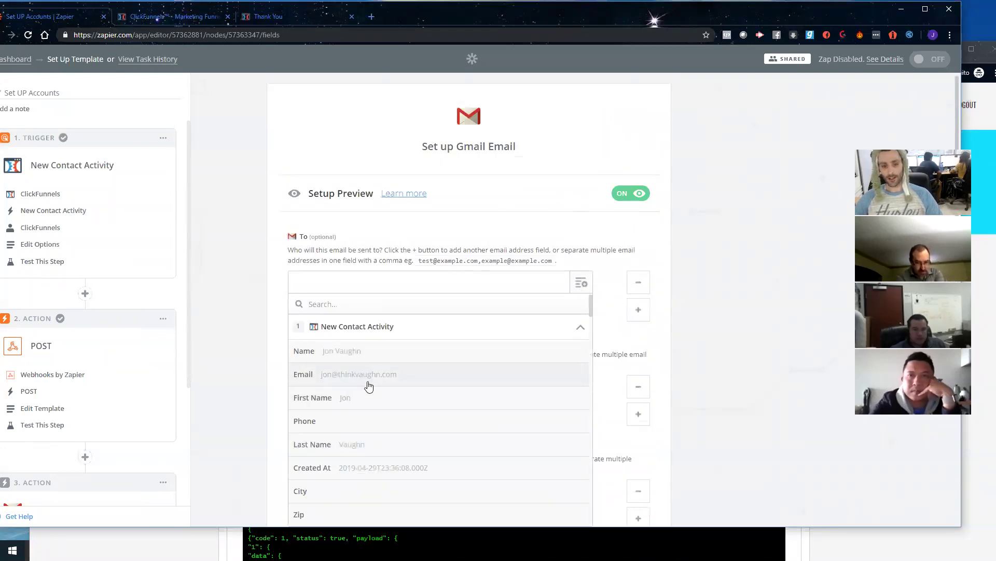
left_click(368, 378)
scroll(343, 338, "down", 3)
scroll(338, 336, "down", 2)
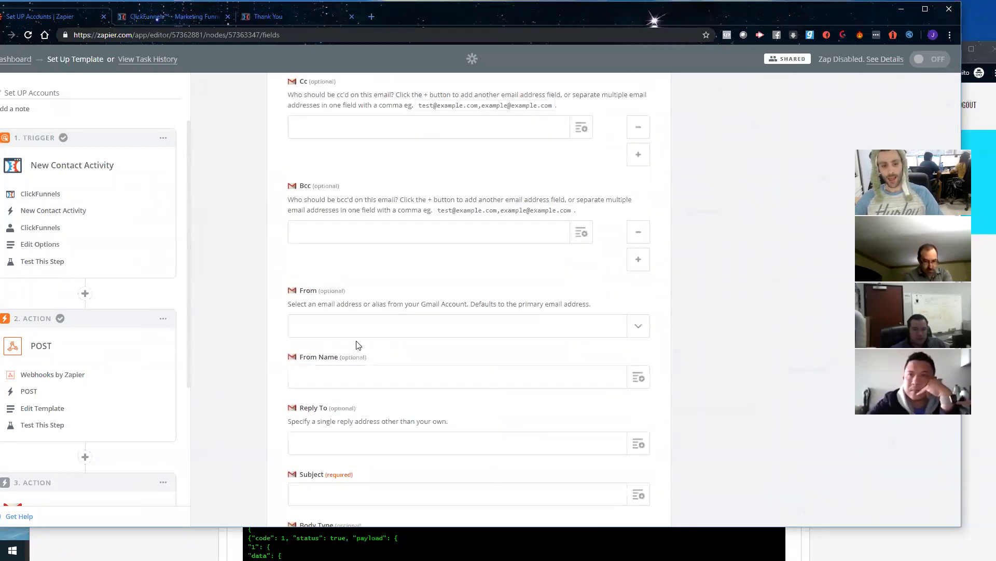
left_click(356, 331)
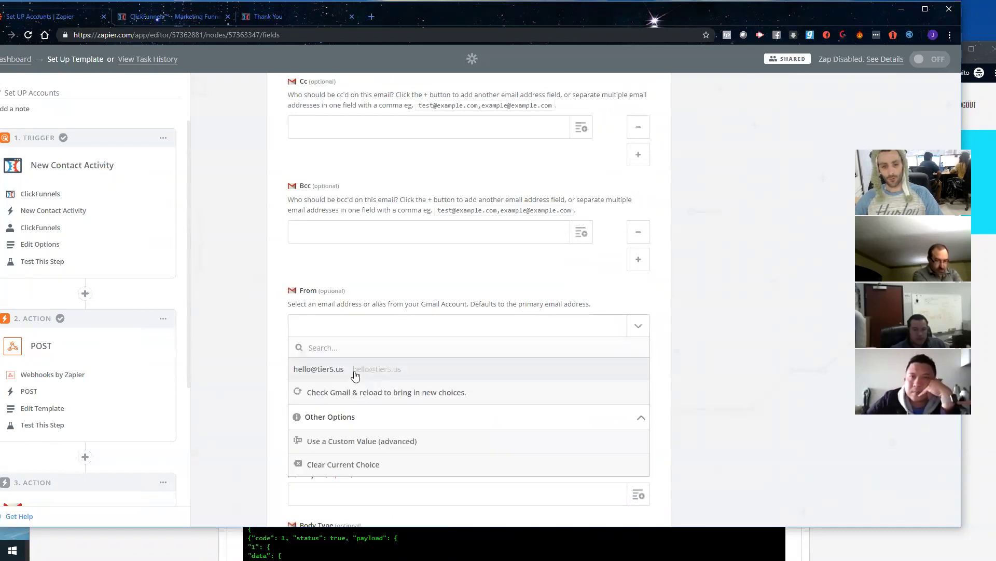
left_click(355, 374)
Step: Enter the sender's display name and the subject 'Your software logins are inside here'
left_click(341, 381)
type("Jon Vaughn ")
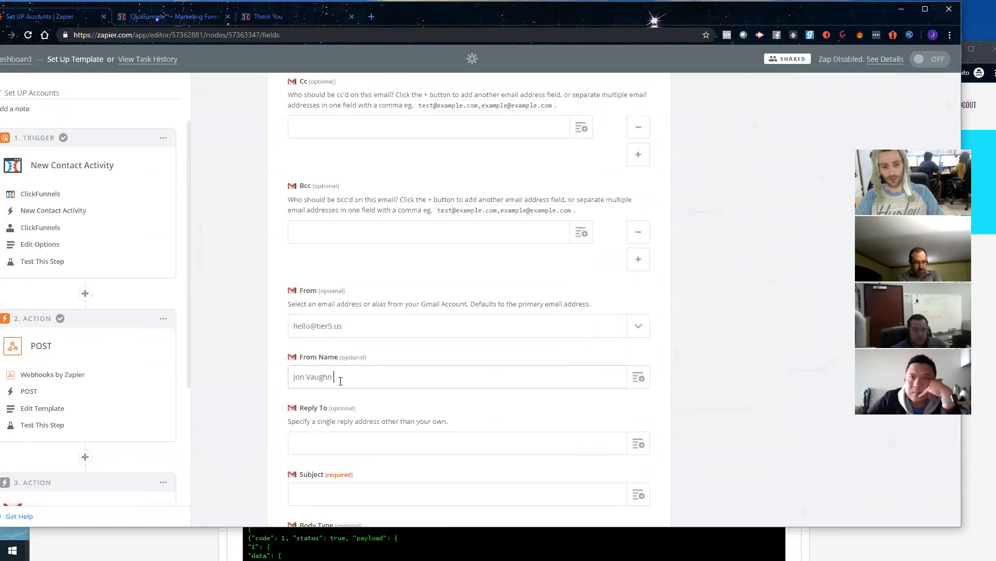
type("- Tier")
scroll(341, 381, "down", 1)
left_click(326, 440)
type("YOur")
key("BackSpace")
key("BackSpace")
key("BackSpace")
key("BackSpace")
type("Your software logins are inside here")
scroll(332, 416, "down", 5)
left_click(351, 330)
type("He")
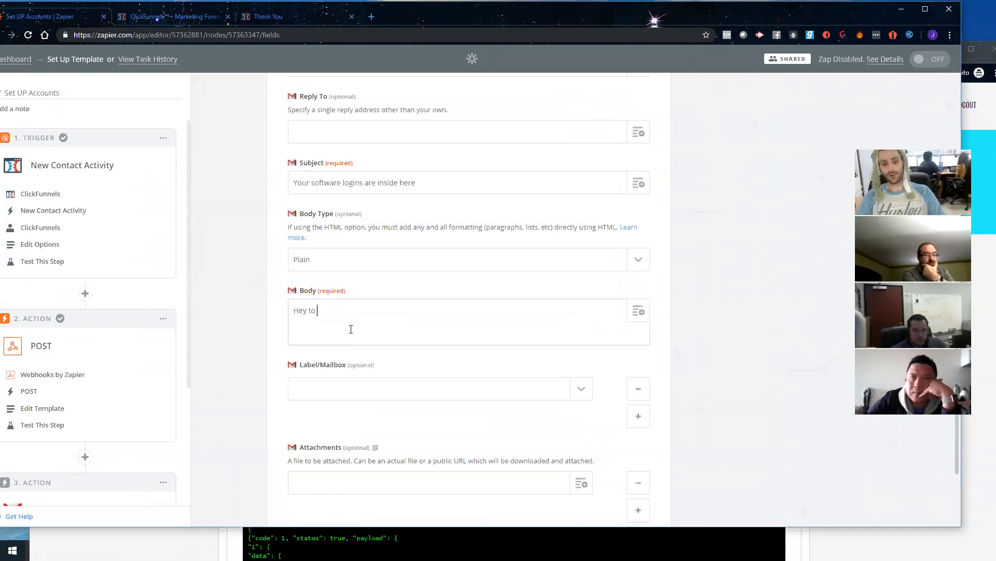
type("y we just set up your softw")
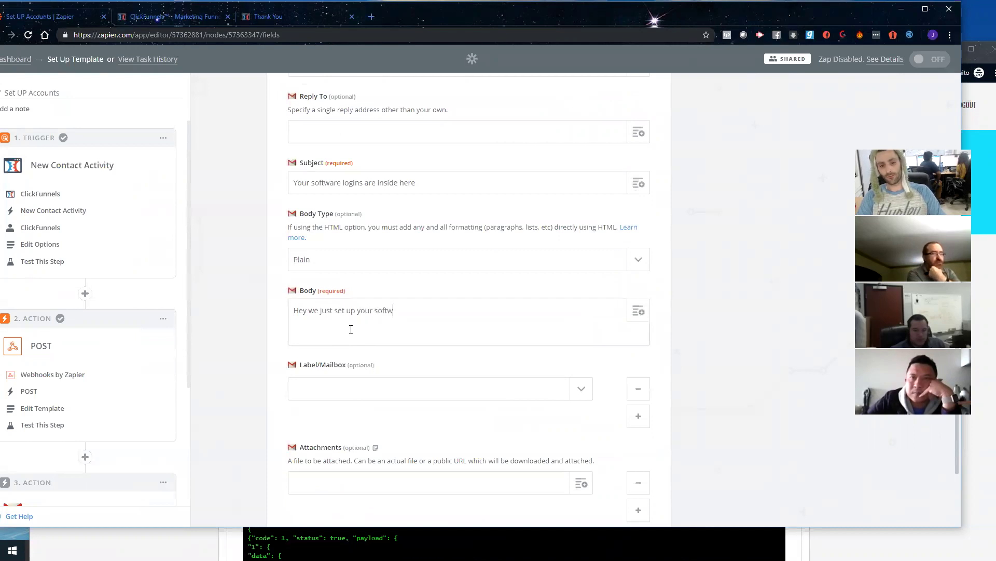
type("are accounts you can login in wit")
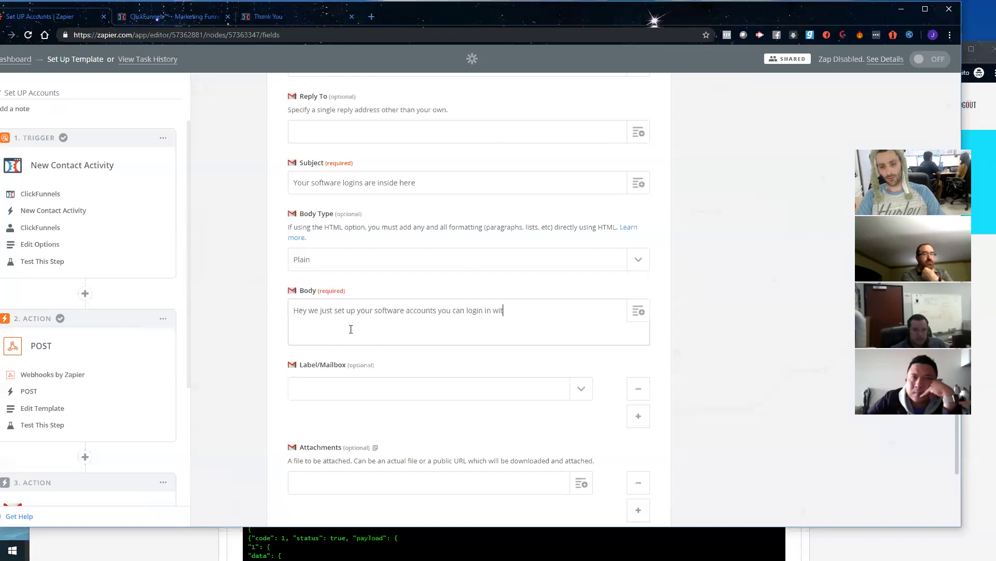
type("h the followlwing information")
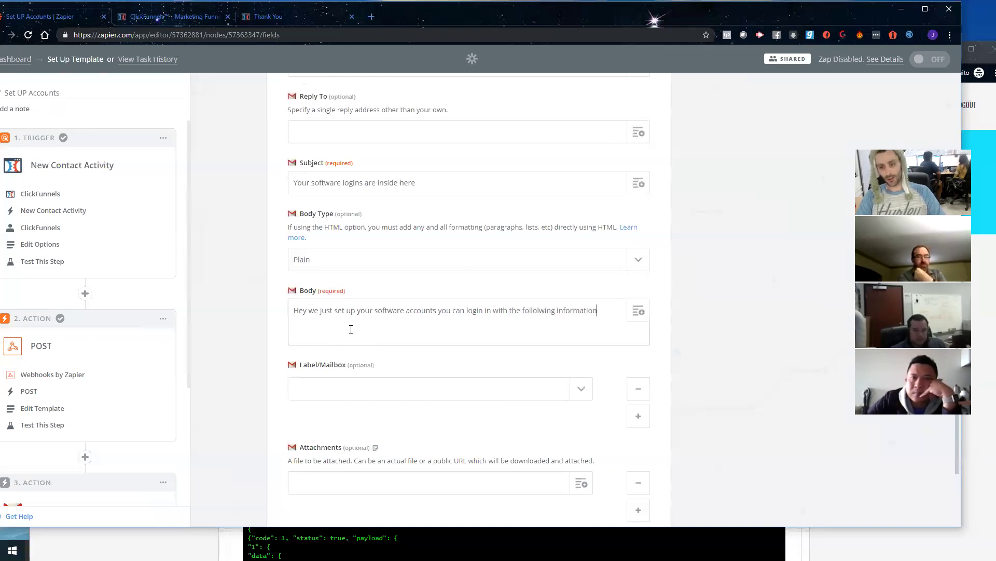
type(", please mak")
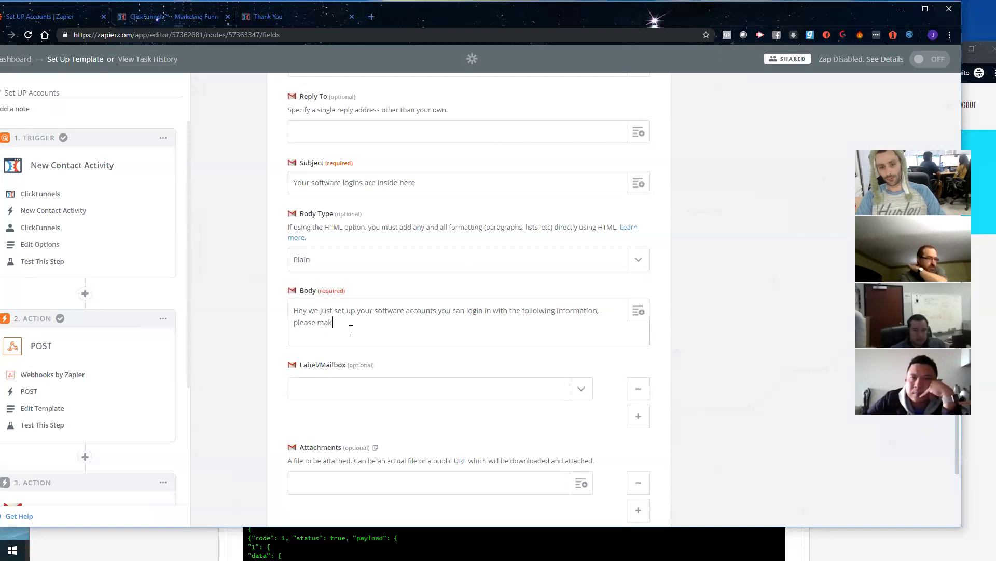
type("e sure you change yo")
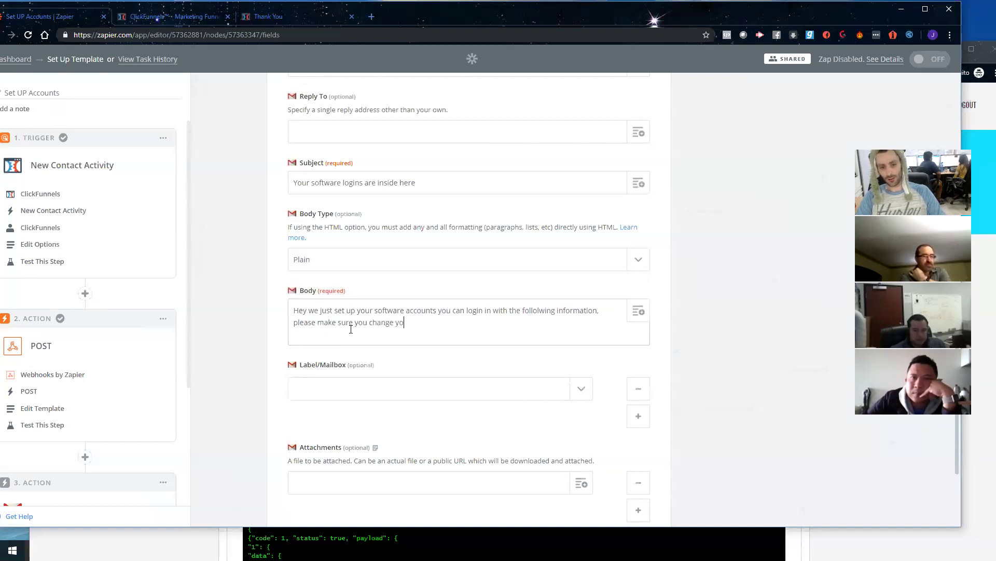
type("ur password")
key("Return")
key("Return")
type("www.t")
type("extinbu")
type("l.")
type("k.com")
key("Return")
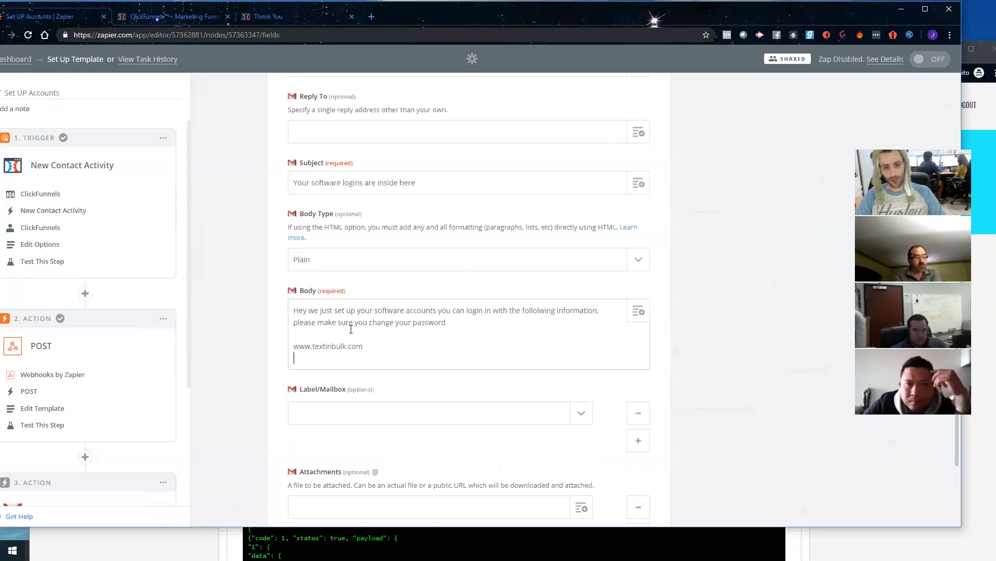
type("username:")
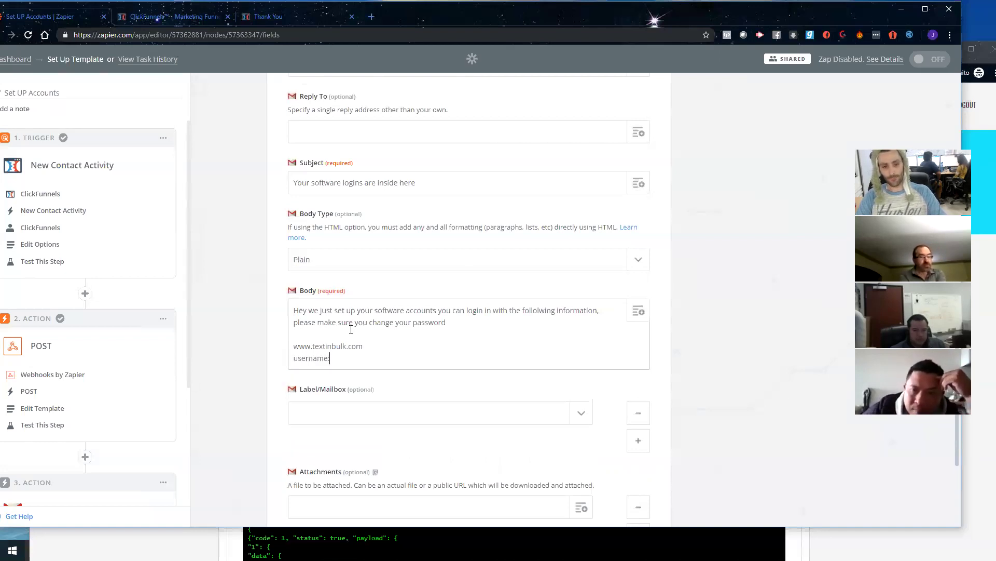
left_click(640, 312)
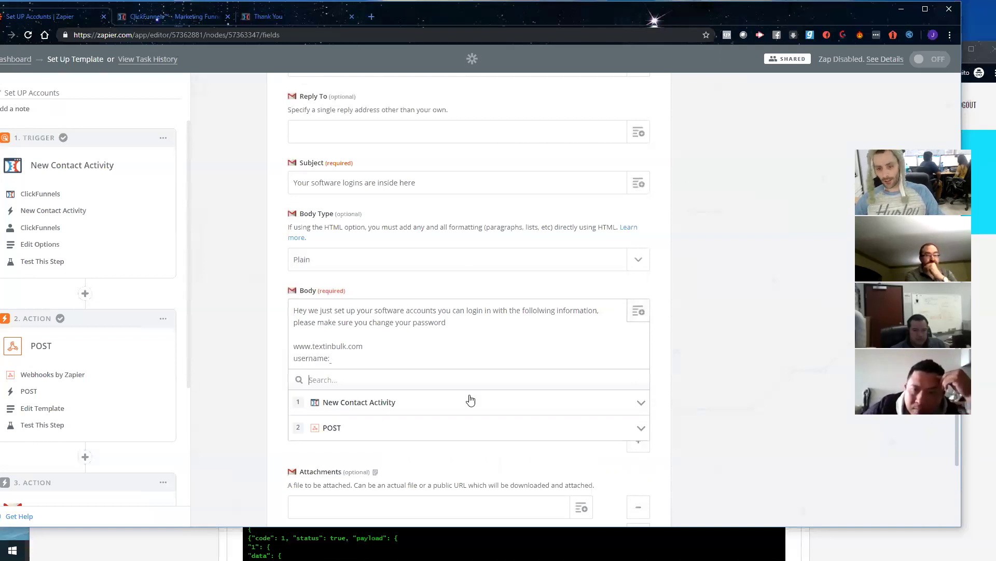
left_click(363, 405)
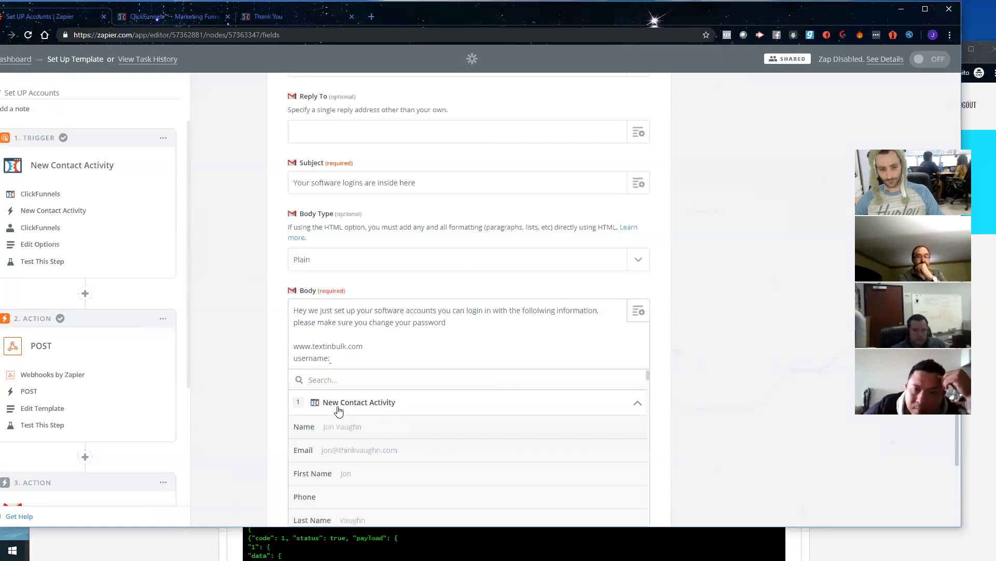
left_click(362, 451)
key("Return")
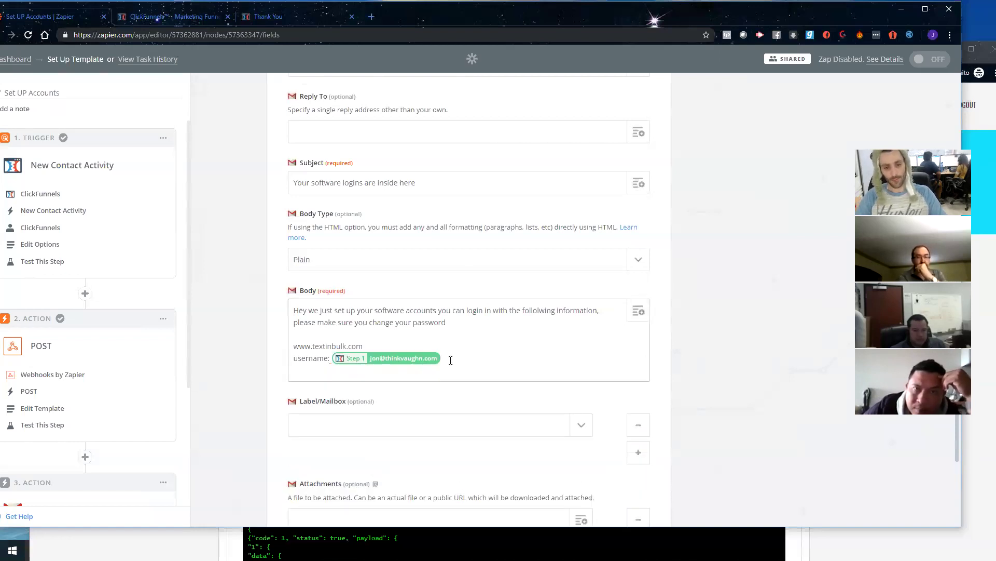
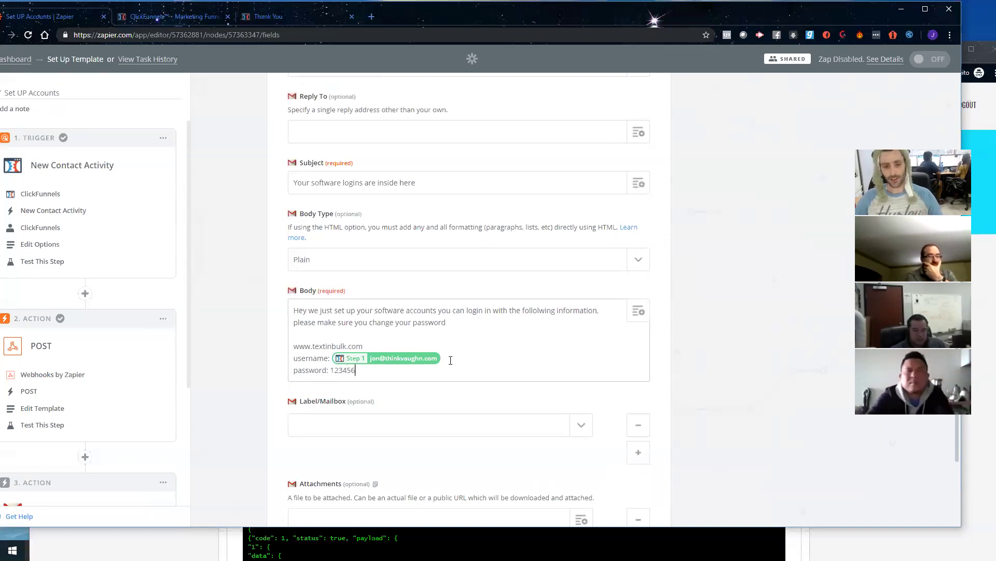
Step: Review the login-detail lines in the body and continue to testing the Gmail step
scroll(358, 328, "down", 2)
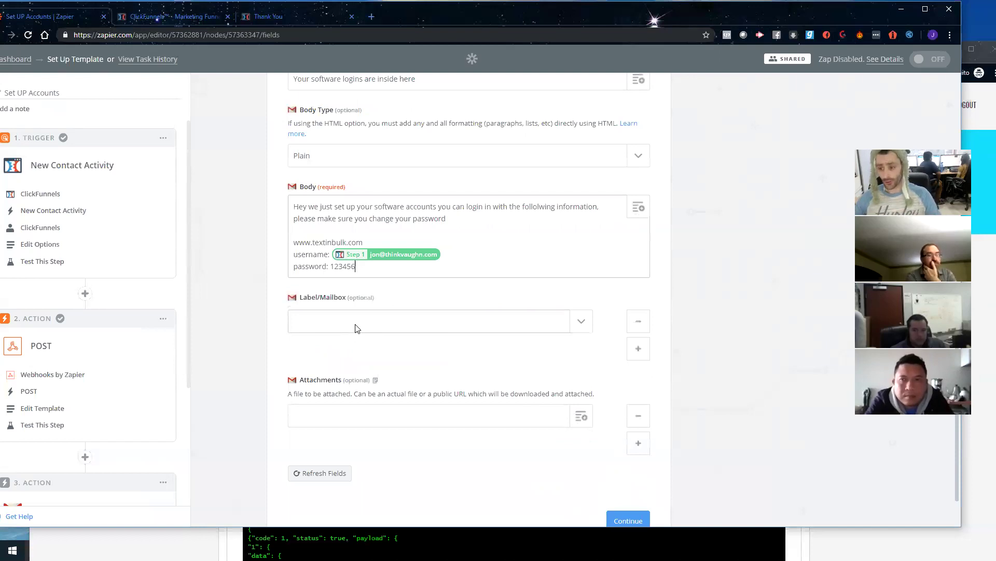
left_click_drag(356, 267, 285, 244)
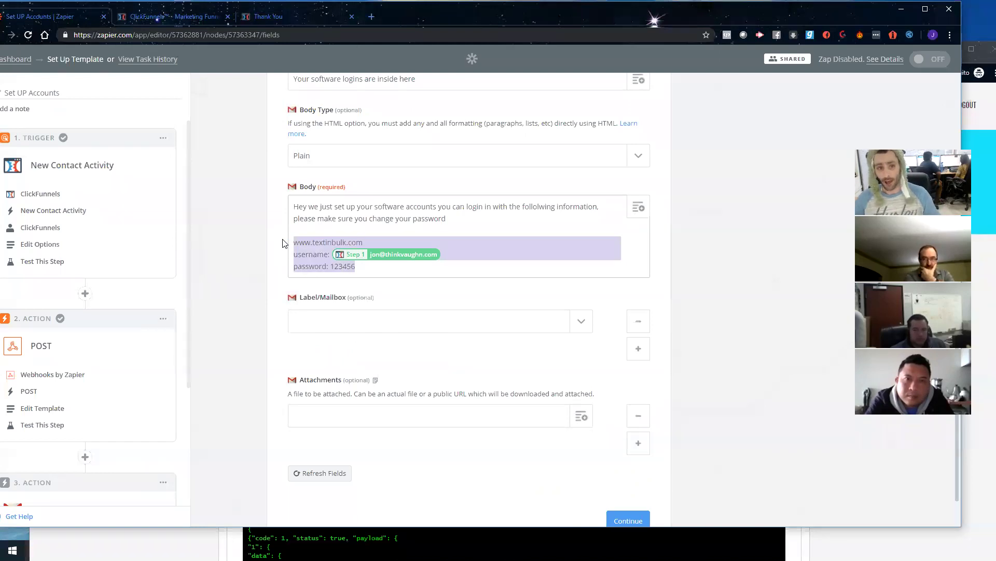
left_click(378, 270)
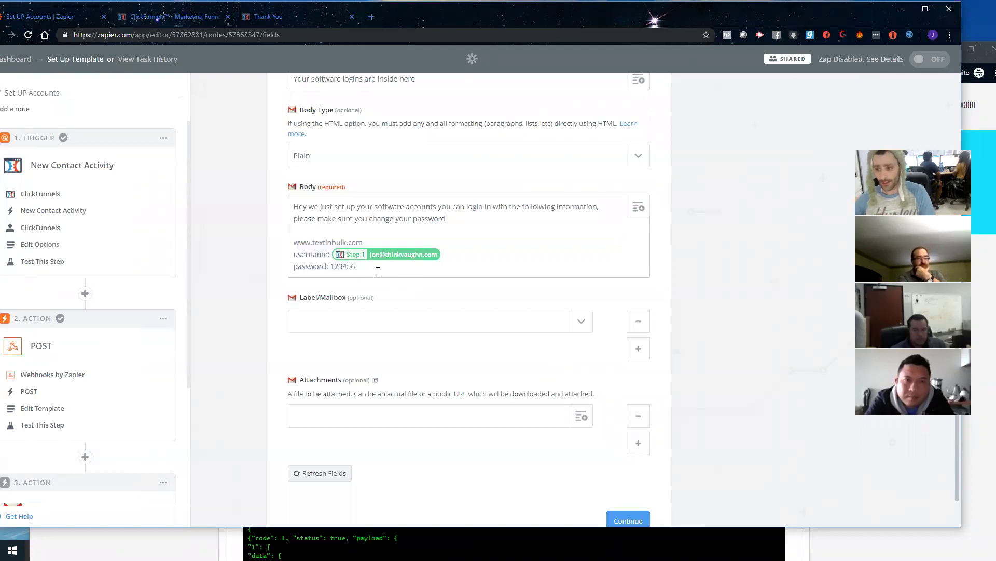
scroll(471, 311, "down", 1)
left_click(627, 462)
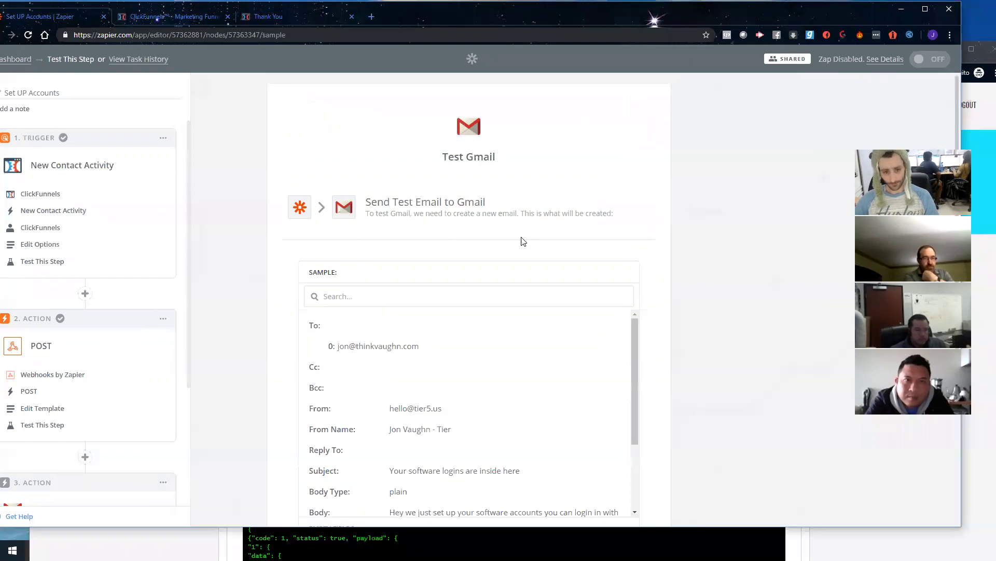
Step: Send the Gmail test email, finish the Zap and switch it on
scroll(520, 240, "down", 5)
left_click(612, 444)
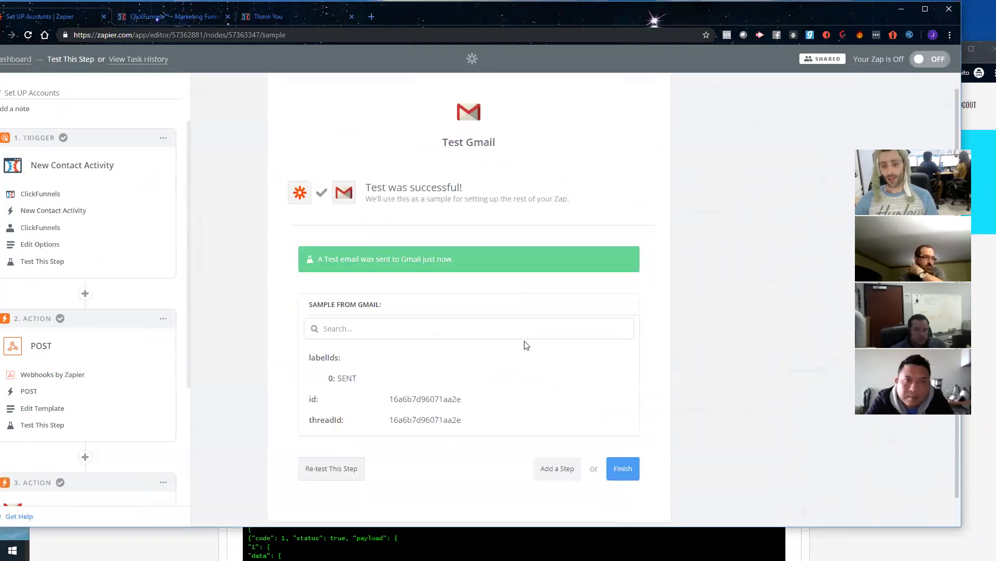
left_click(621, 442)
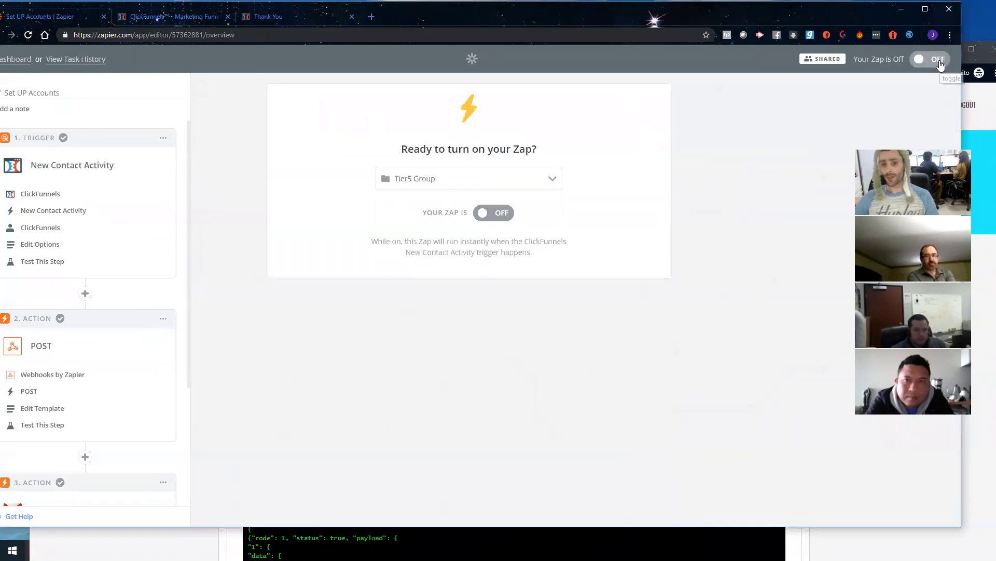
left_click(939, 60)
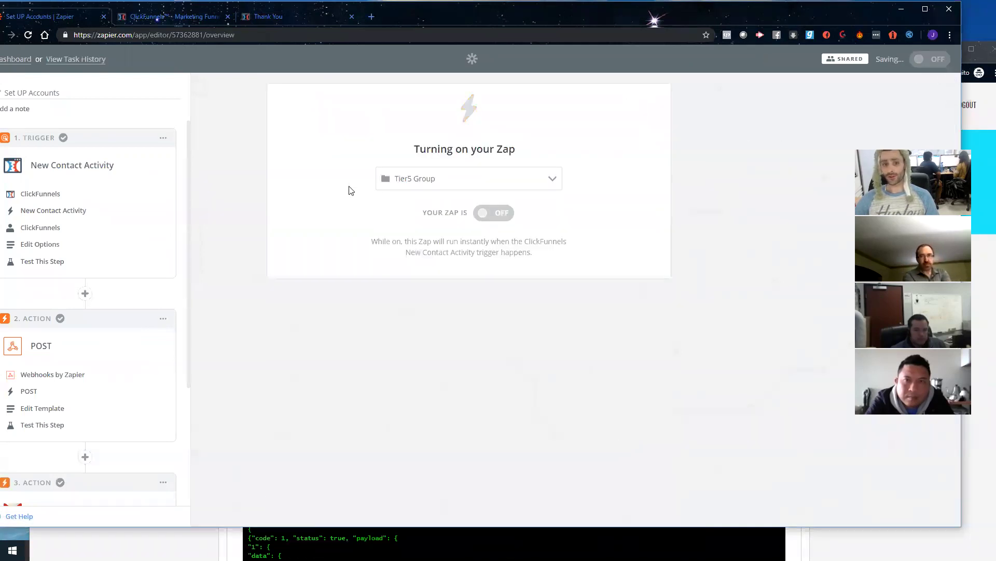
double_click(447, 18)
left_click(414, 60)
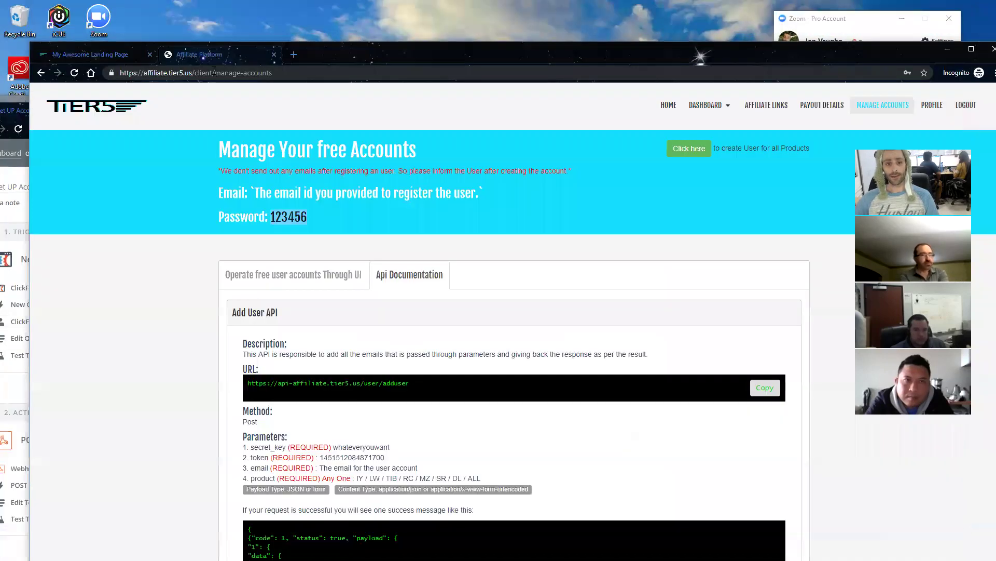
Step: Show the free user accounts list, reload it and expand Text In Bulk
left_click(288, 275)
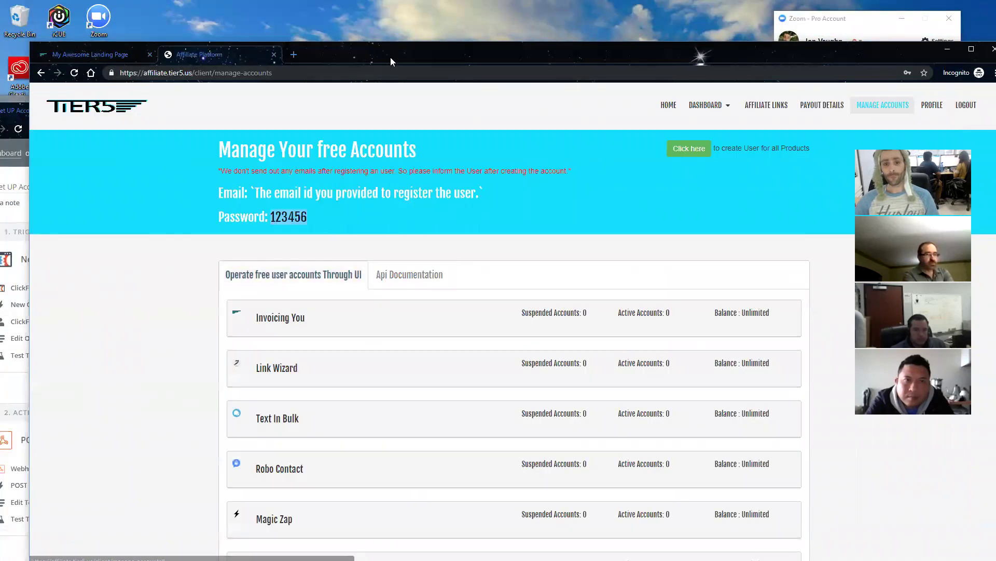
left_click_drag(390, 55, 391, 29)
scroll(685, 338, "down", 3)
scroll(587, 298, "up", 3)
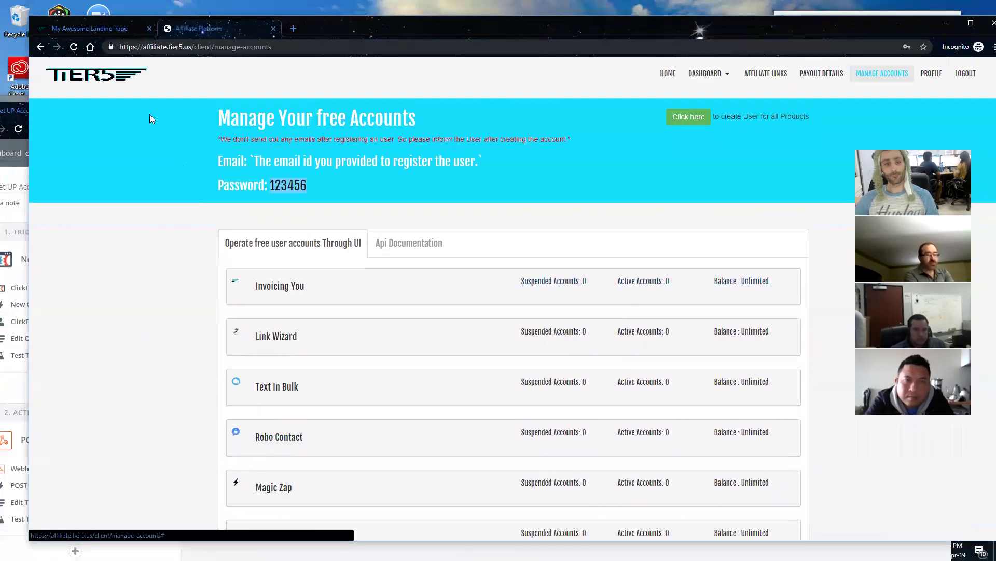
left_click(74, 47)
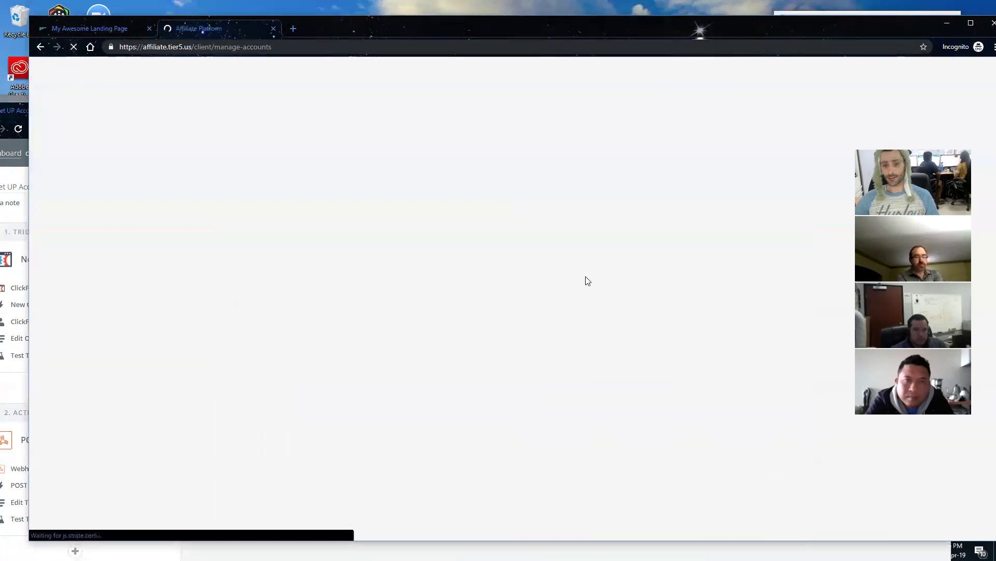
scroll(553, 264, "down", 2)
scroll(526, 284, "up", 2)
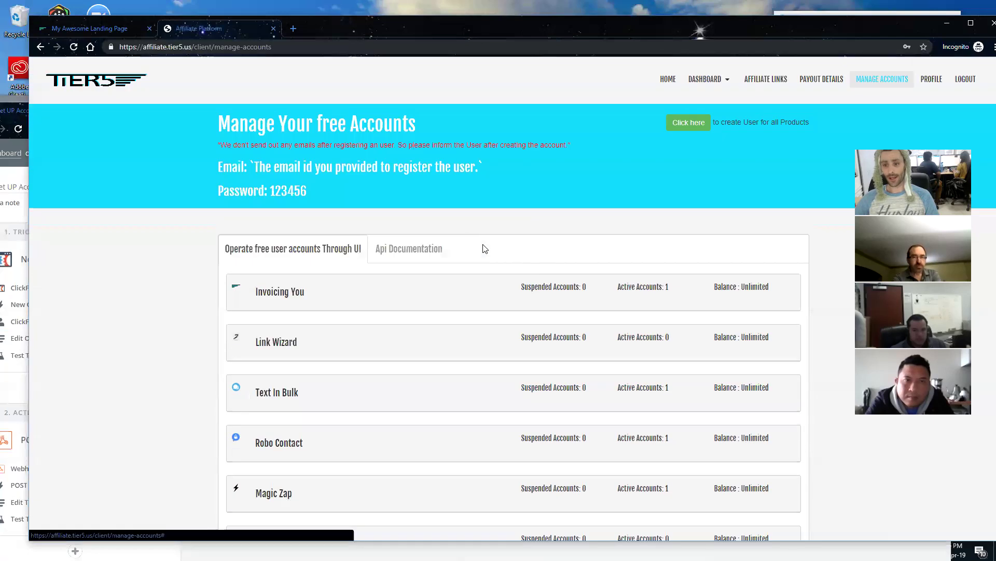
scroll(561, 304, "down", 2)
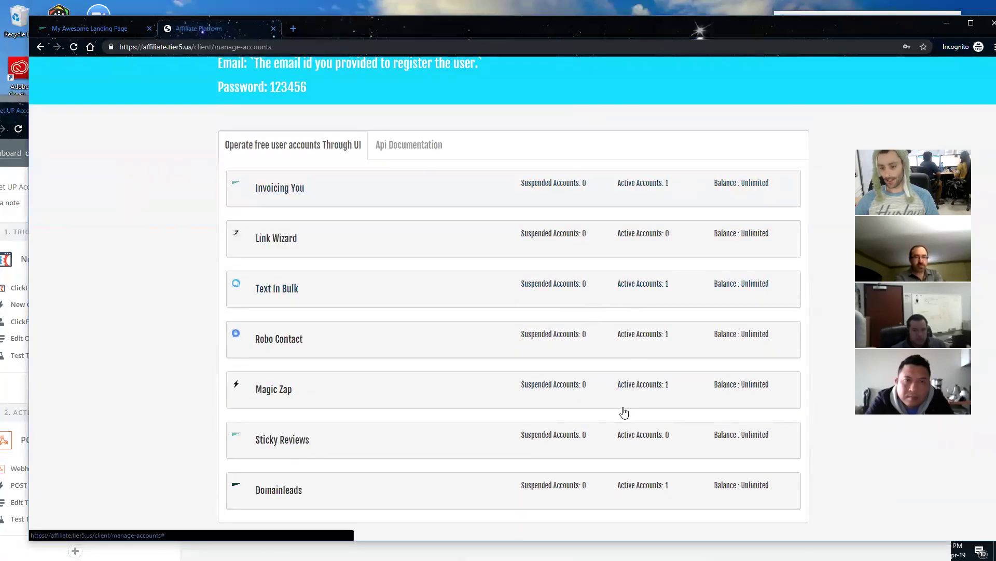
left_click(630, 280)
Step: Check the newly created user's email in Text In Bulk, then maximise the Zapier window
scroll(480, 332, "down", 3)
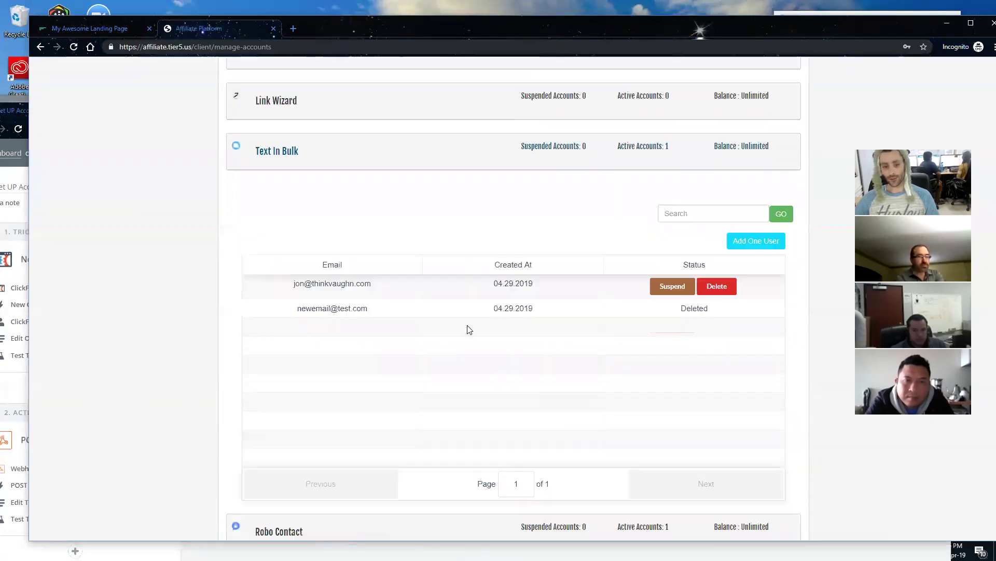
triple_click(317, 266)
left_click_drag(372, 266, 280, 272)
scroll(429, 294, "up", 4)
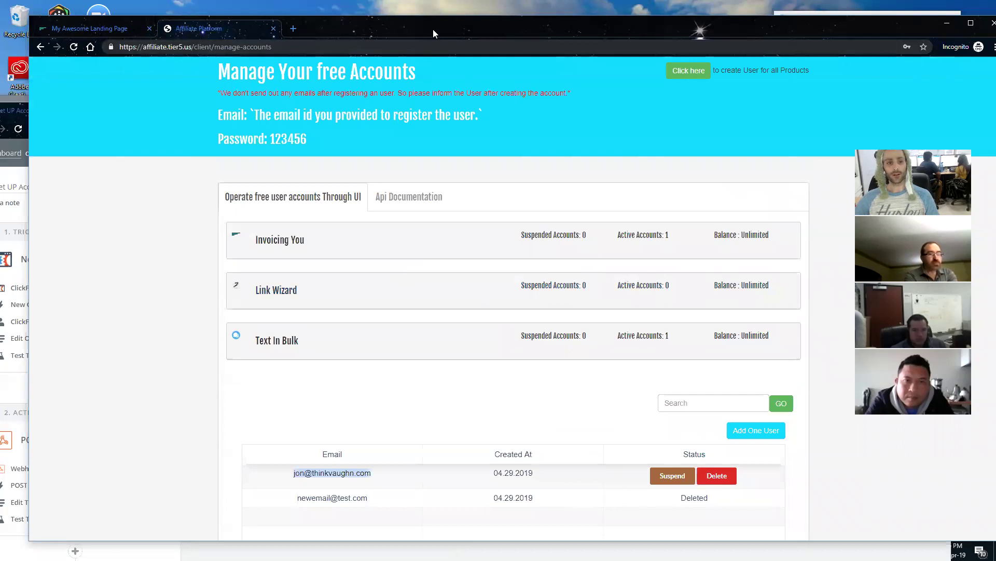
left_click_drag(433, 29, 546, 139)
double_click(458, 106)
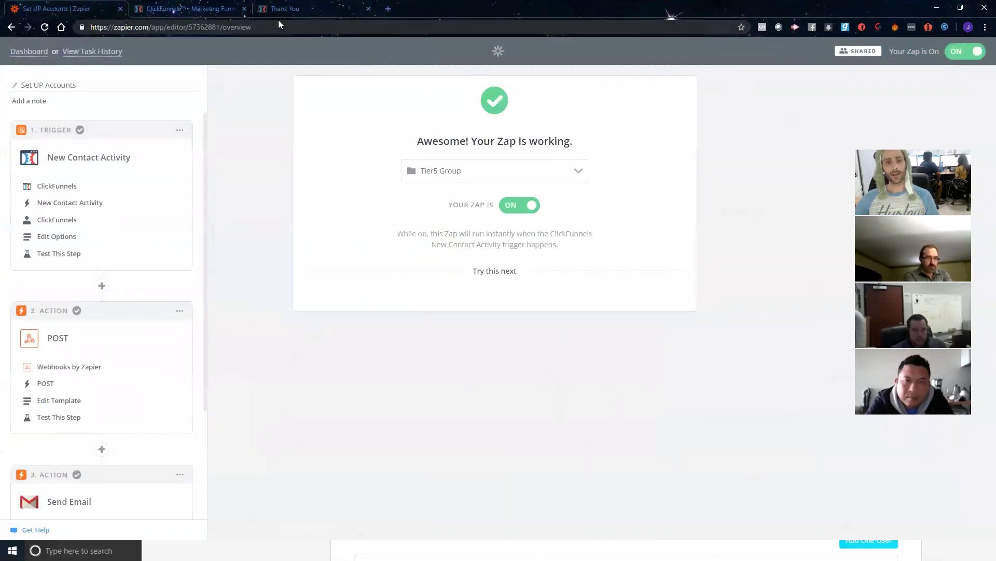
Step: Submit the live API Training optin page with a new test email address
left_click(174, 9)
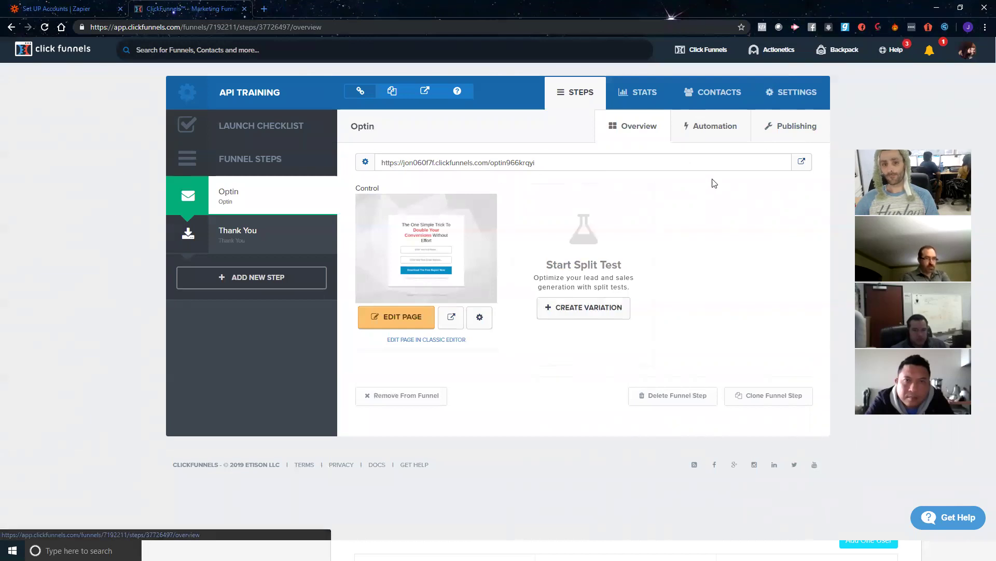
left_click(801, 165)
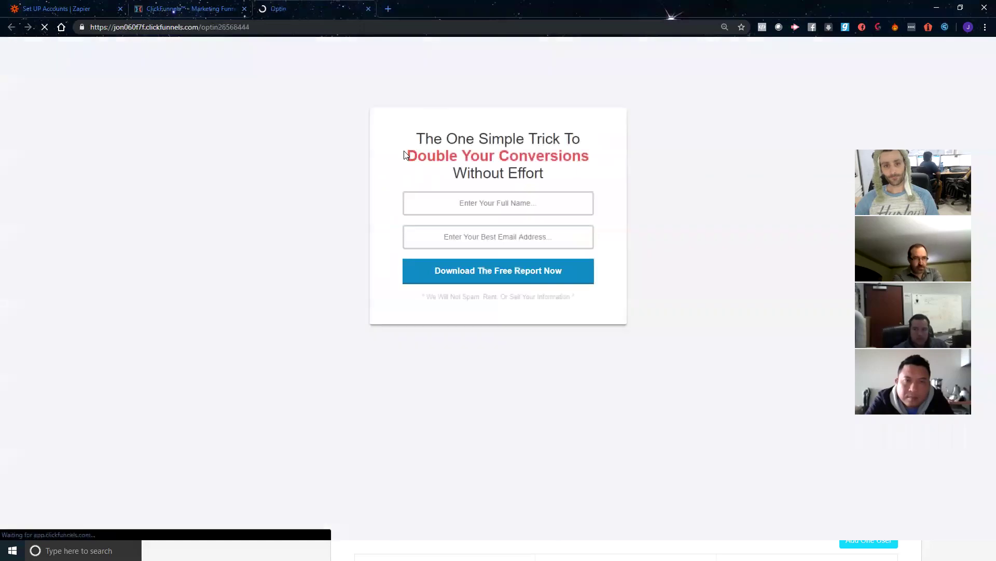
triple_click(509, 213)
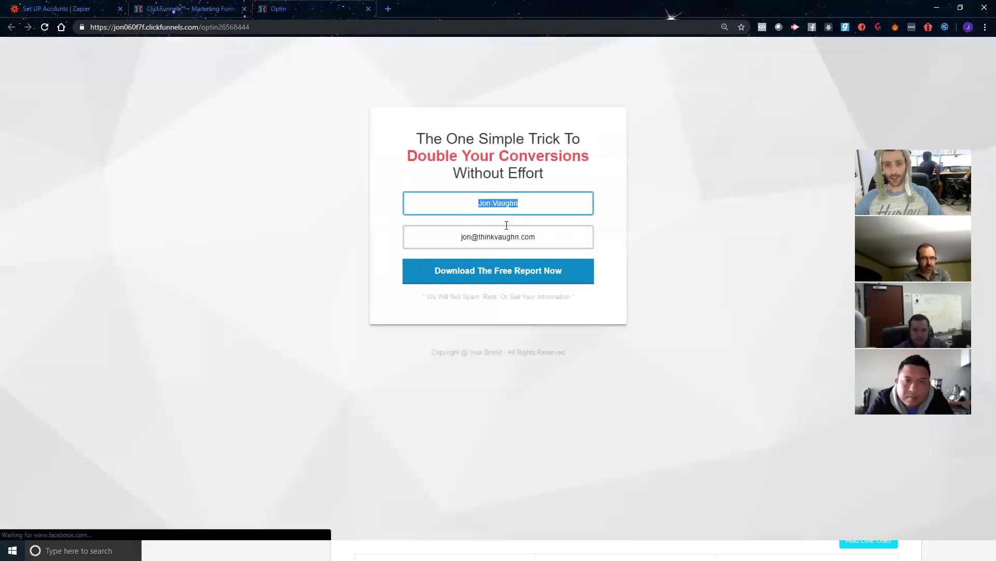
triple_click(545, 240)
type("d")
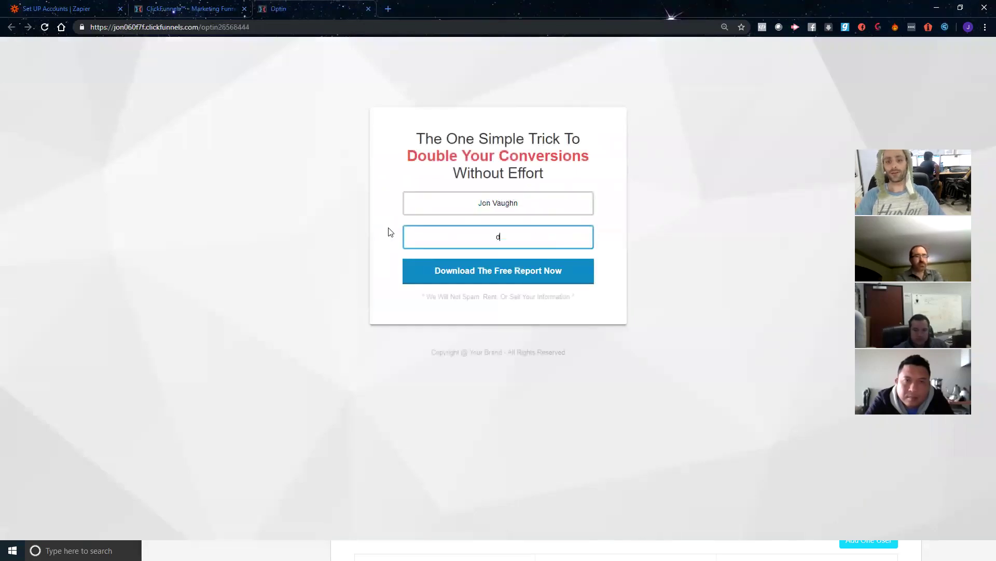
type("ummy@email.com")
left_click(508, 280)
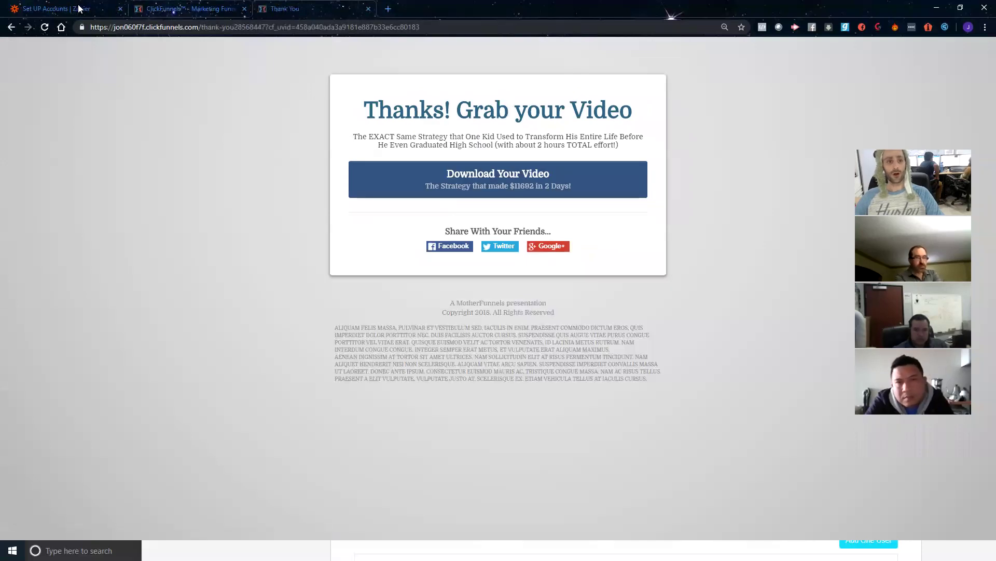
Step: Reload the Affiliate Platform accounts, check the Invoicing You user list, then return to the Zap editor
key("alt+Tab")
left_click(381, 138)
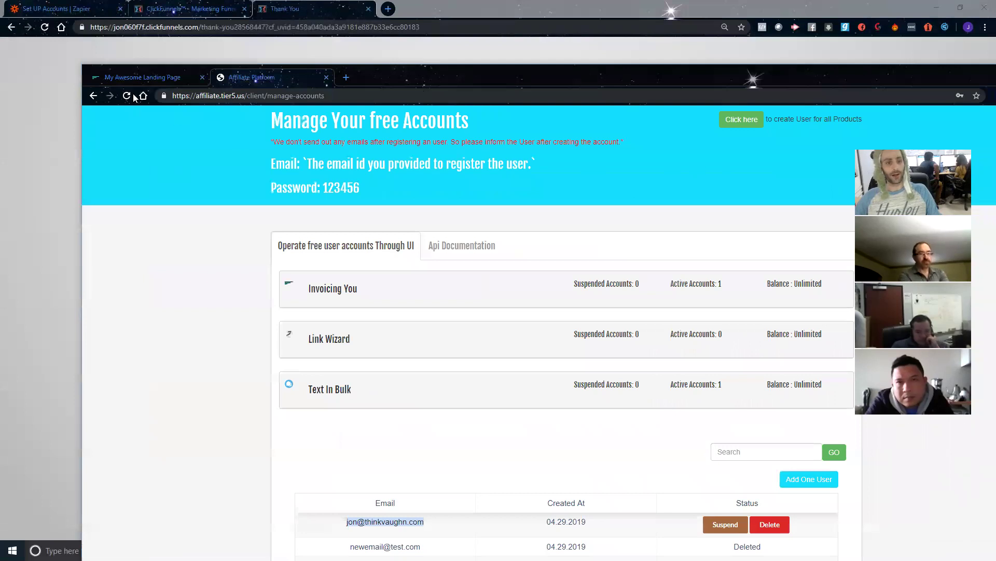
left_click(128, 95)
left_click_drag(403, 79, 340, 39)
scroll(493, 197, "down", 2)
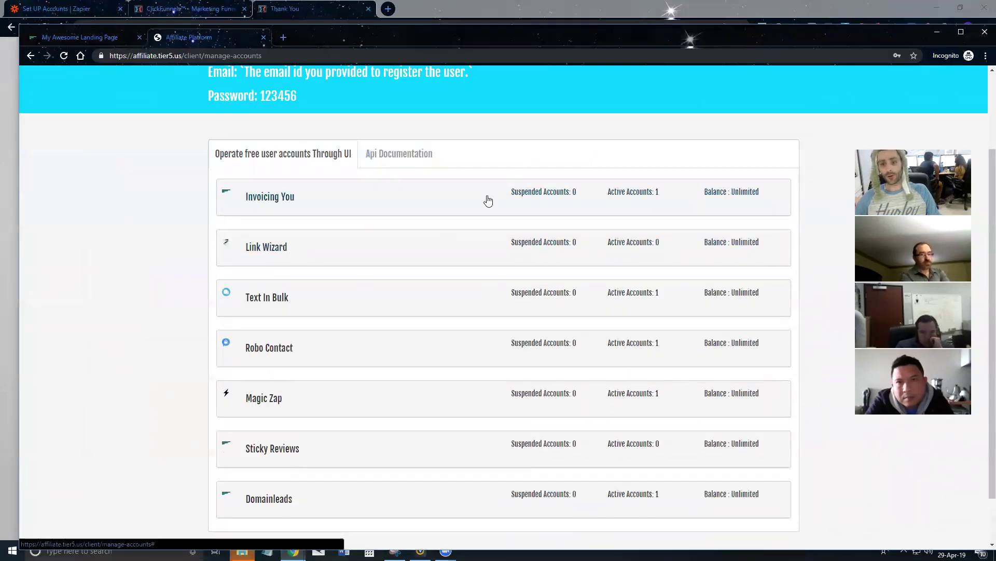
left_click(488, 201)
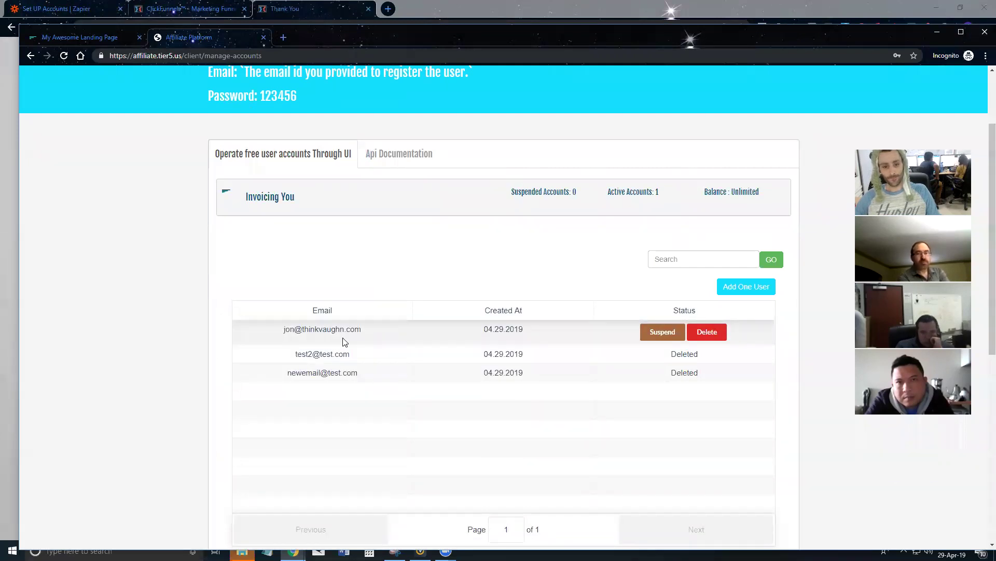
left_click(63, 58)
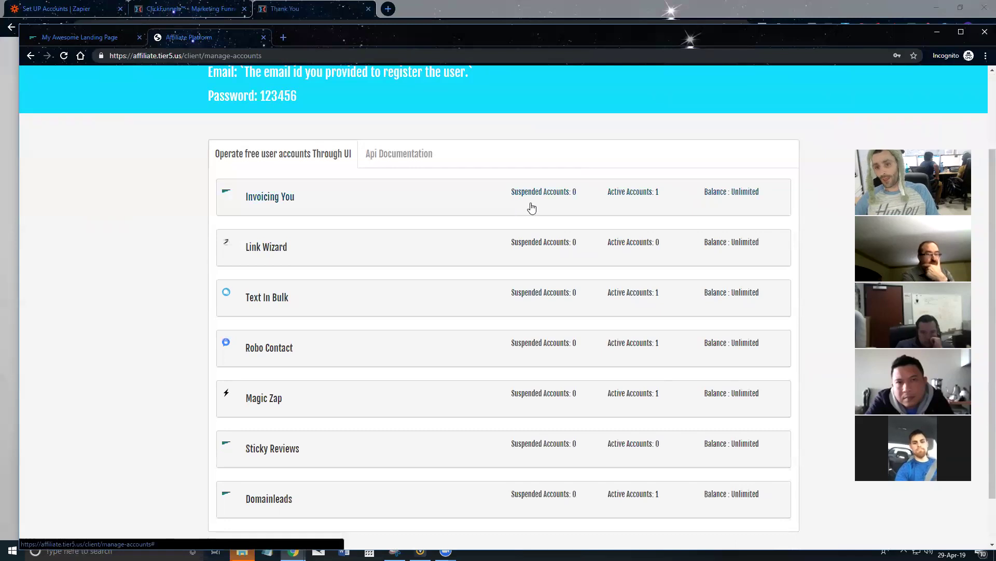
left_click(514, 208)
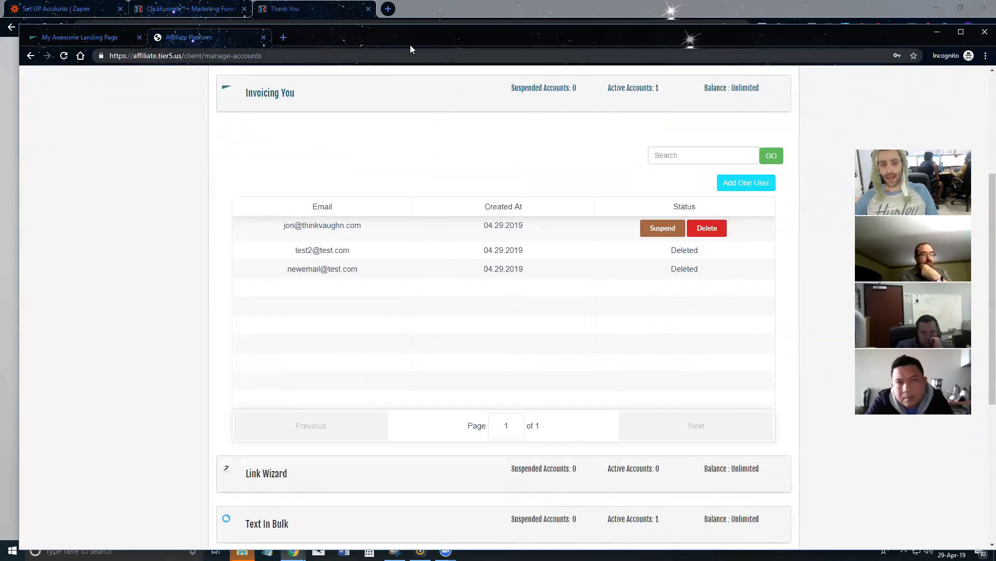
left_click_drag(419, 40, 705, 203)
left_click(44, 7)
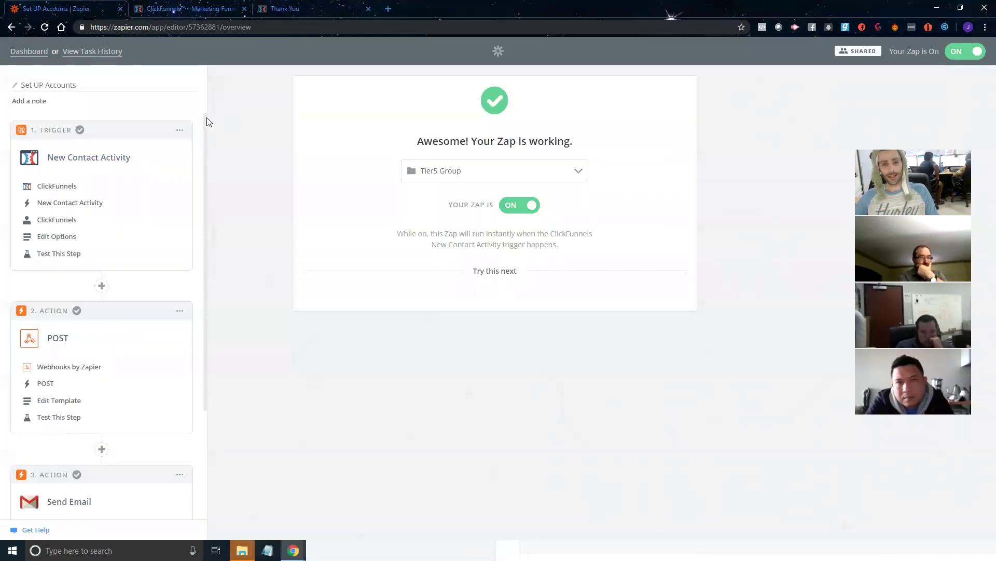
Step: Open this Zap's Task History in a new tab, confirm it has no runs, and close it
right_click(84, 52)
left_click(99, 57)
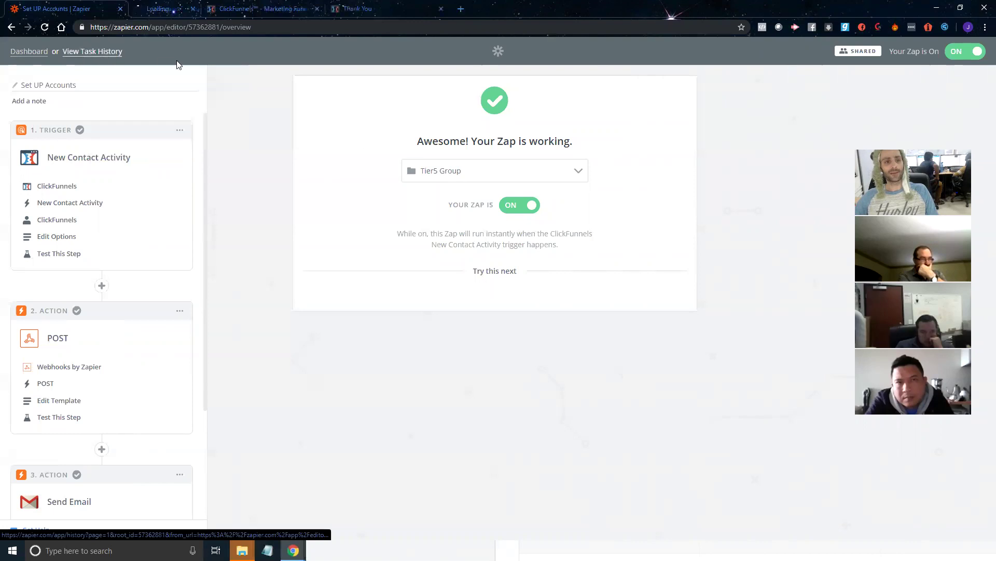
left_click(163, 9)
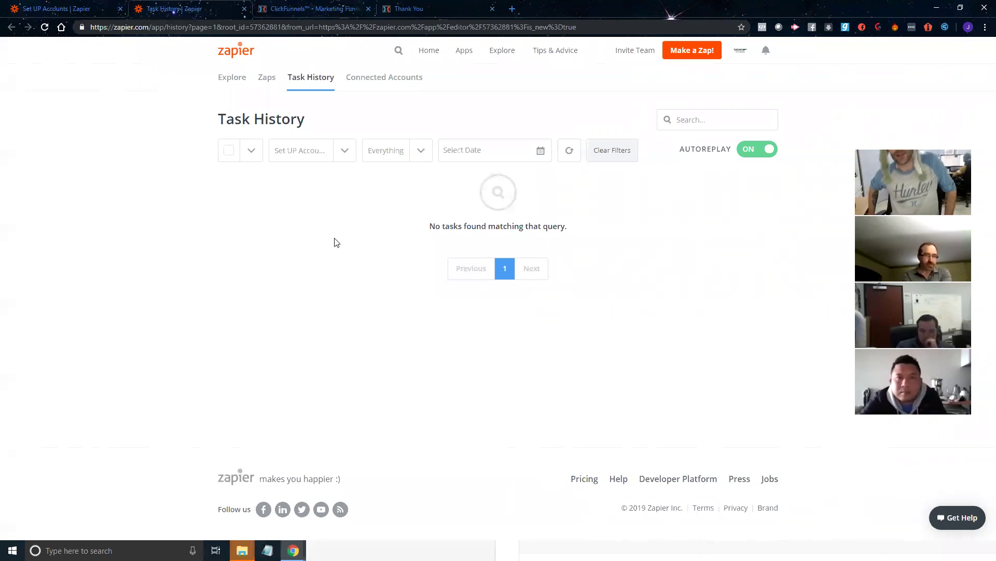
left_click(242, 9)
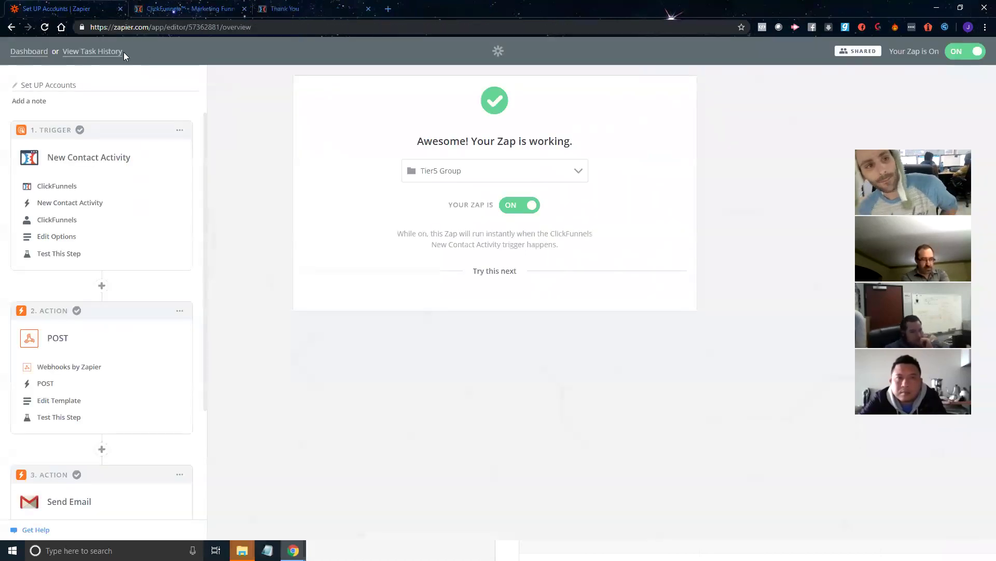
Step: Reopen Task History showing all Zaps' tasks, then close the ClickFunnels thank-you page
right_click(103, 55)
left_click(115, 62)
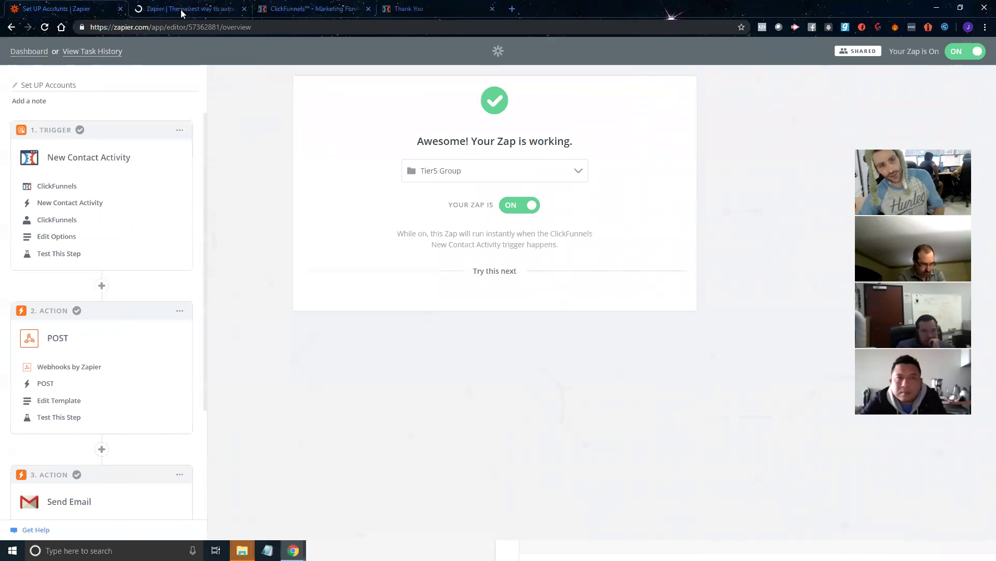
left_click(164, 10)
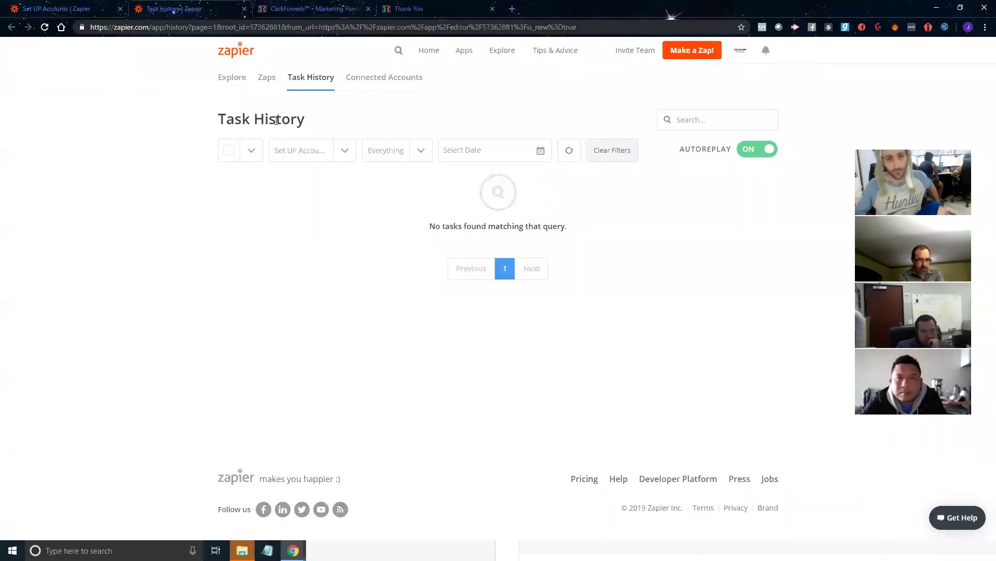
left_click(307, 86)
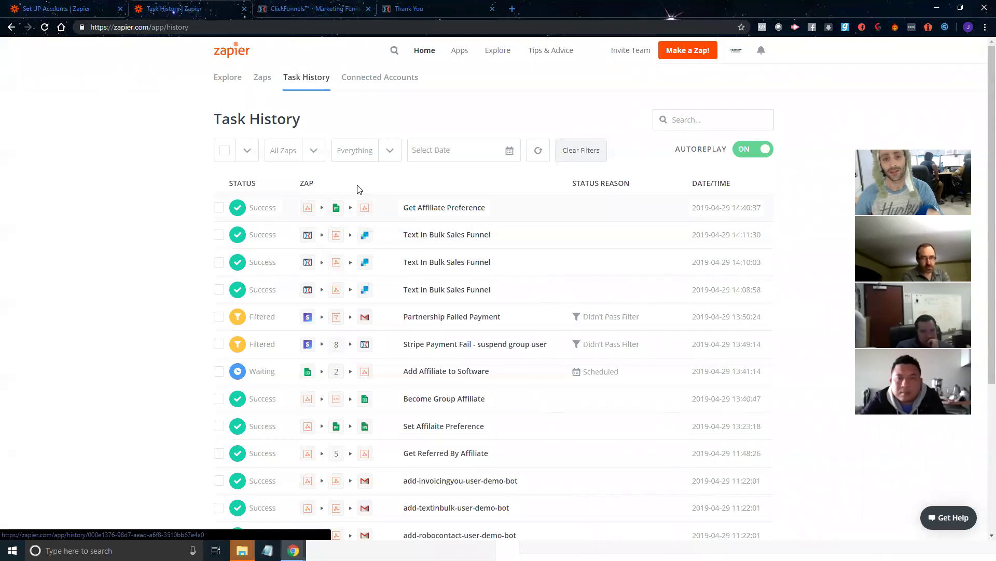
left_click(418, 10)
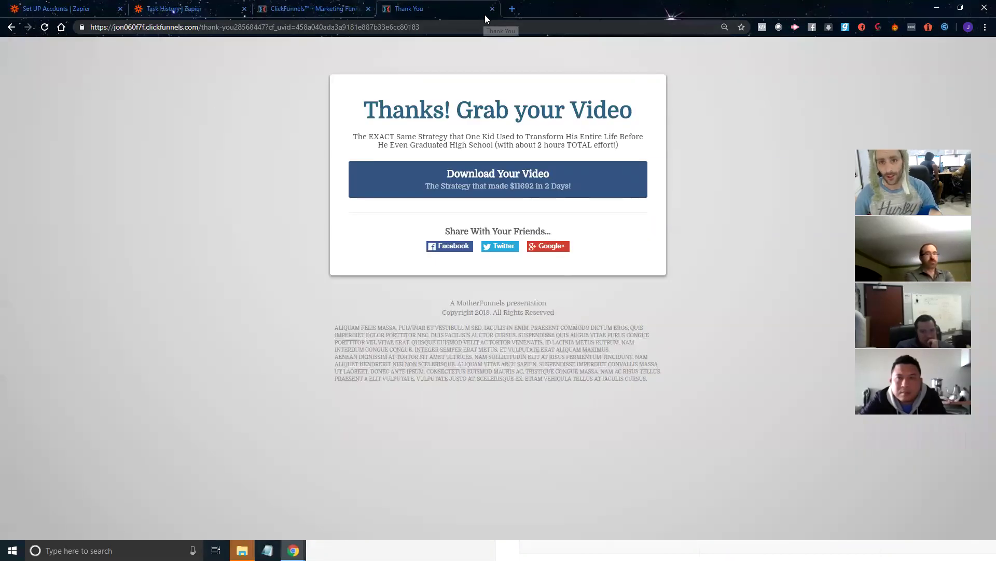
left_click(493, 9)
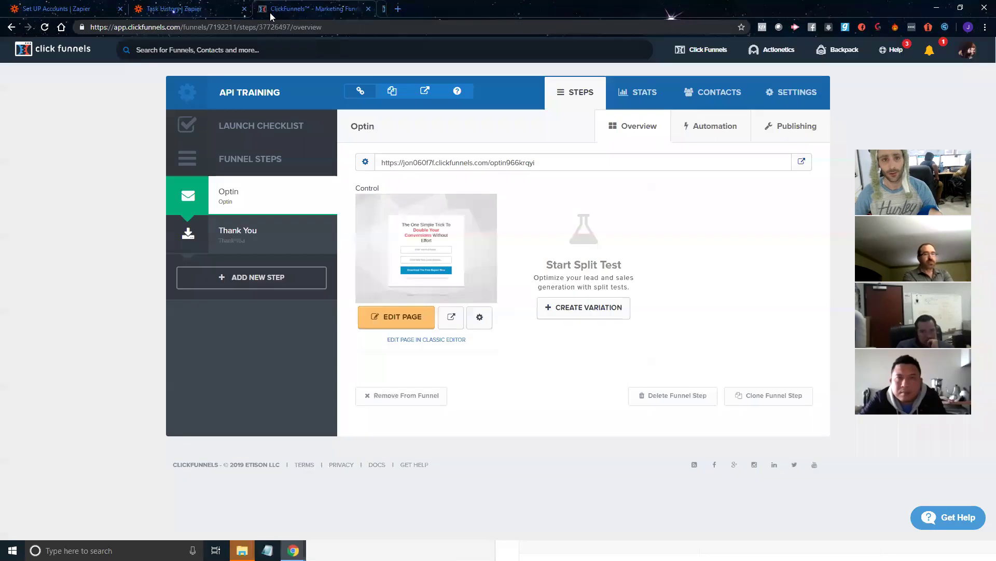
Step: Submit the live optin form again with a second test email address, then return to Zapier
left_click(801, 163)
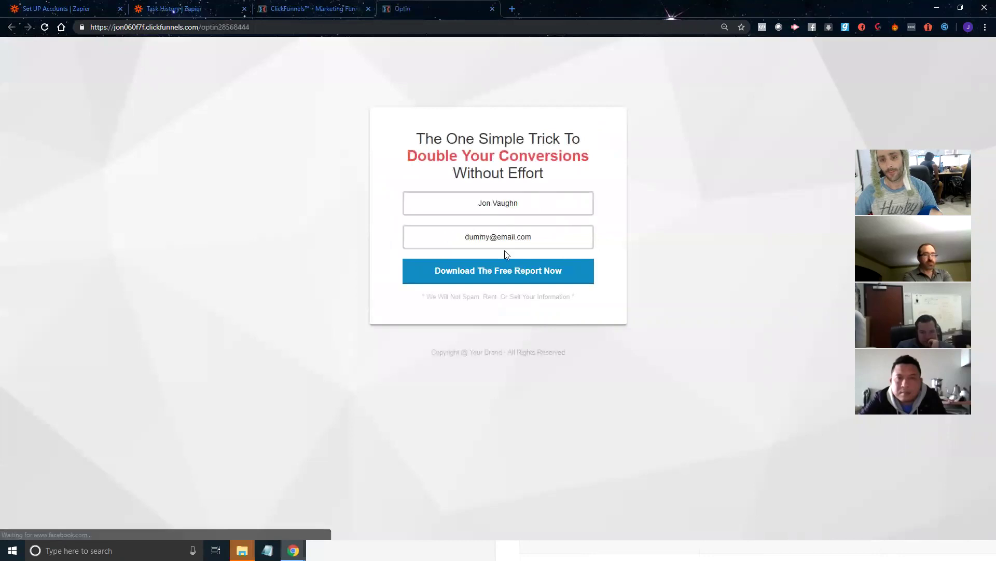
left_click_drag(533, 237, 392, 239)
type("du")
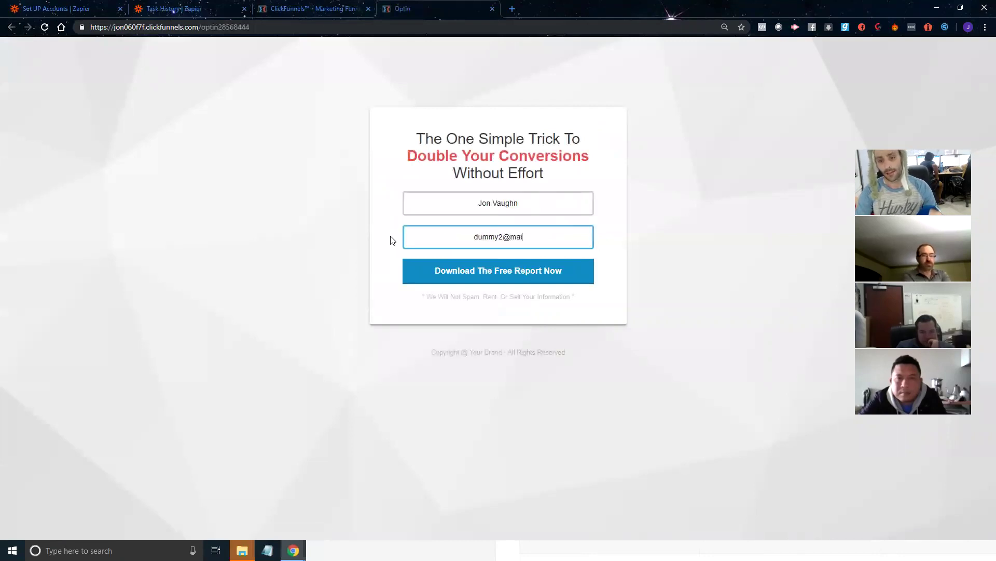
type("mmy2@email.com")
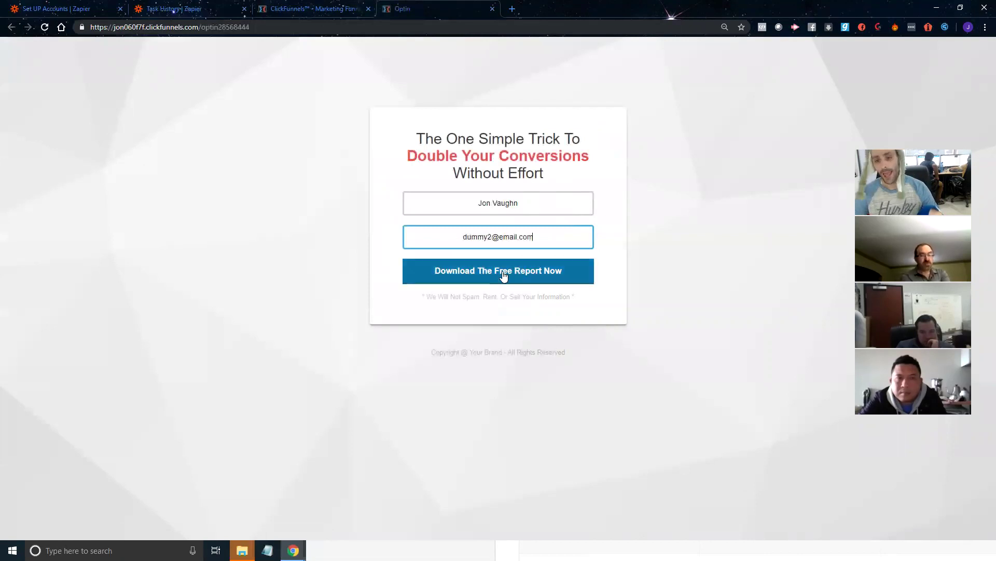
left_click(503, 274)
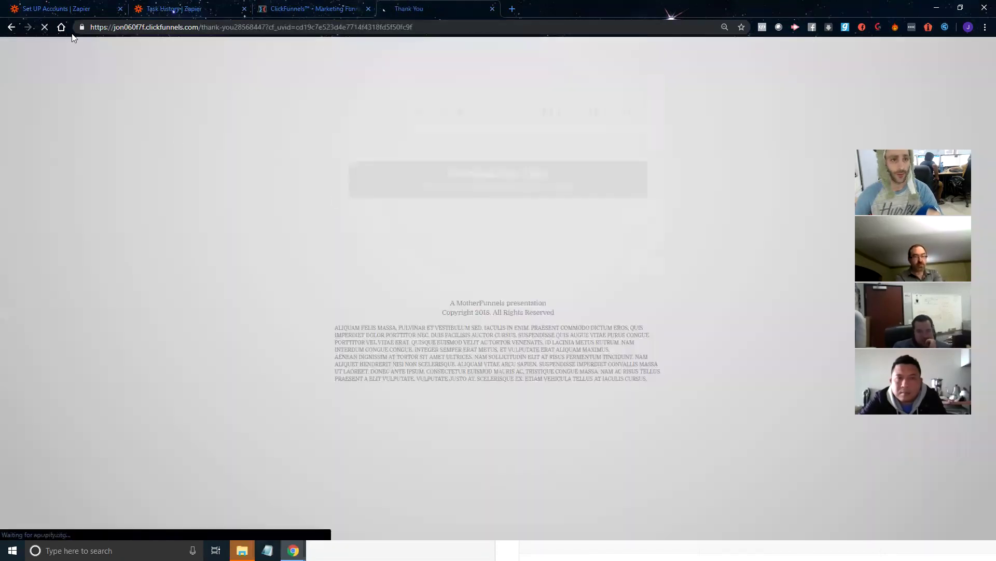
left_click(91, 8)
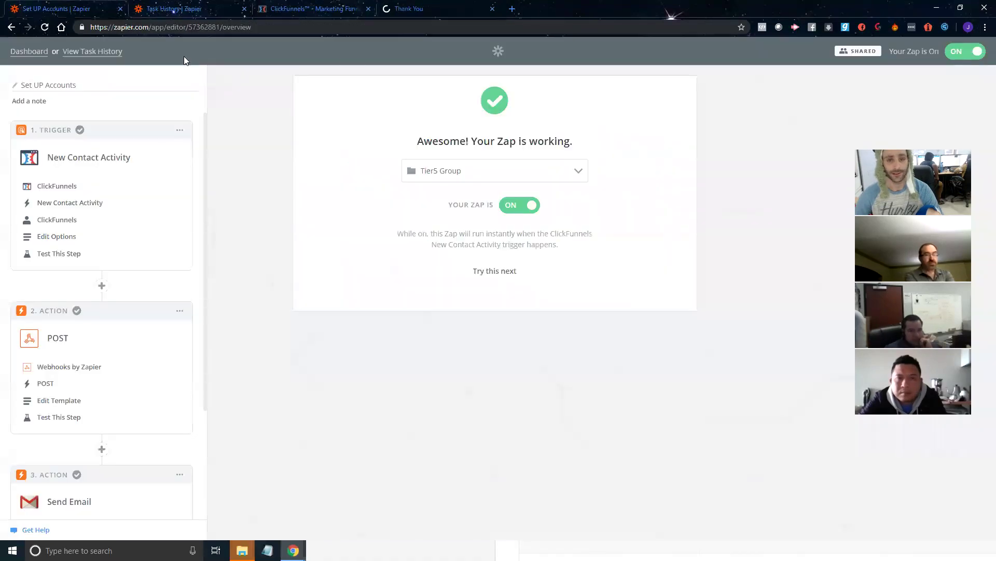
Step: Check Task History for the successful Set UP Accounts run, then maximise the Affiliate Platform window
right_click(103, 50)
left_click(146, 62)
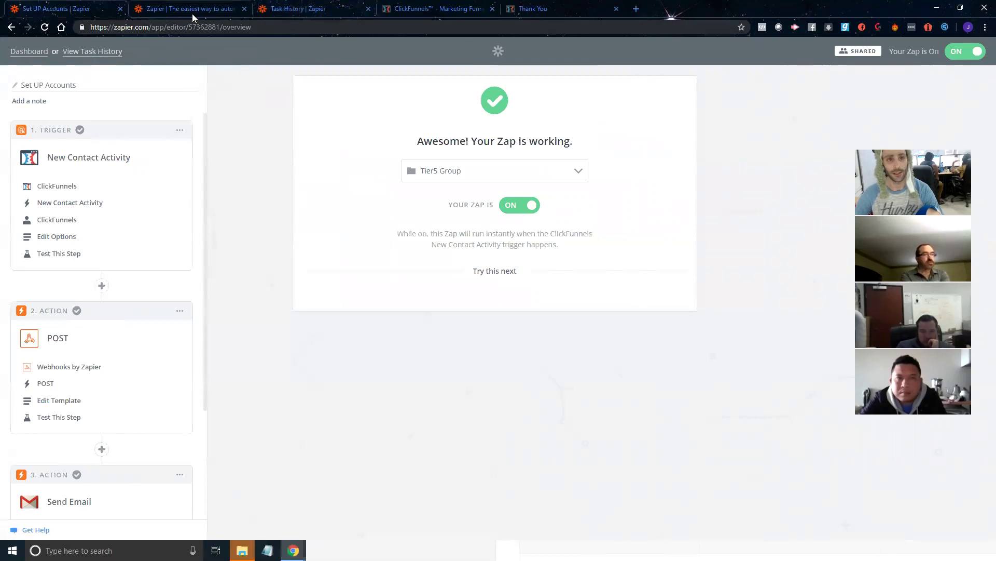
left_click(192, 9)
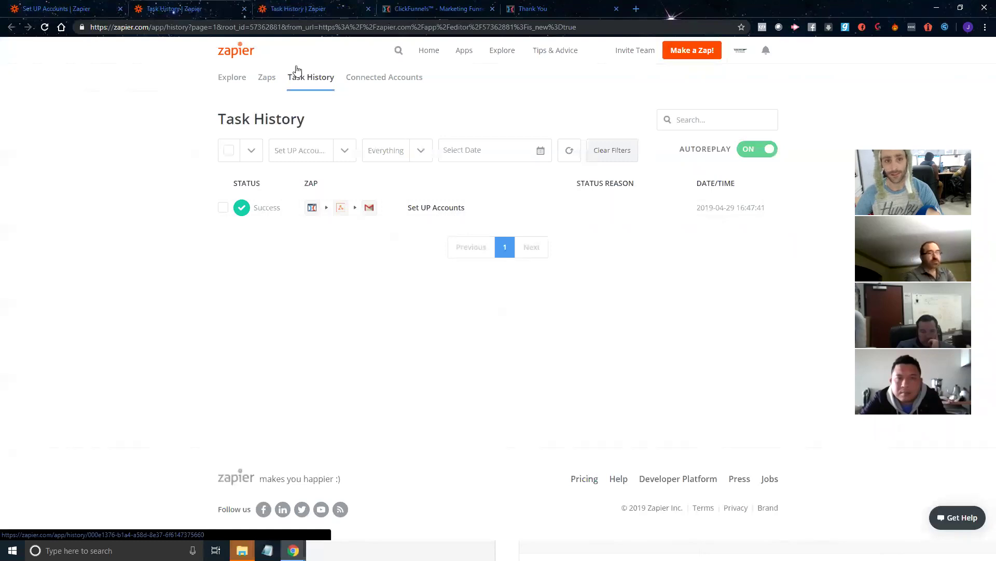
key("alt+Tab")
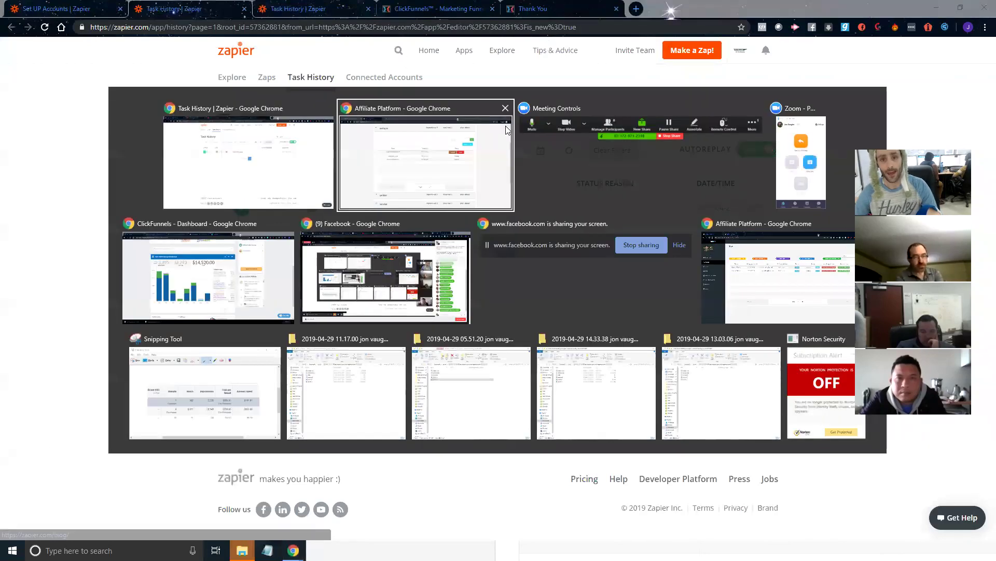
double_click(620, 201)
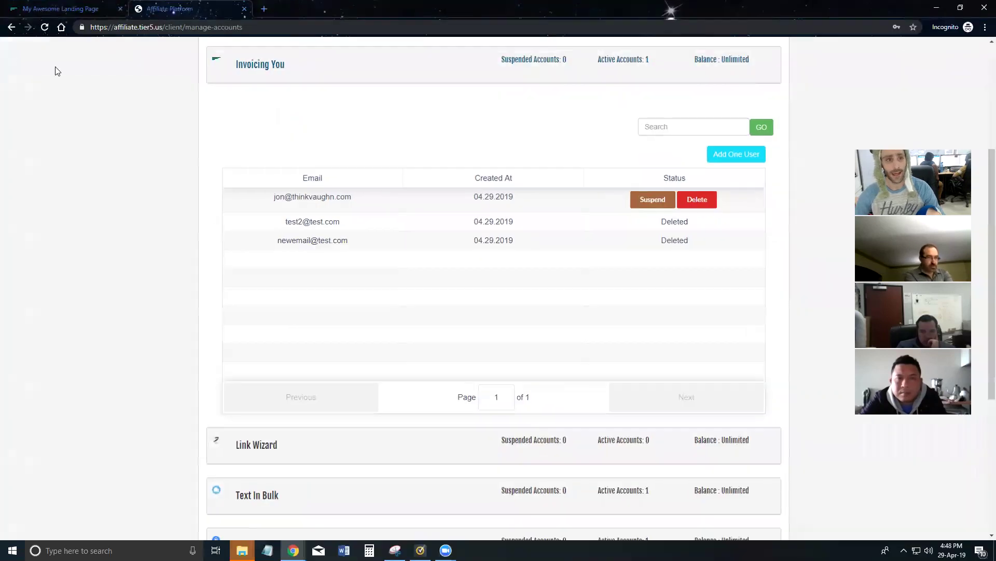
Step: Reload the accounts page and find the new test user under Invoicing You
left_click(44, 30)
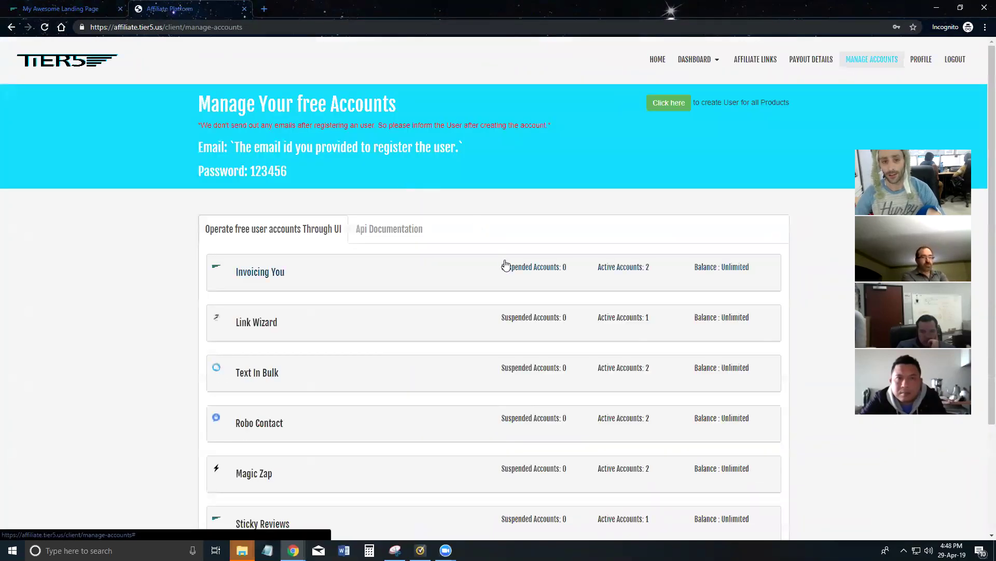
left_click(505, 264)
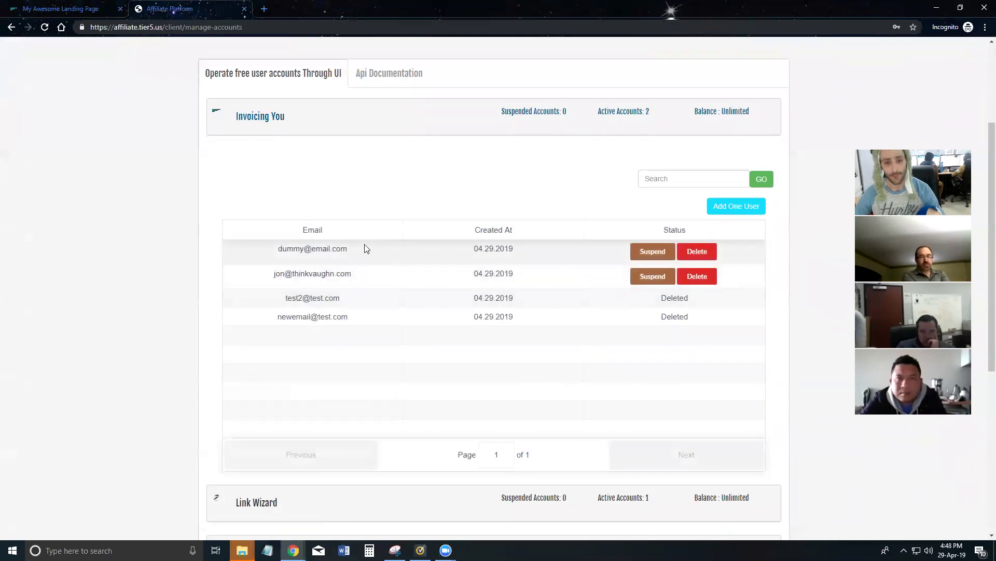
triple_click(301, 252)
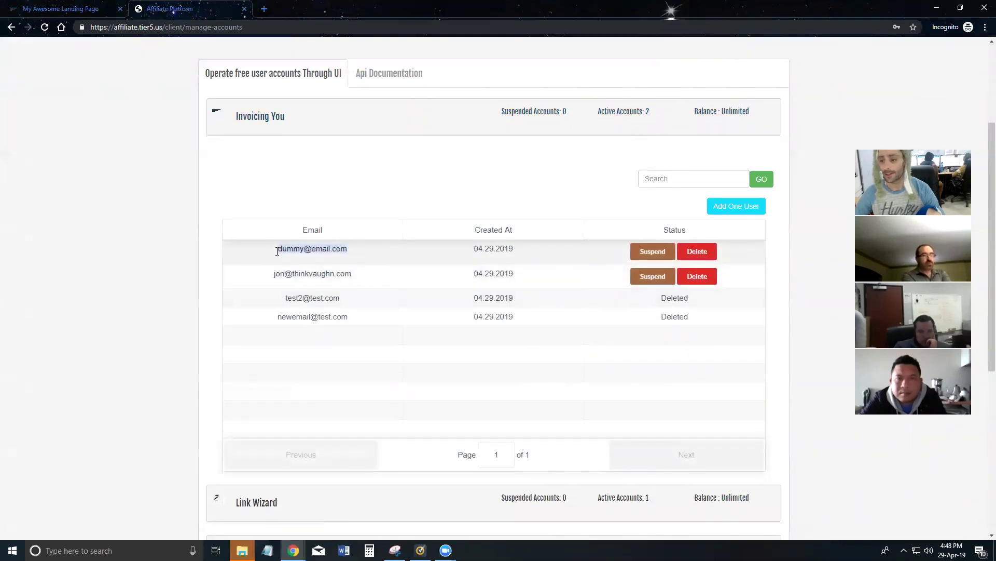
left_click(323, 252)
left_click_drag(350, 251, 271, 256)
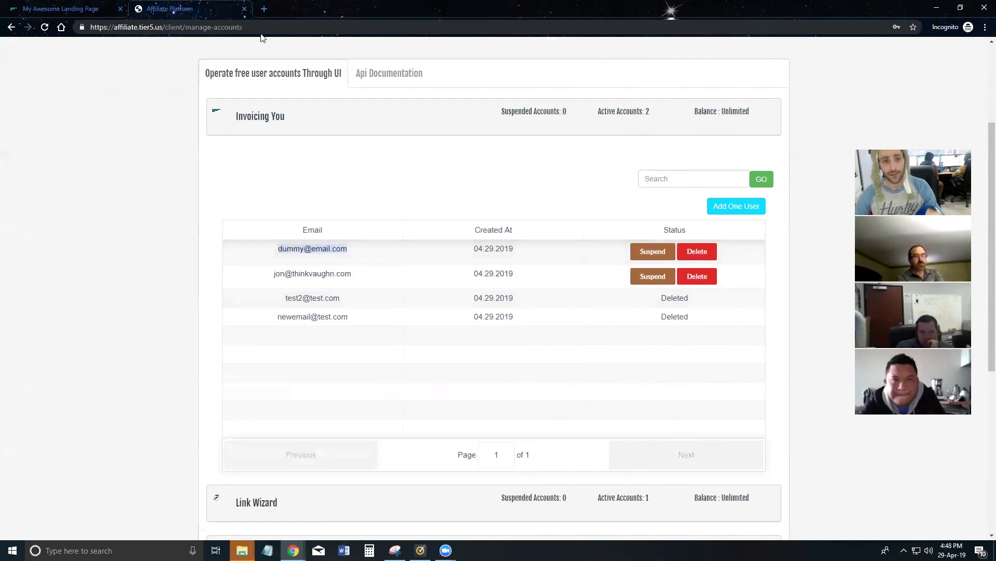
left_click(264, 9)
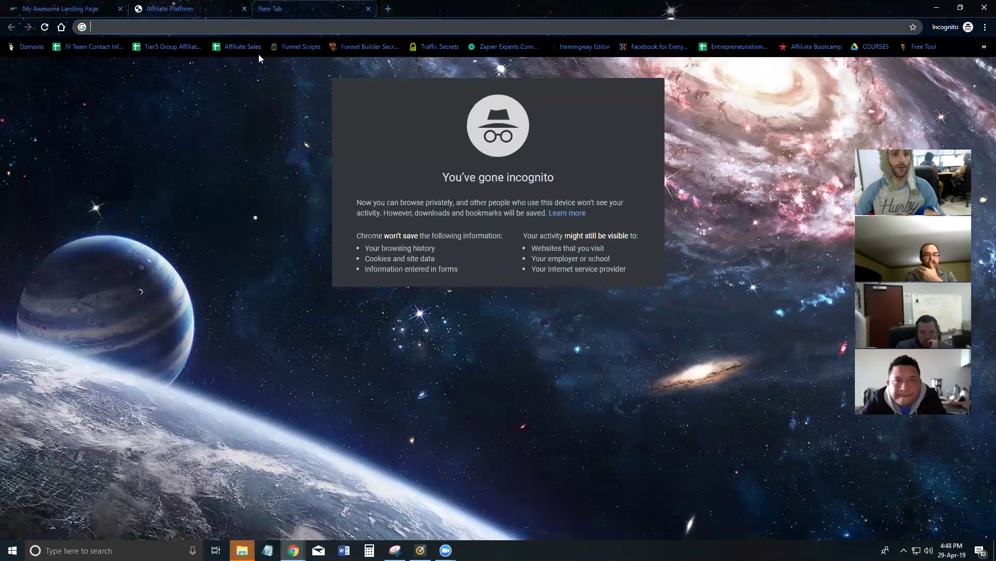
type("www.domainleads.io")
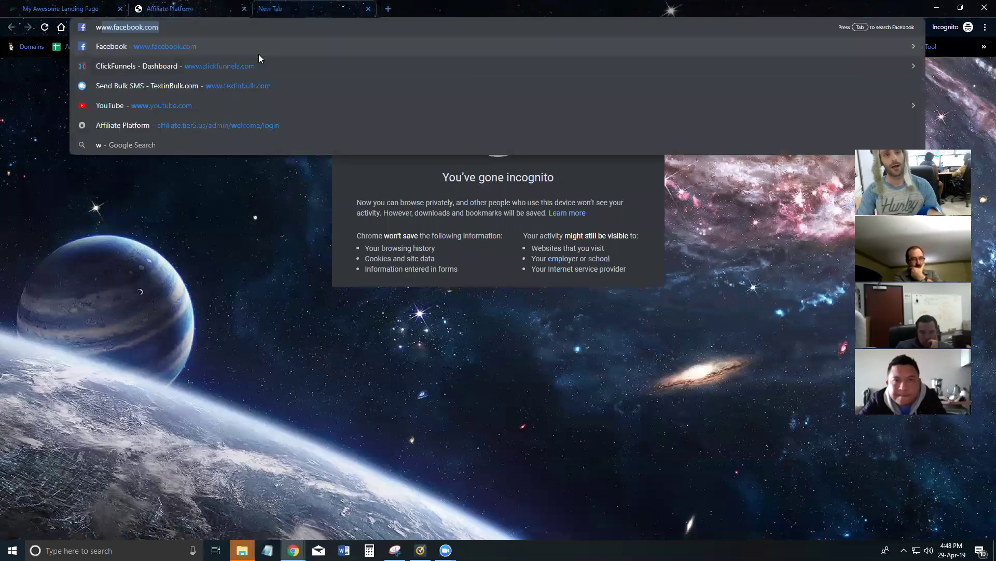
key("Return")
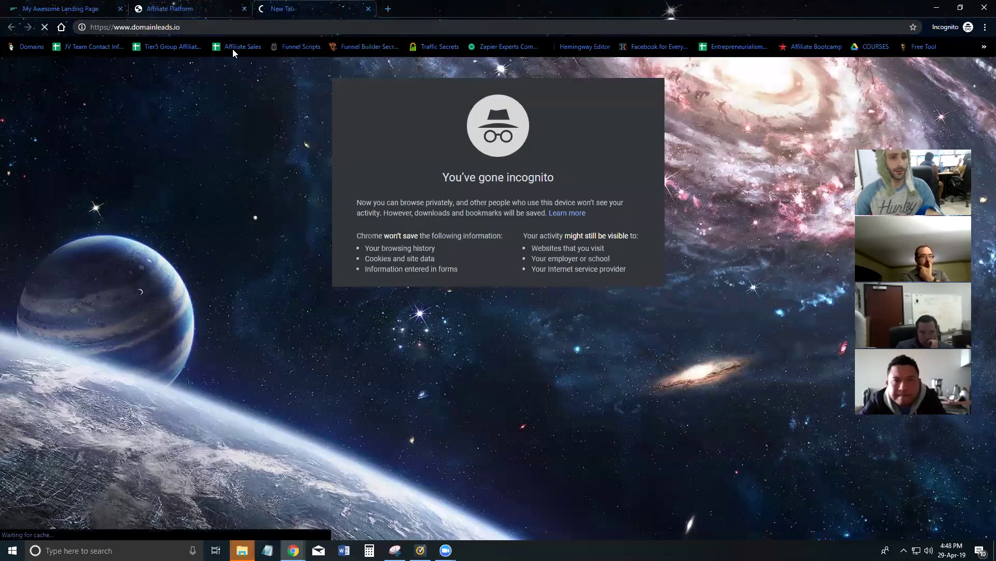
left_click(154, 8)
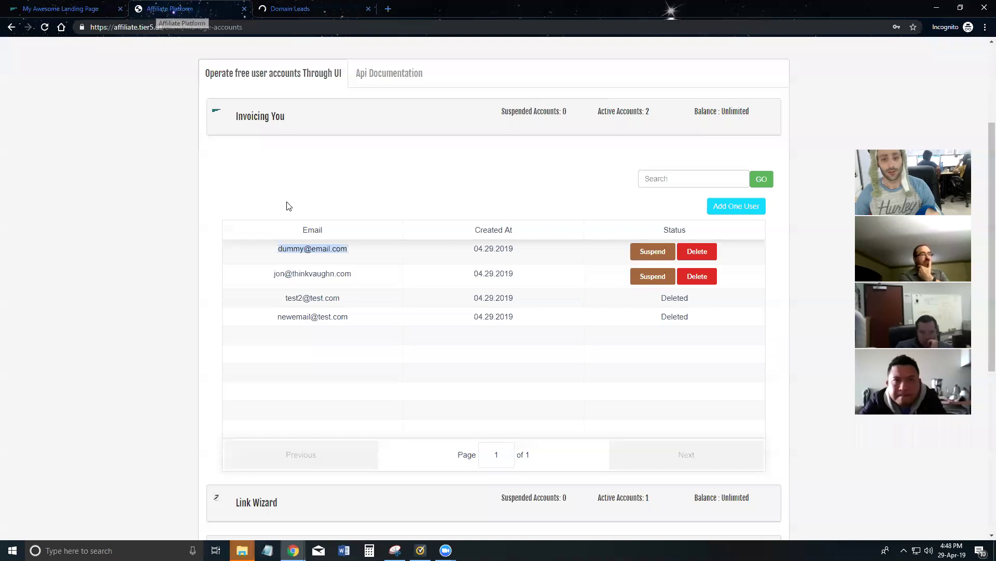
scroll(285, 233, "down", 6)
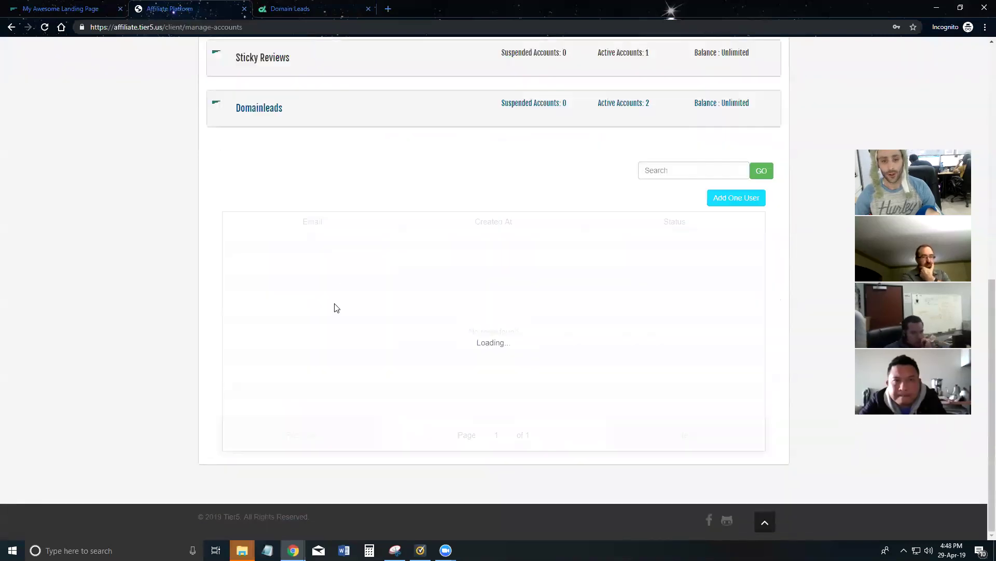
left_click_drag(276, 227, 347, 228)
key("ctrl+c")
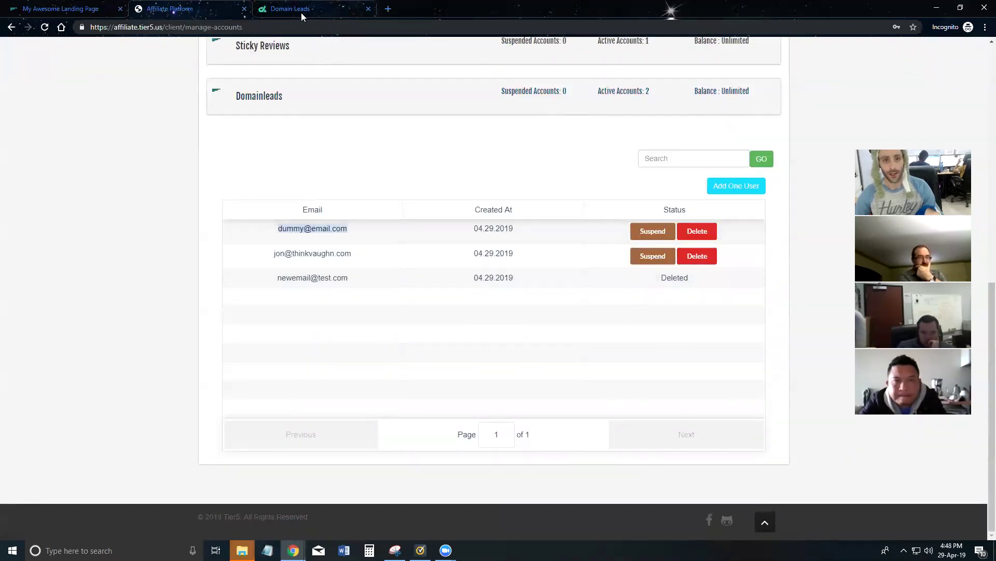
left_click(306, 8)
Step: Log in to Domain Leads with the test account's email and password, then return to the affiliate platform
left_click(876, 56)
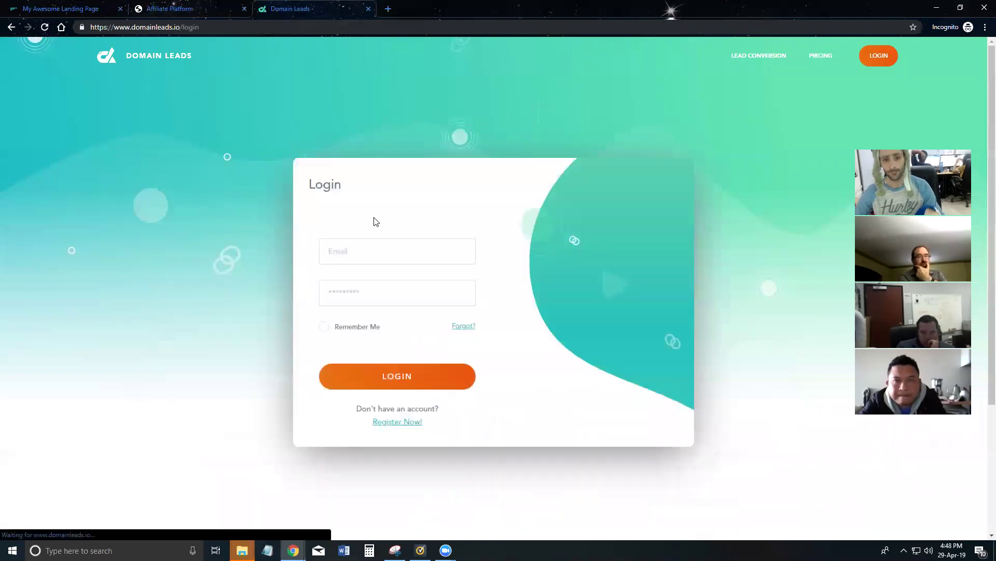
left_click(369, 251)
key("ctrl+v")
left_click(371, 283)
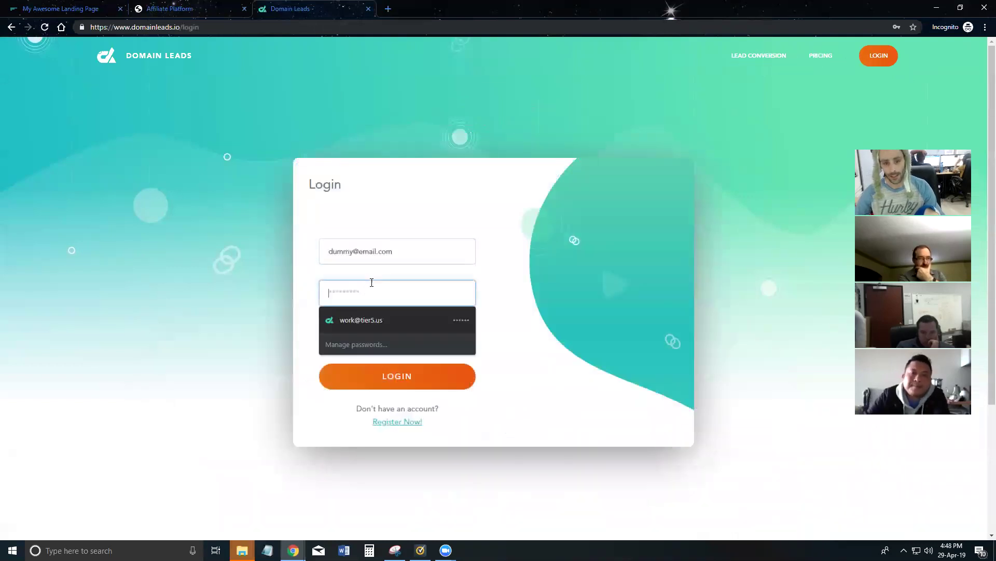
type("***")
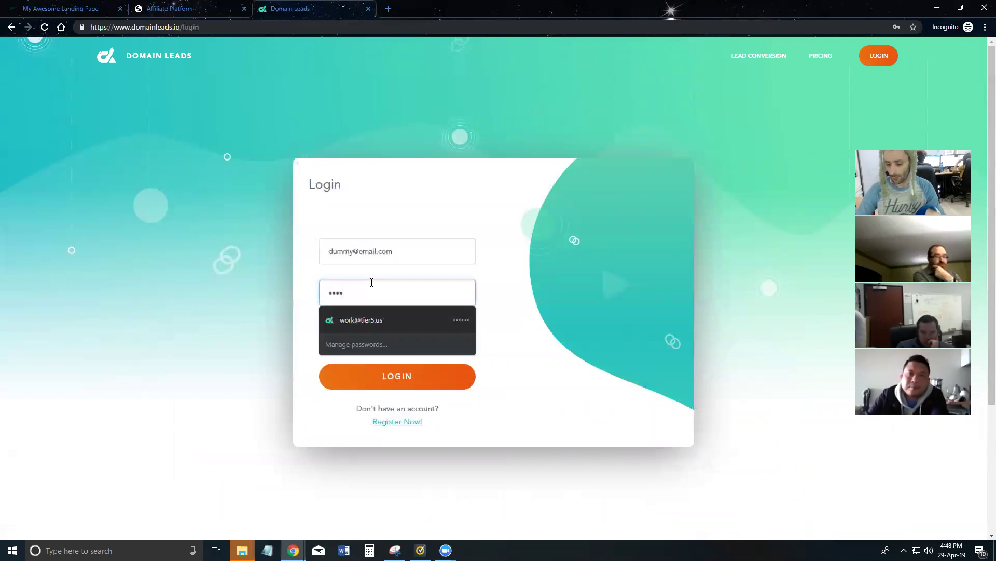
left_click(419, 386)
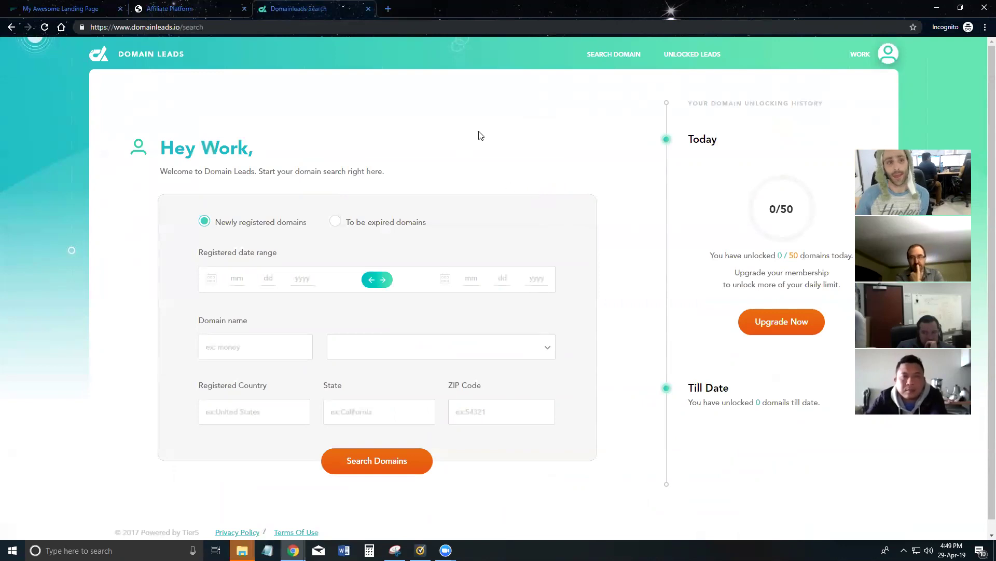
left_click(161, 9)
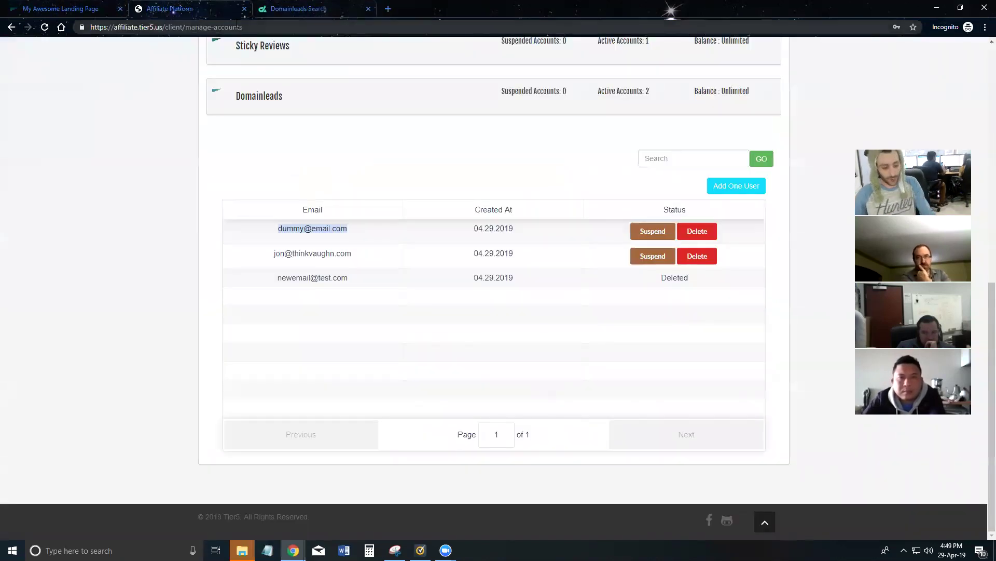
Step: Confirm the successful 16:47:41 Set UP Accounts run and check the Thank You and Optin pages
key("alt+Tab")
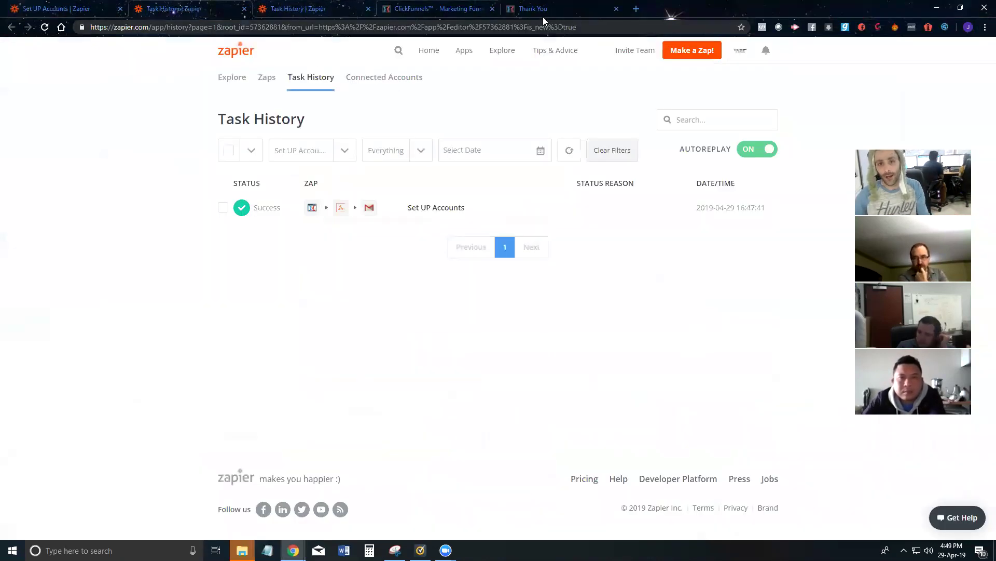
left_click(534, 9)
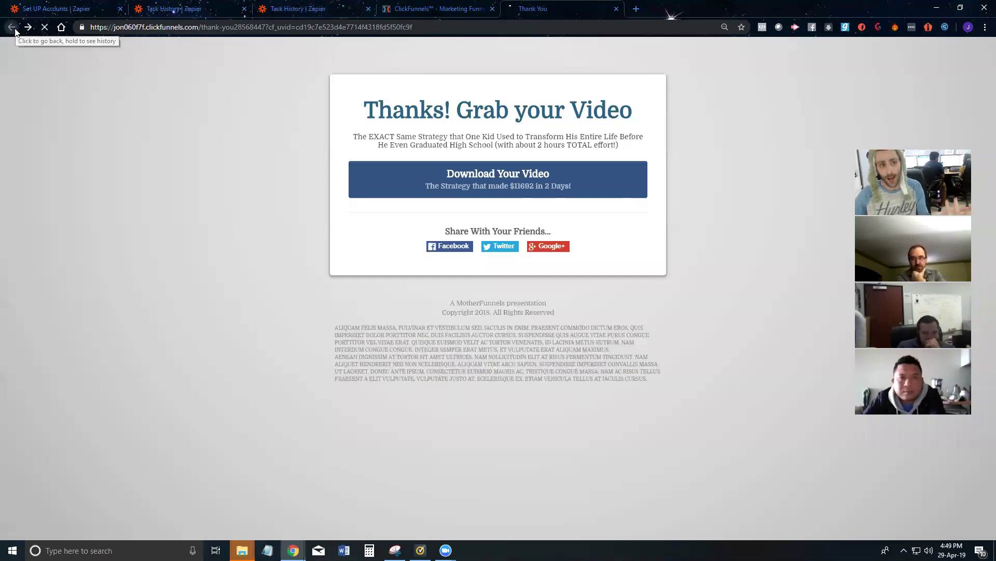
left_click(11, 30)
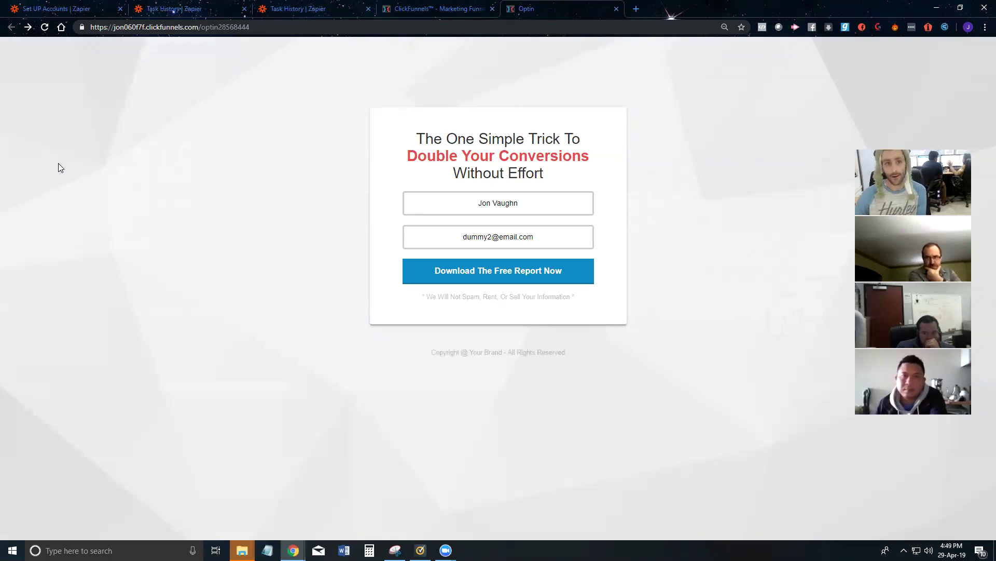
left_click(171, 10)
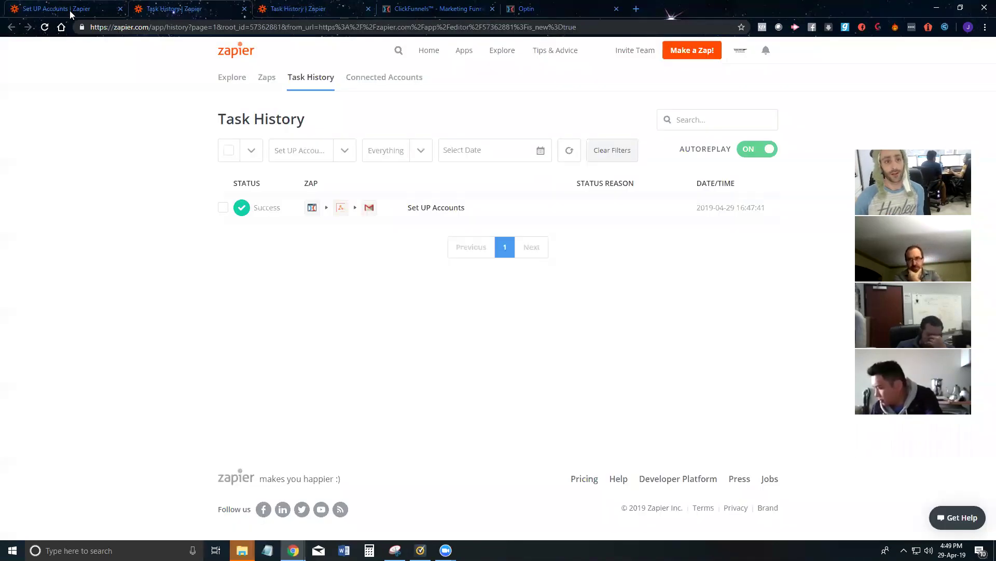
left_click(72, 9)
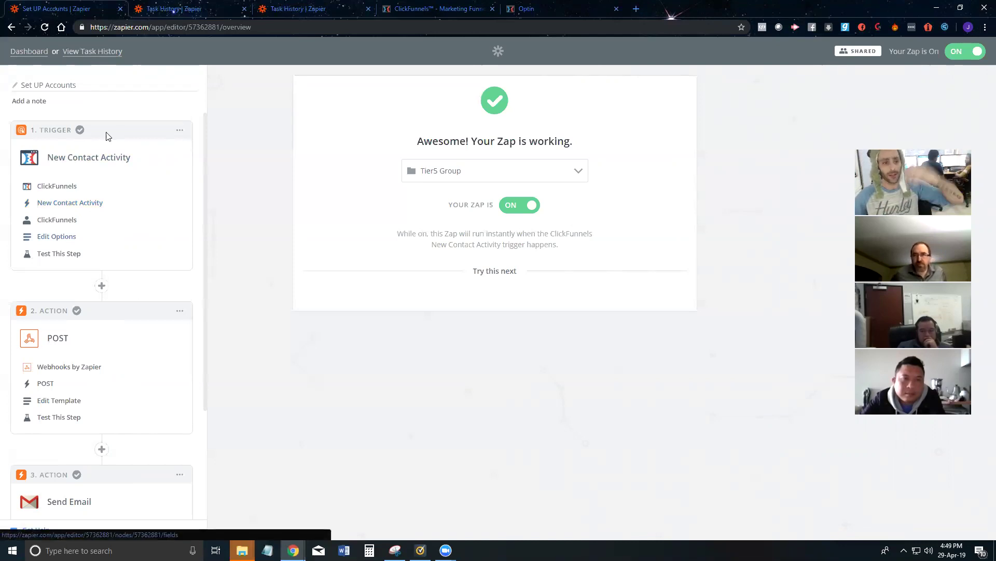
Step: Reopen the Webhooks by Zapier step at its action choice, keeping POST selected
scroll(78, 259, "down", 3)
left_click(93, 230)
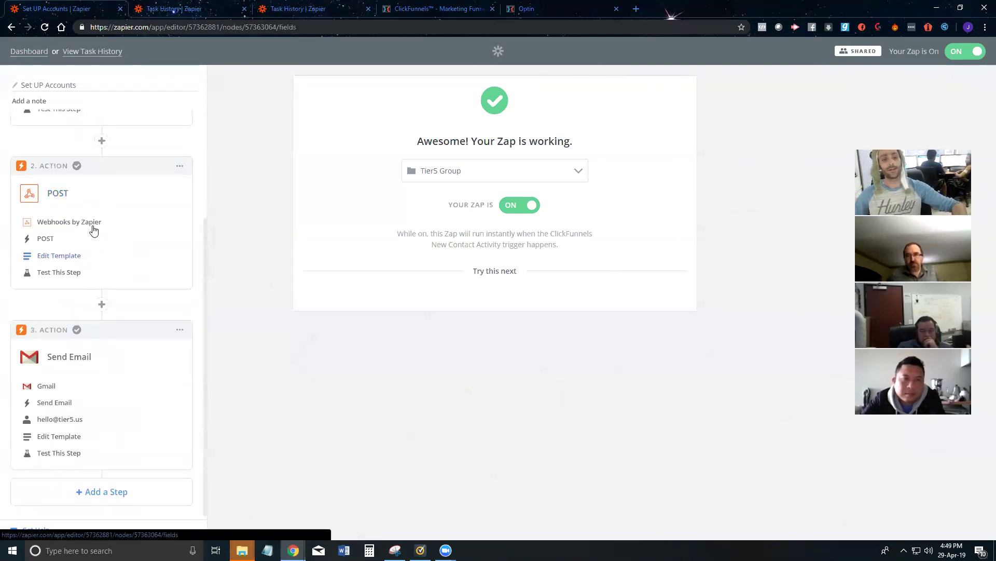
scroll(351, 260, "down", 2)
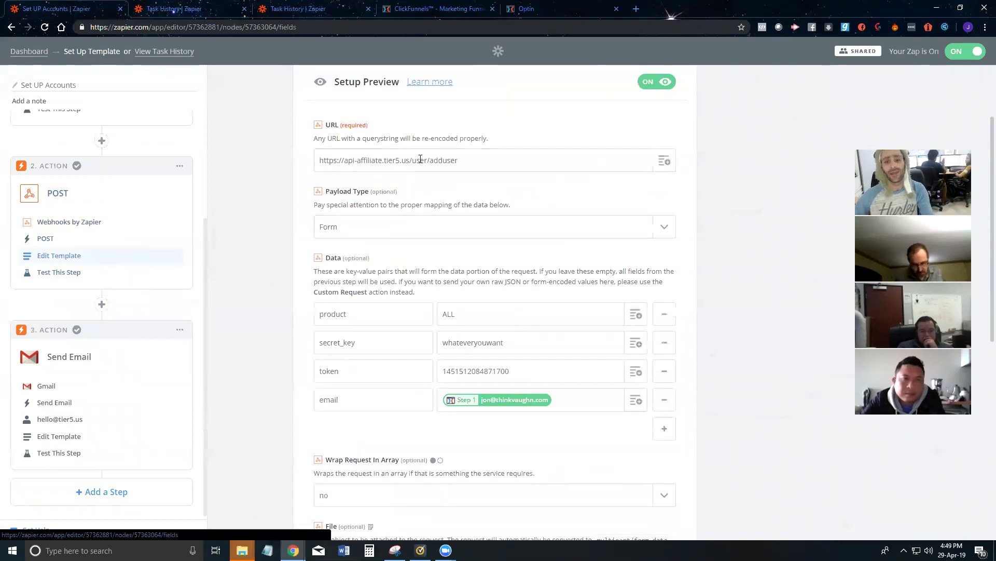
scroll(426, 164, "down", 1)
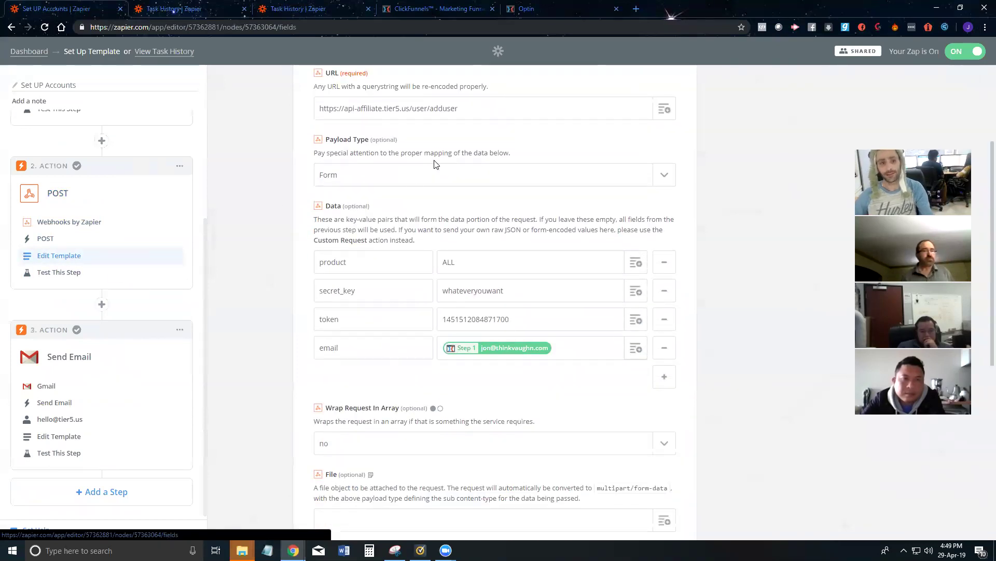
scroll(188, 247, "up", 1)
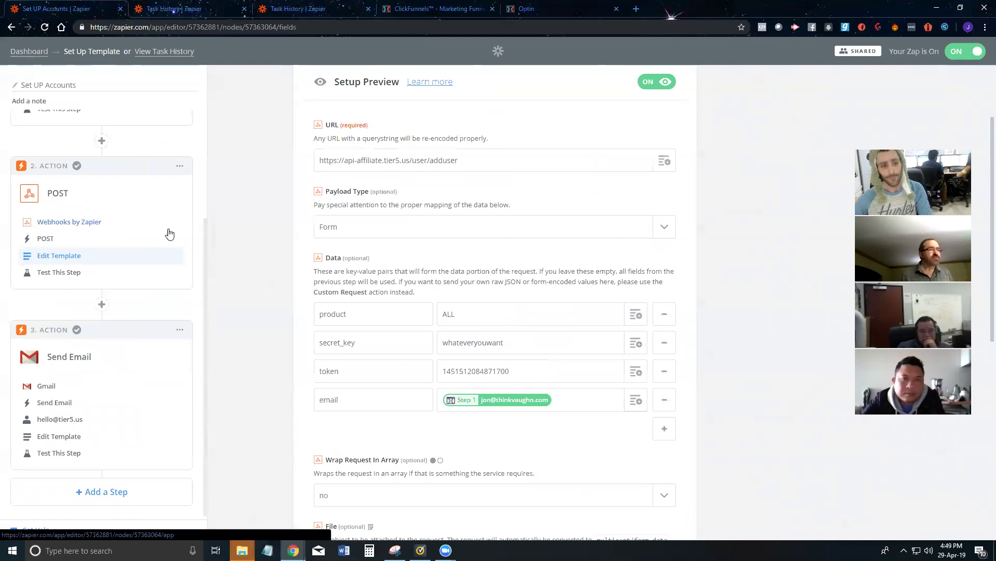
left_click(169, 233)
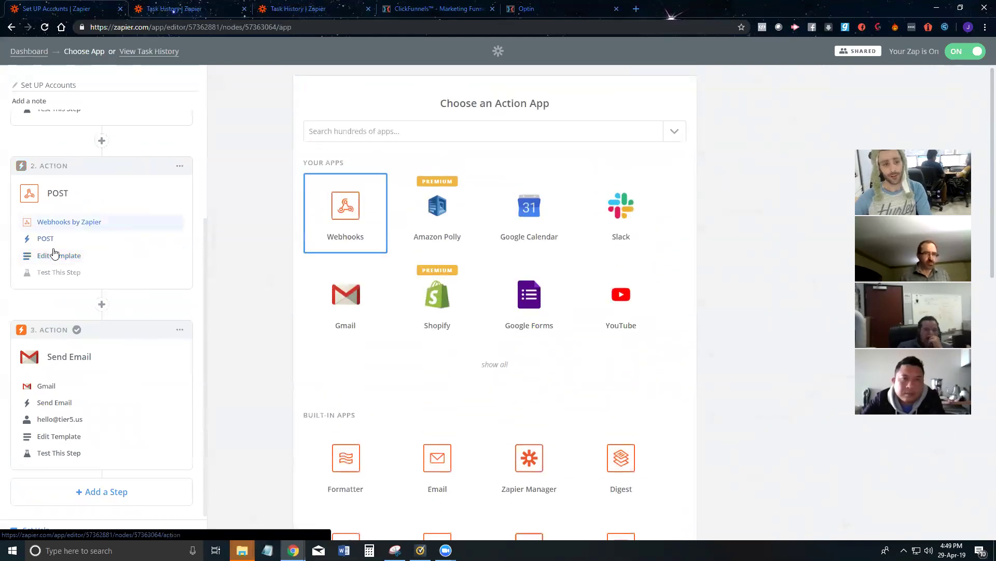
left_click(51, 244)
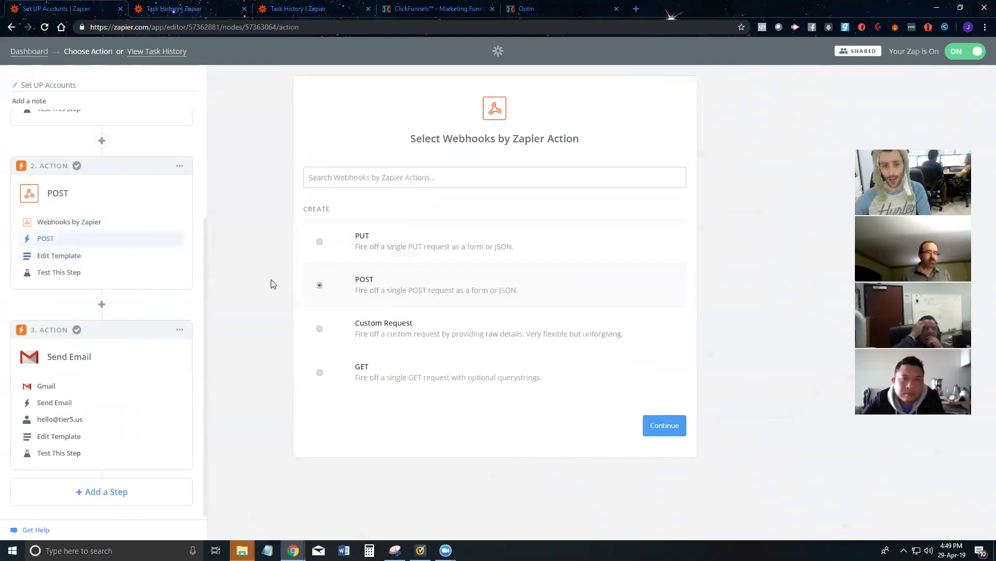
Step: Compare the Tier5 Add User API endpoint URL with the Zapier webhook URL
left_click(120, 264)
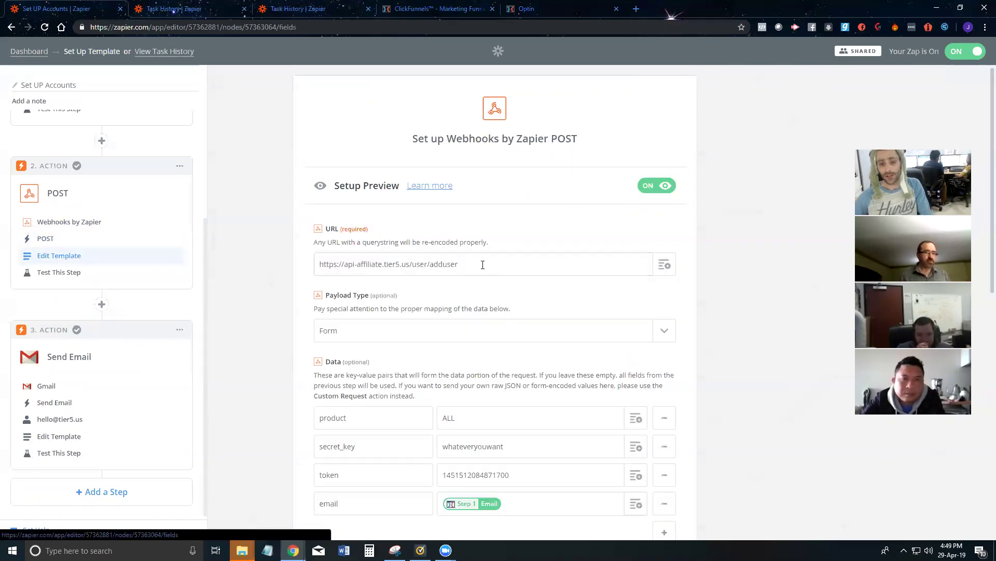
key("alt+Tab")
scroll(373, 157, "up", 9)
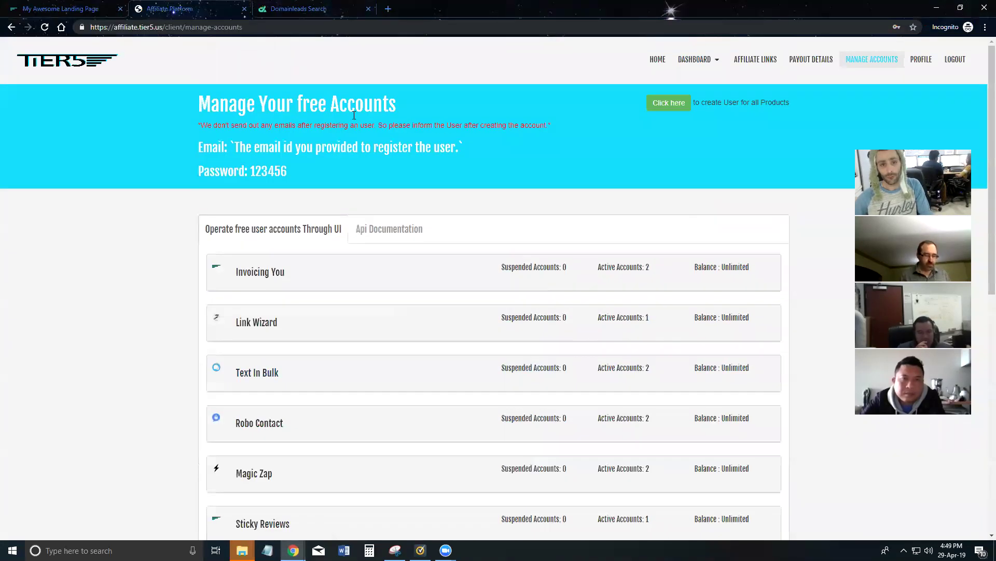
left_click(381, 234)
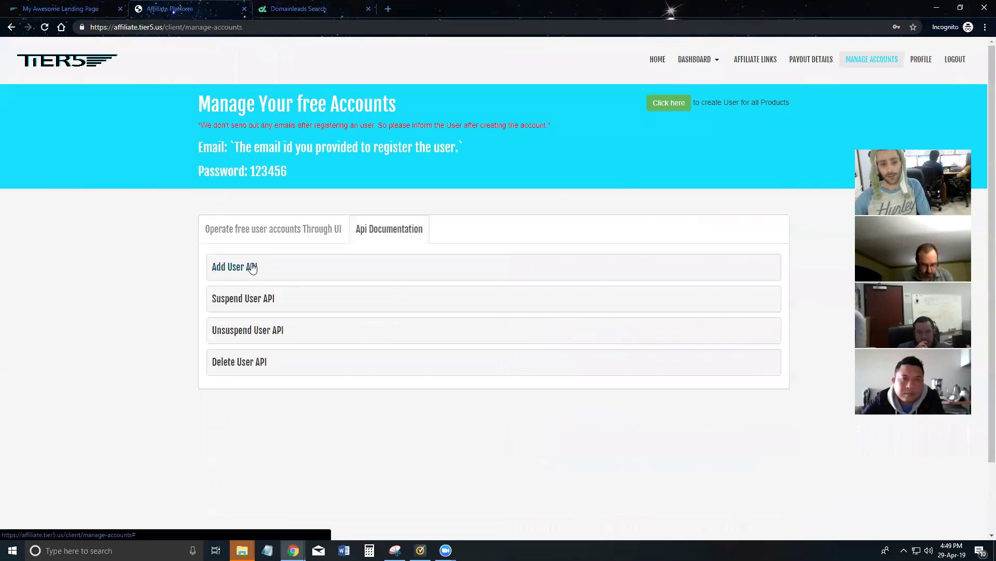
left_click(252, 266)
scroll(333, 264, "down", 2)
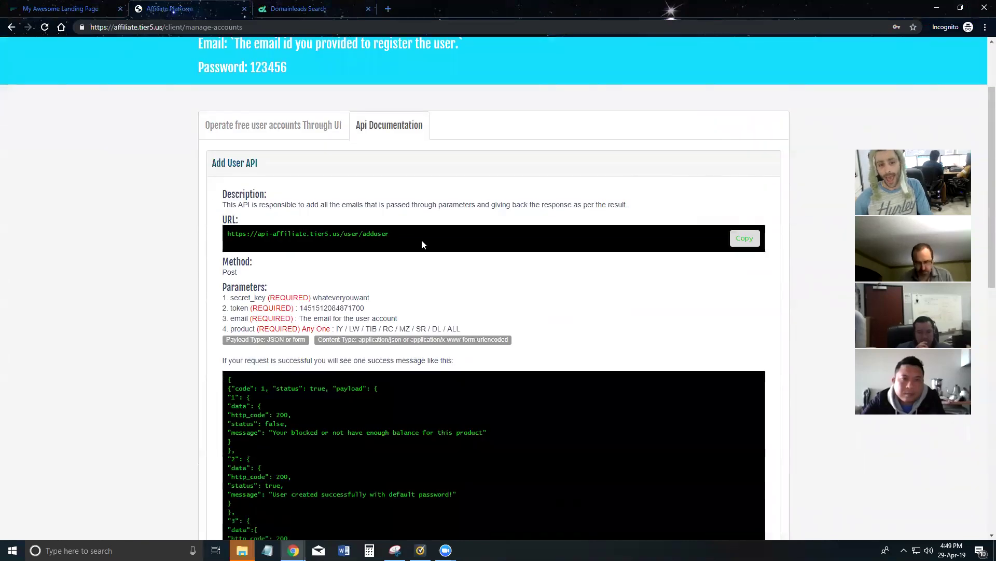
left_click_drag(423, 244, 225, 245)
key("alt+Tab")
left_click_drag(489, 259, 285, 272)
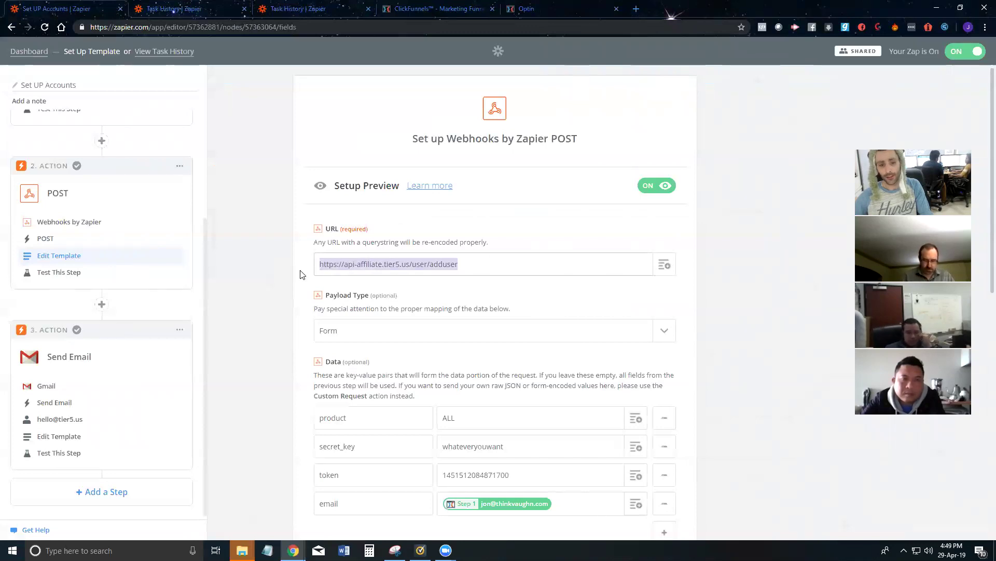
key("alt+Tab")
Step: Check the documented parameters secret_key, token, email and product (ALL) against the webhook data
scroll(270, 259, "down", 1)
left_click_drag(478, 280, 224, 244)
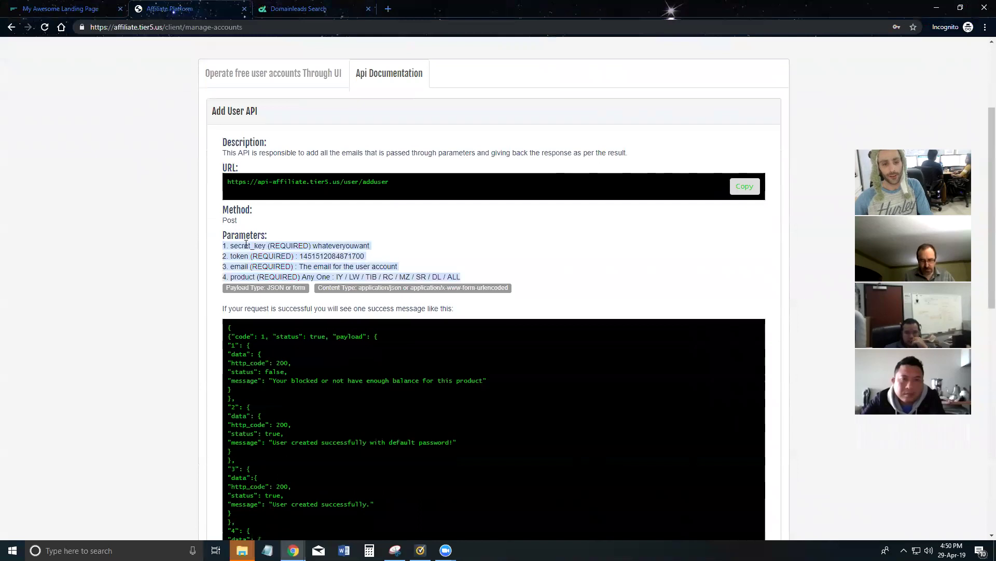
left_click(266, 244)
double_click(255, 245)
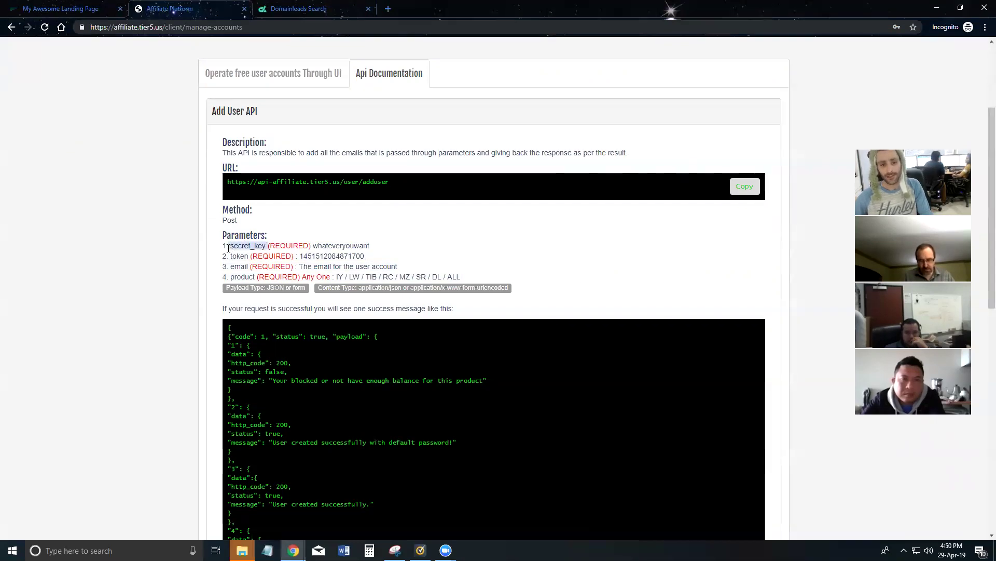
double_click(339, 246)
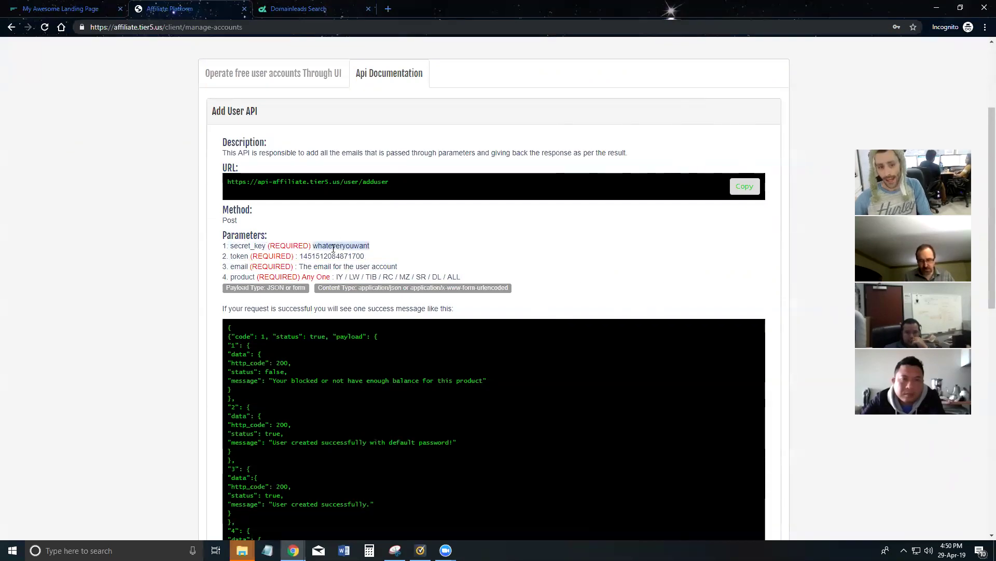
double_click(240, 256)
double_click(240, 267)
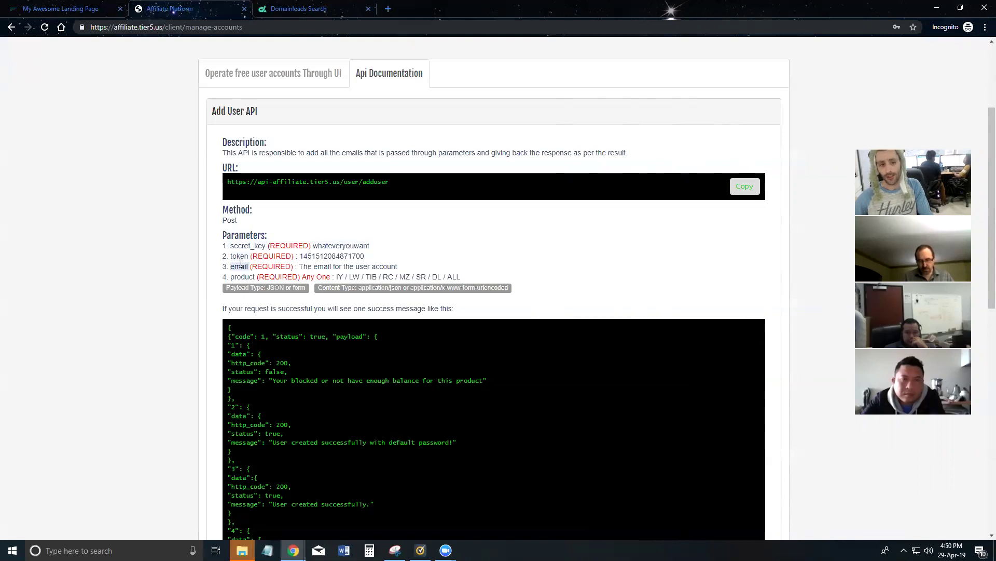
double_click(239, 277)
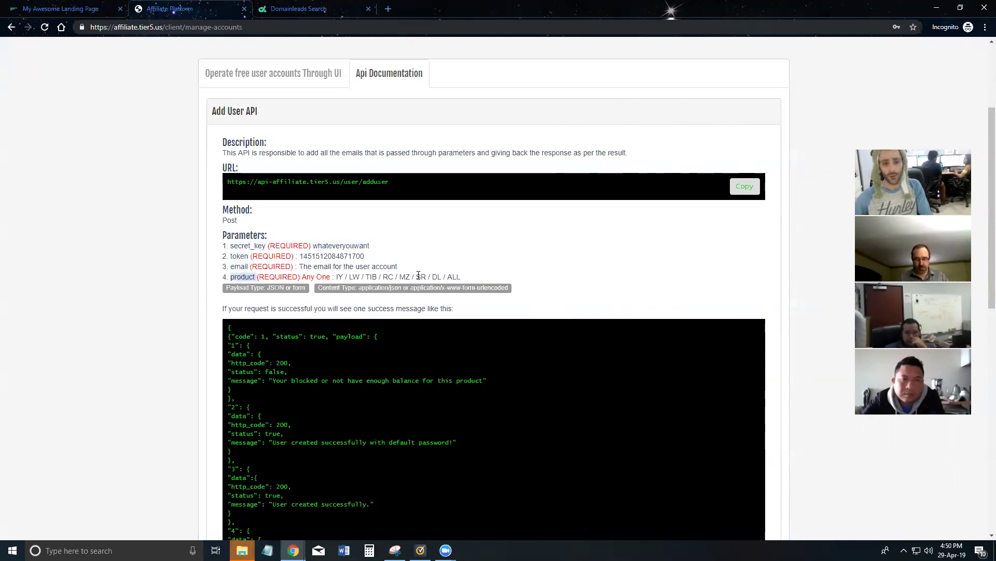
double_click(454, 277)
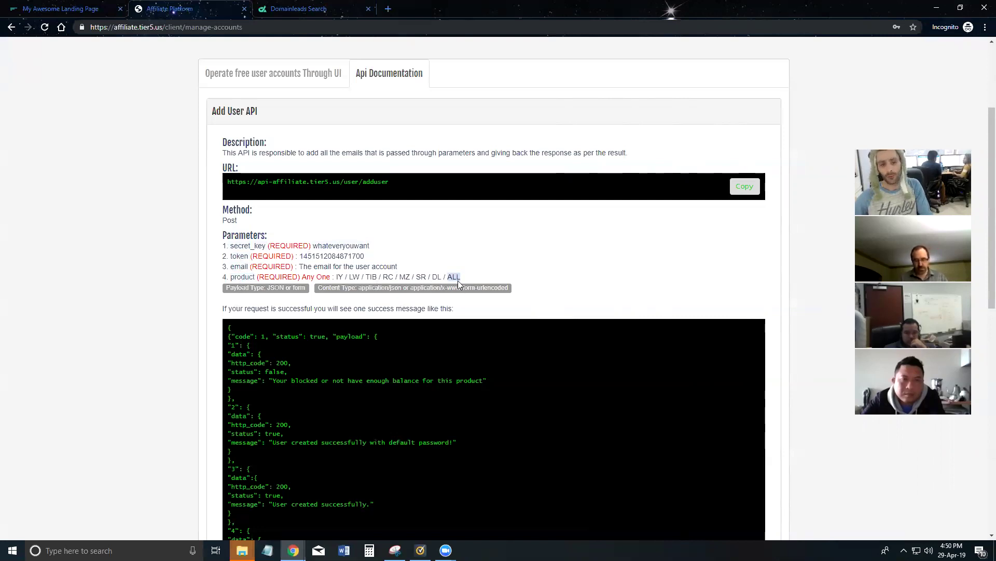
key("alt+Tab")
scroll(377, 311, "down", 3)
Step: Review the webhook's secret_key data field and return to the POST step's field setup
left_click(371, 299)
scroll(412, 300, "down", 4)
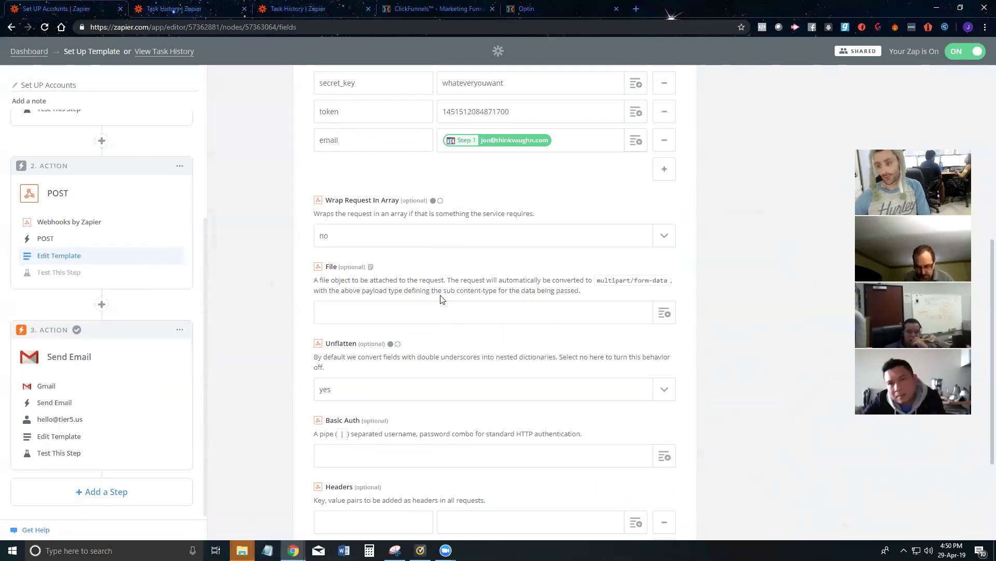
scroll(407, 294, "up", 5)
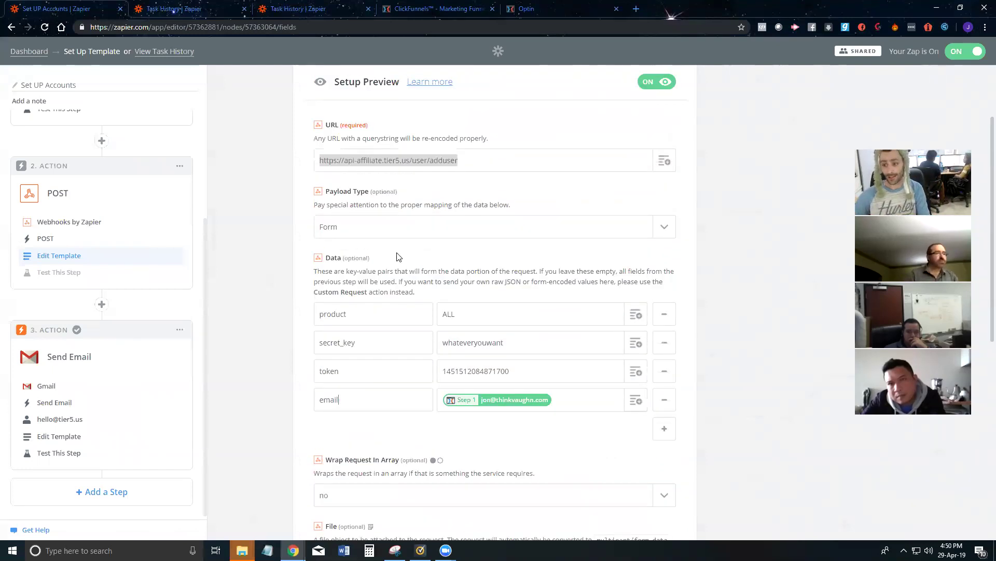
left_click(76, 222)
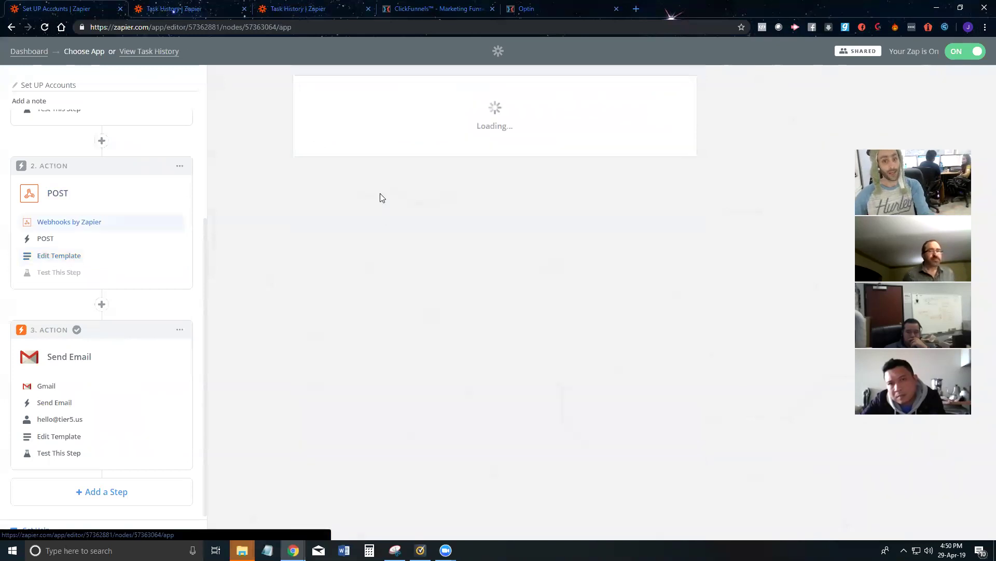
left_click(51, 240)
left_click(64, 258)
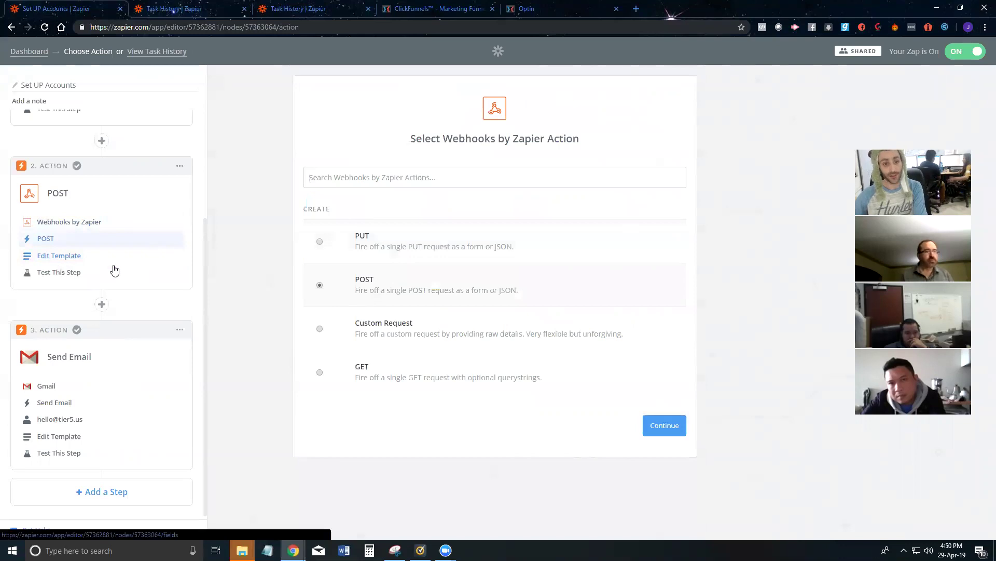
Step: Replace the webhook URL with the add-user endpoint copied from the Tier5 API docs
triple_click(356, 264)
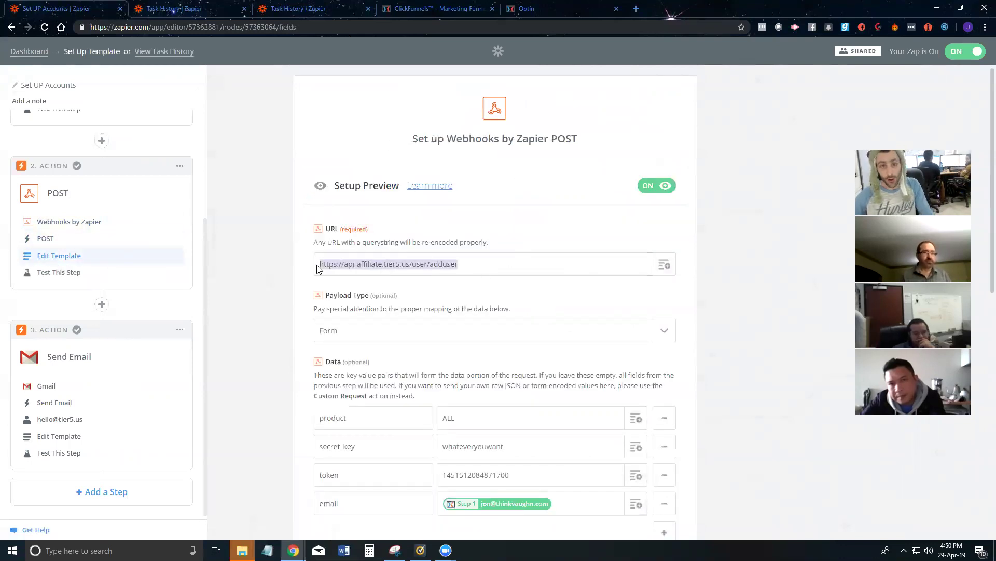
key("alt+Tab")
triple_click(367, 198)
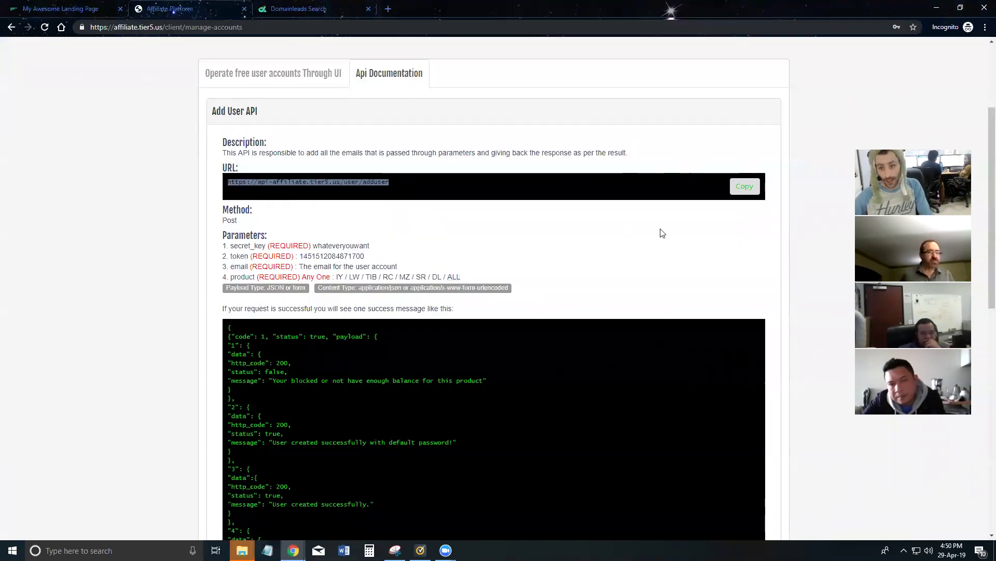
left_click(744, 188)
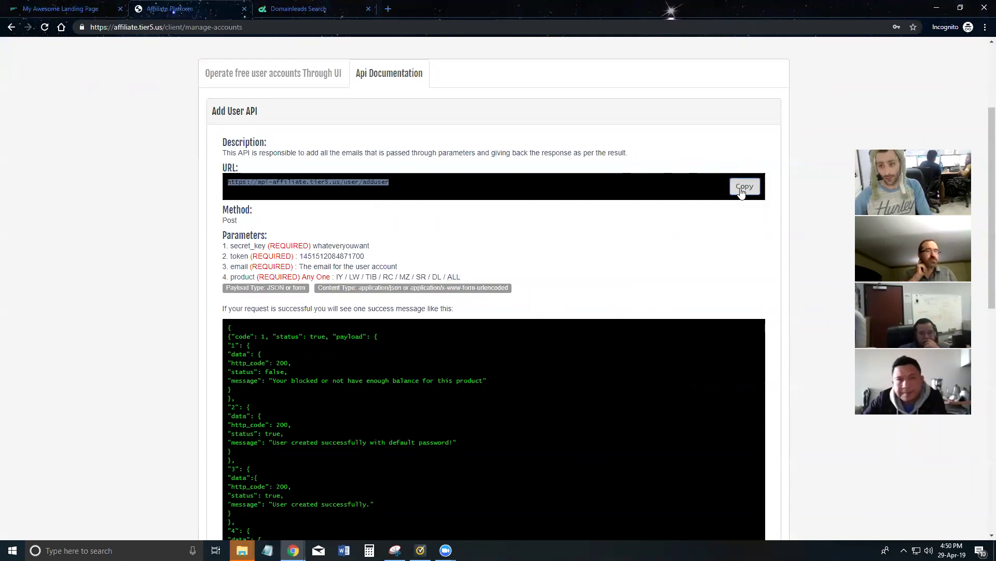
key("alt+Tab")
key("ctrl+v")
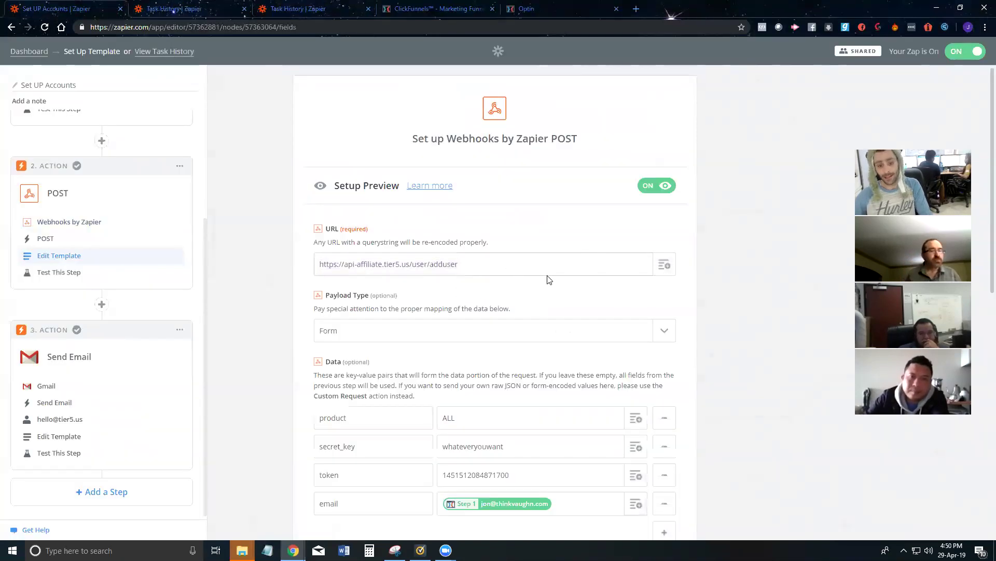
scroll(353, 320, "down", 2)
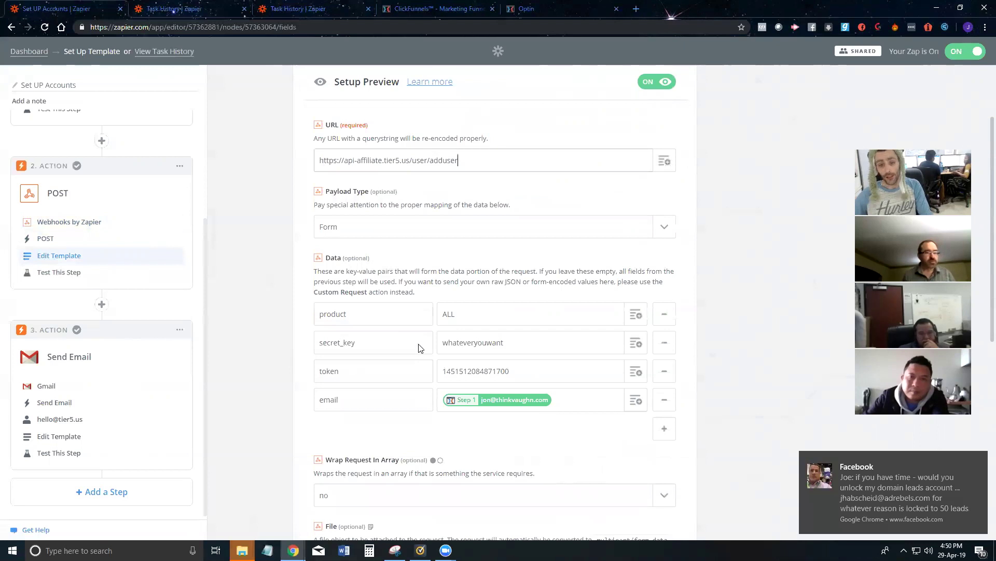
Step: Compare the documented secret_key and token values with the webhook's data fields
key("alt+Tab")
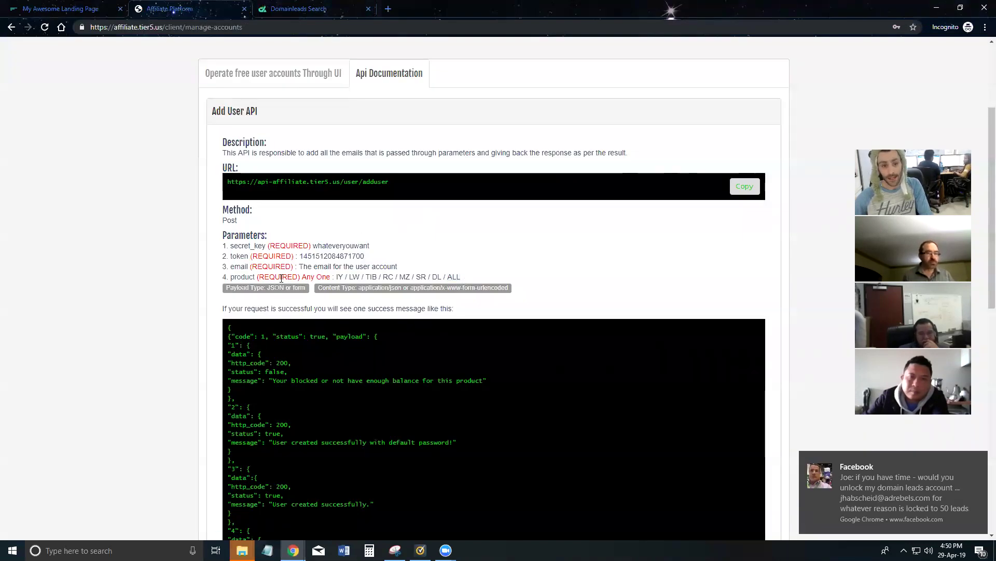
left_click_drag(257, 248, 264, 247)
left_click(238, 263)
double_click(341, 246)
double_click(332, 256)
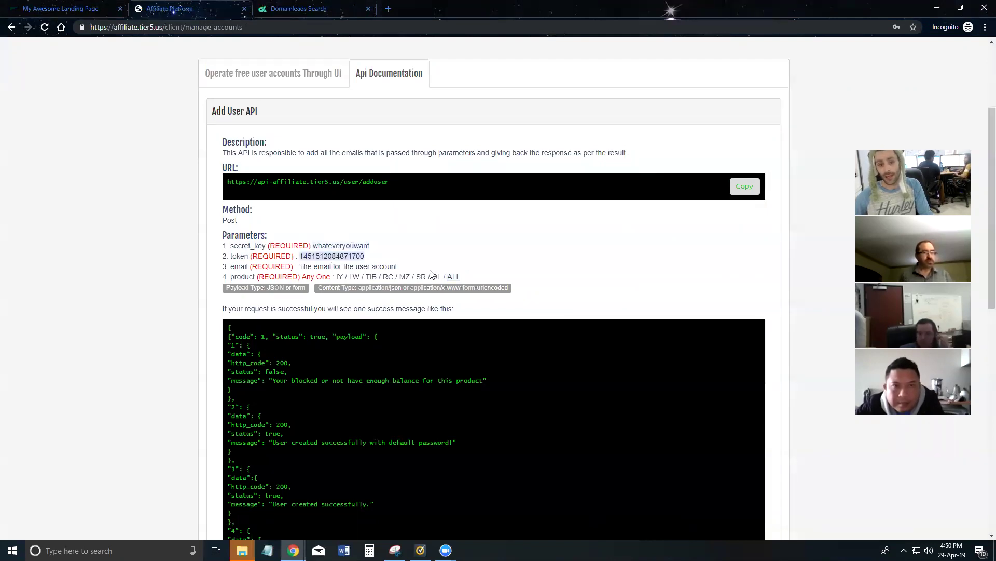
key("alt+Tab")
scroll(392, 321, "down", 10)
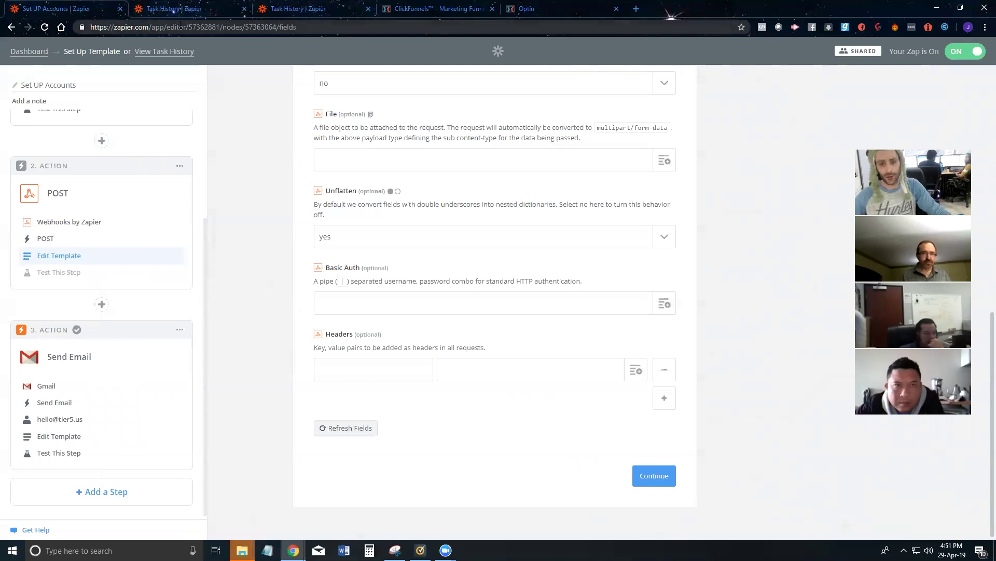
key("alt+Tab")
scroll(422, 186, "down", 10)
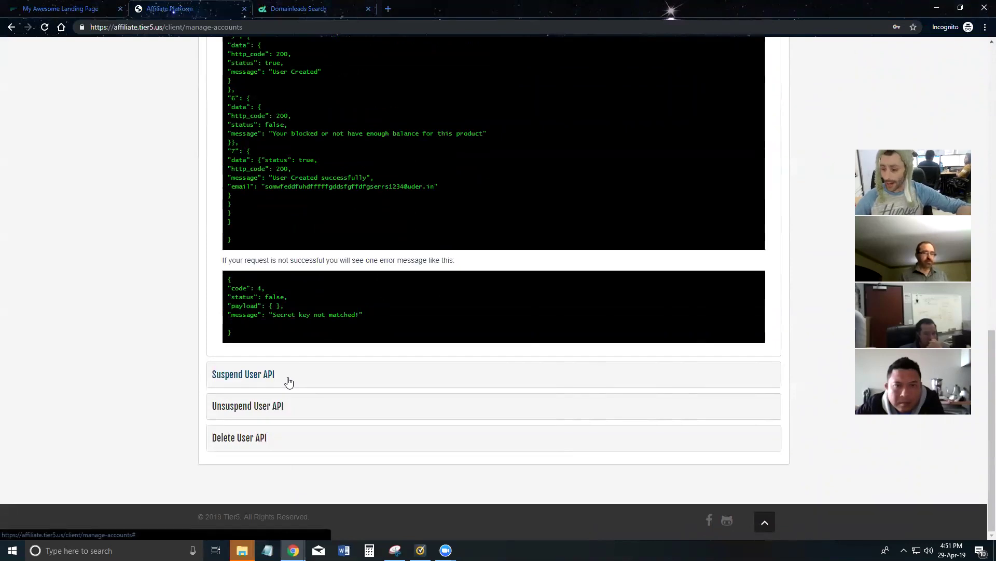
scroll(338, 350, "up", 10)
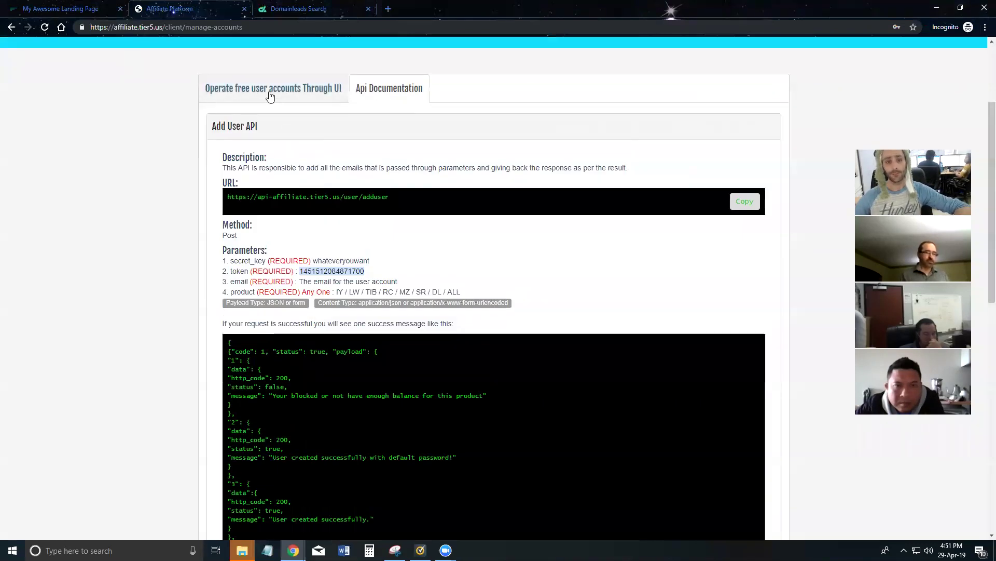
Step: Suspend and then reactivate the first Invoicing You user, leaving 2 active accounts
left_click(269, 95)
left_click(375, 122)
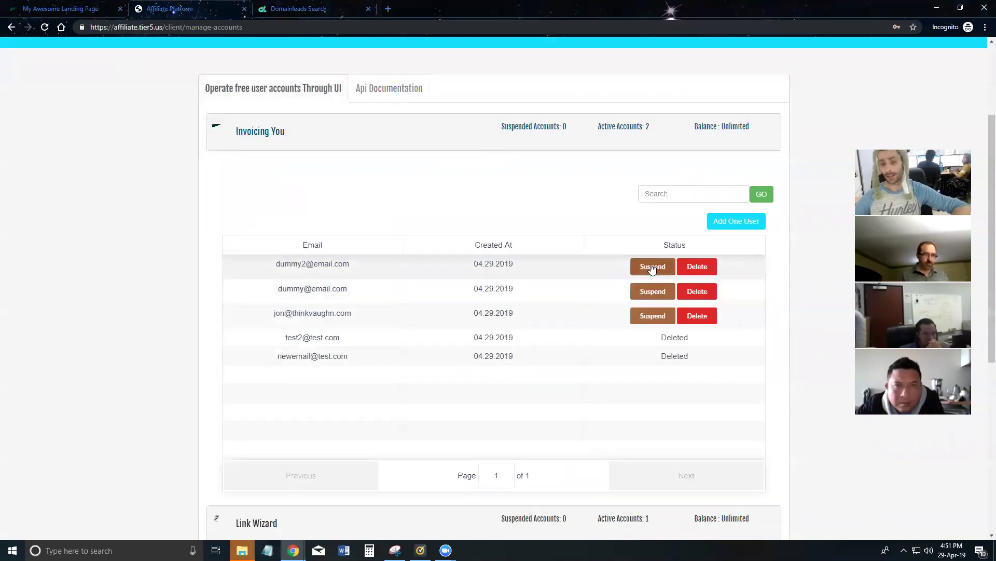
left_click(652, 267)
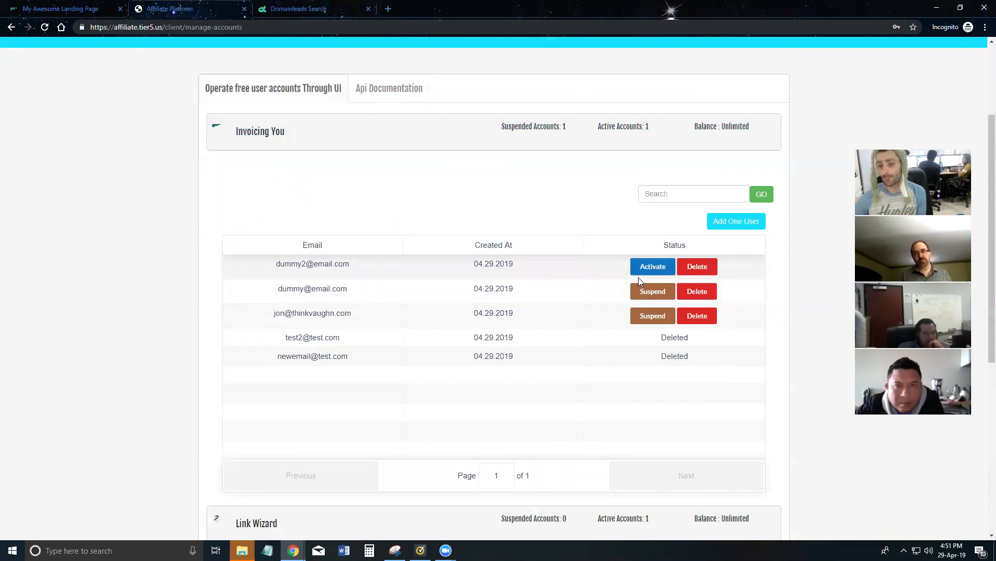
left_click(651, 267)
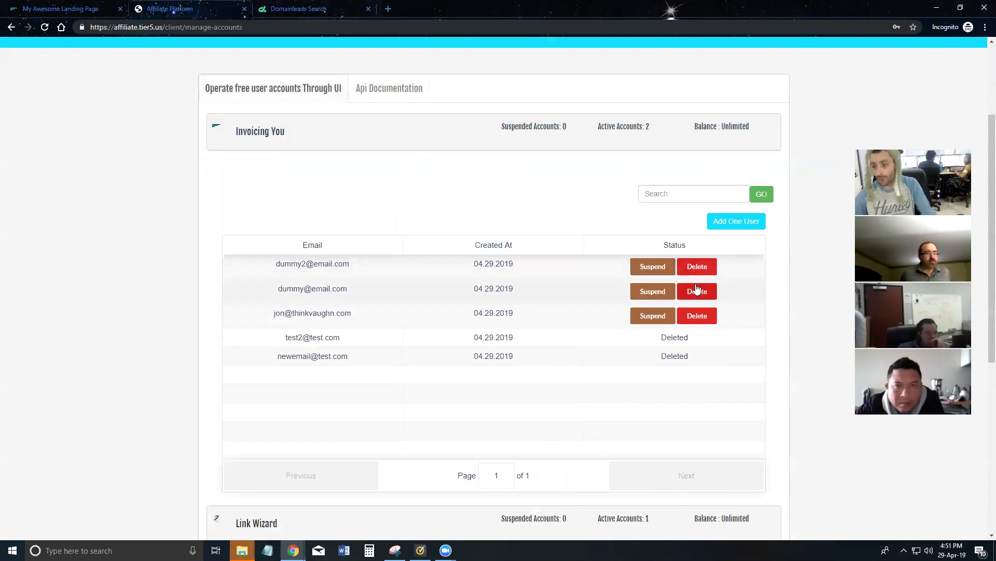
left_click(391, 98)
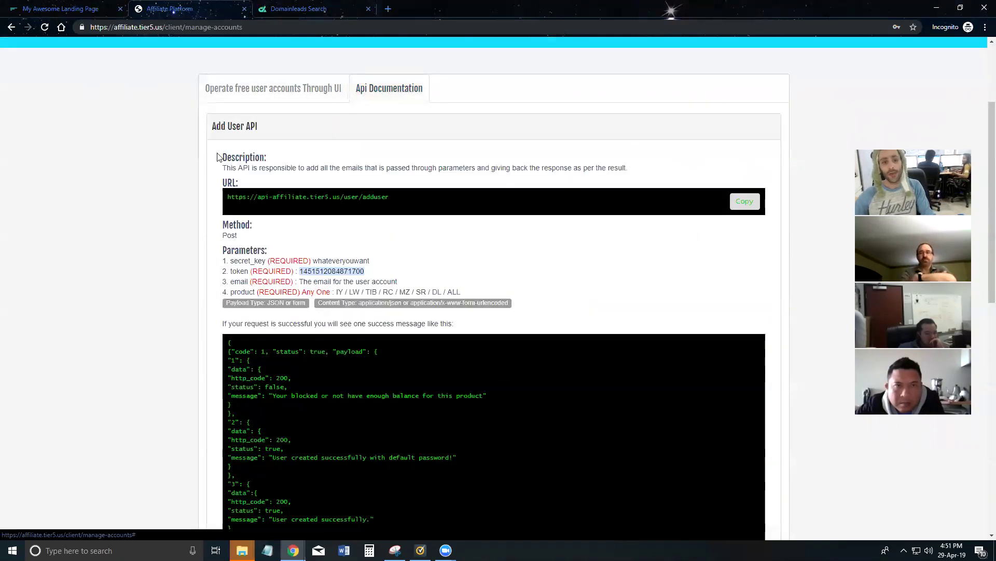
Step: Collapse the Add User API section and review the Suspend User API endpoint URL
left_click(249, 129)
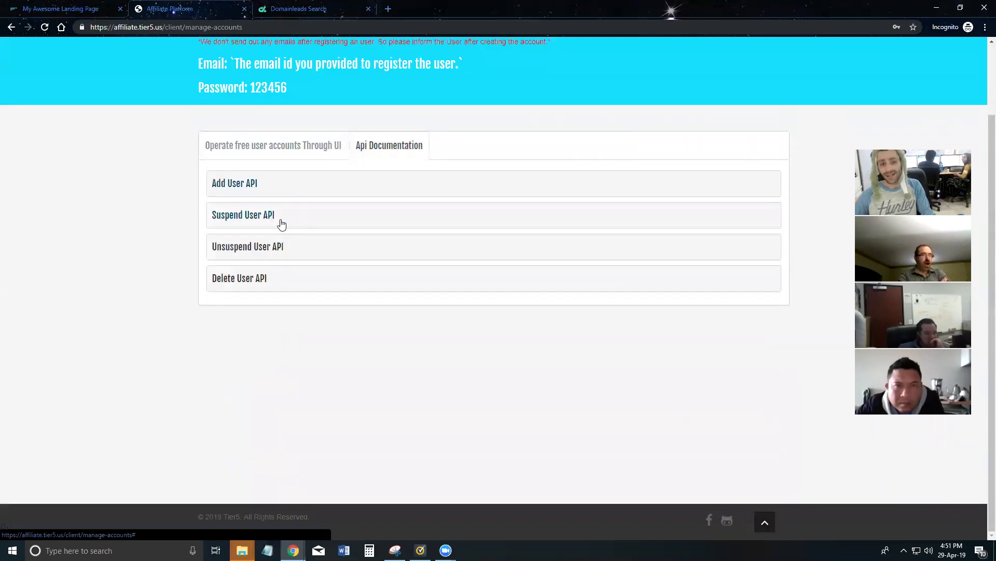
key("alt+Tab")
scroll(394, 182, "up", 8)
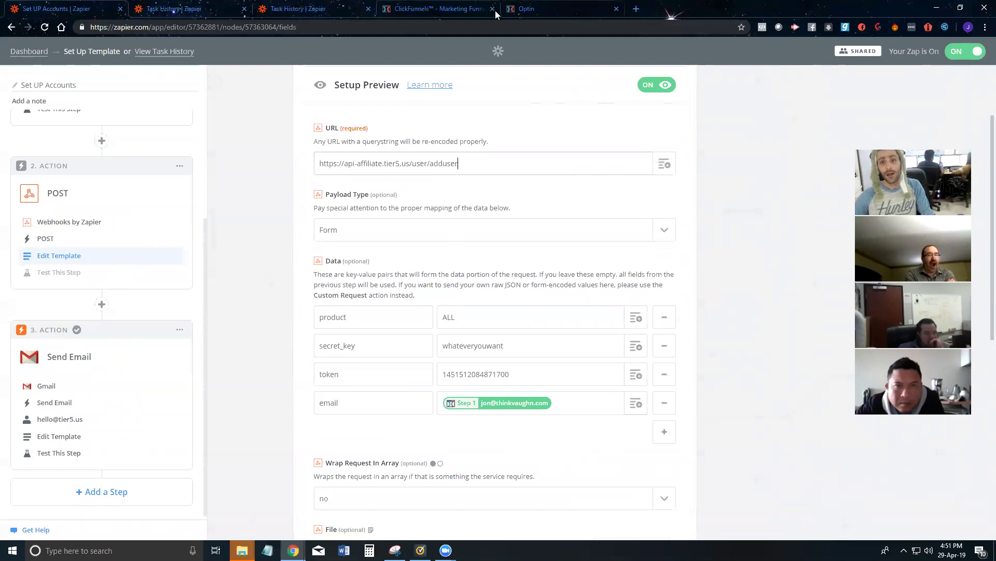
key("alt+Tab")
left_click(275, 218)
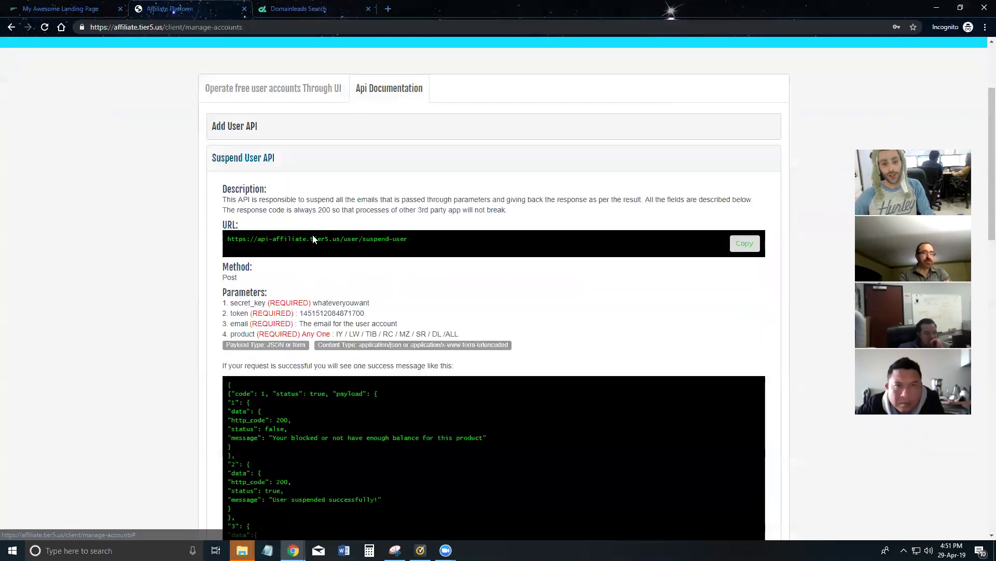
scroll(330, 159, "down", 2)
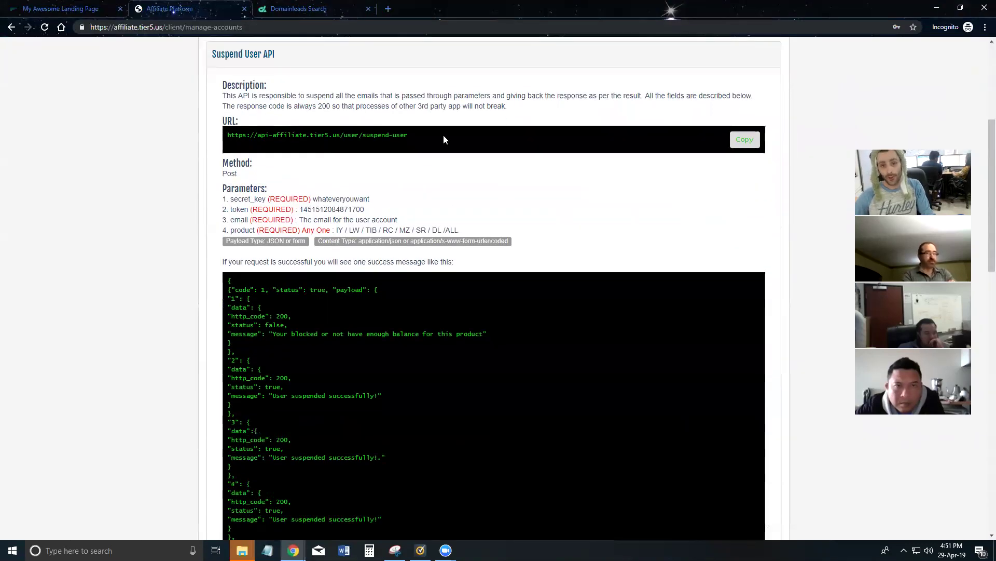
left_click_drag(443, 134, 224, 133)
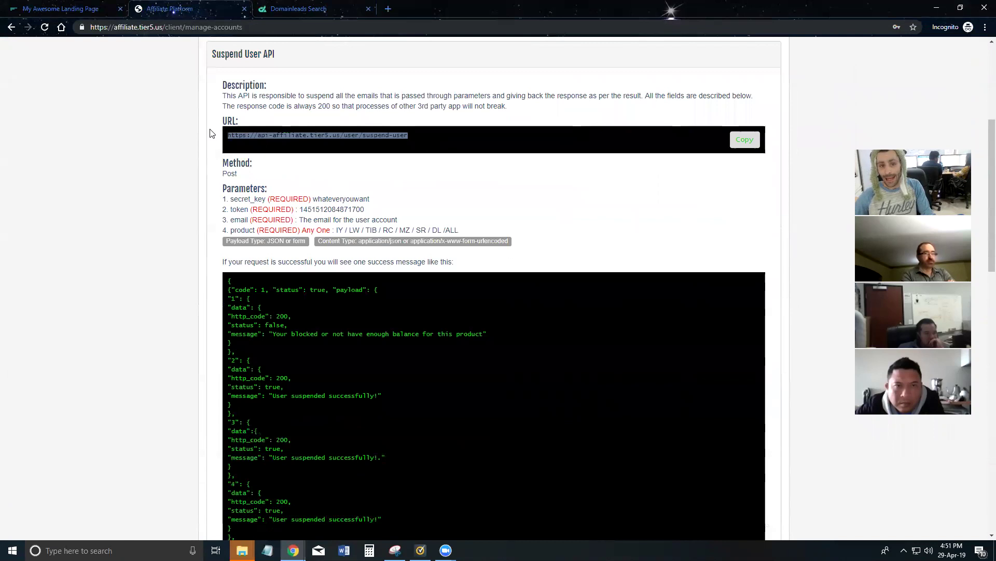
left_click(342, 134)
left_click_drag(307, 135, 260, 136)
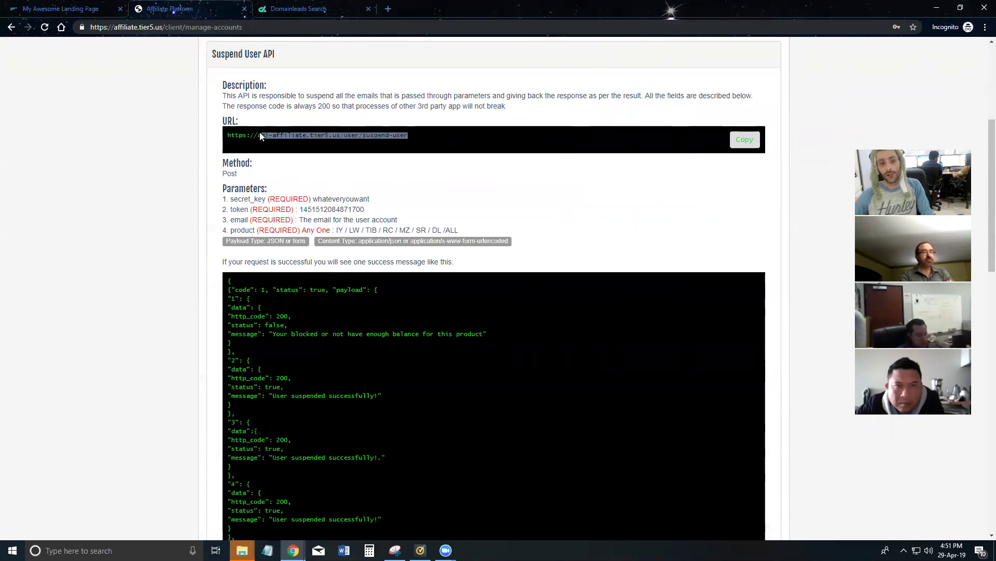
scroll(356, 187, "down", 10)
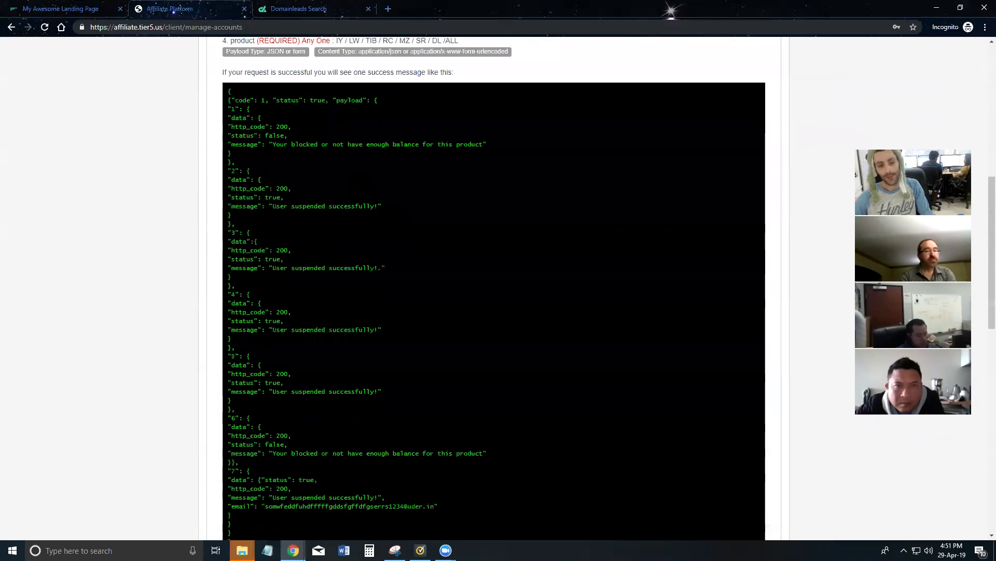
scroll(344, 192, "up", 6)
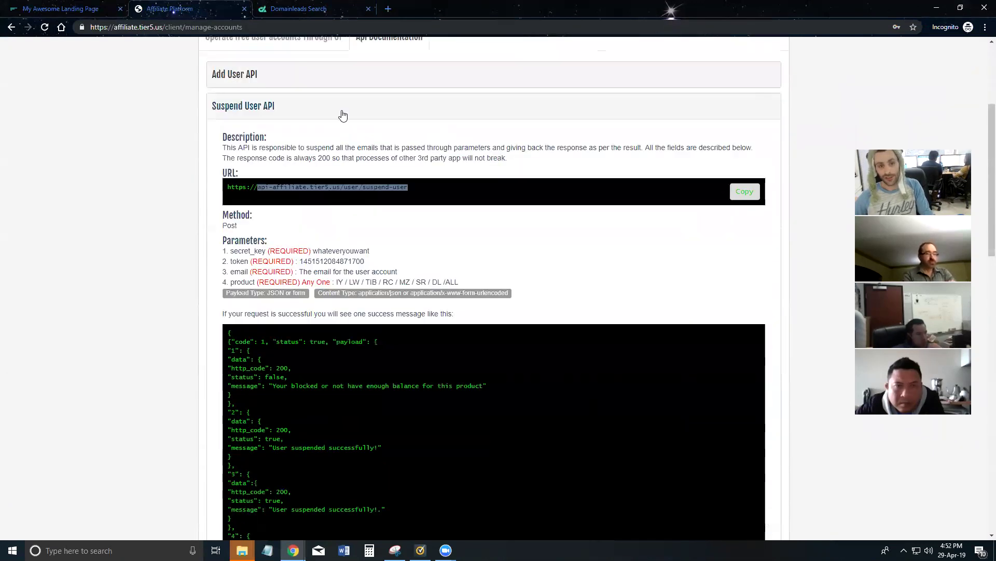
left_click(343, 110)
Step: Review the Unsuspend User API and copy the Delete User API's deleteuser endpoint URL
left_click(304, 253)
scroll(311, 234, "down", 2)
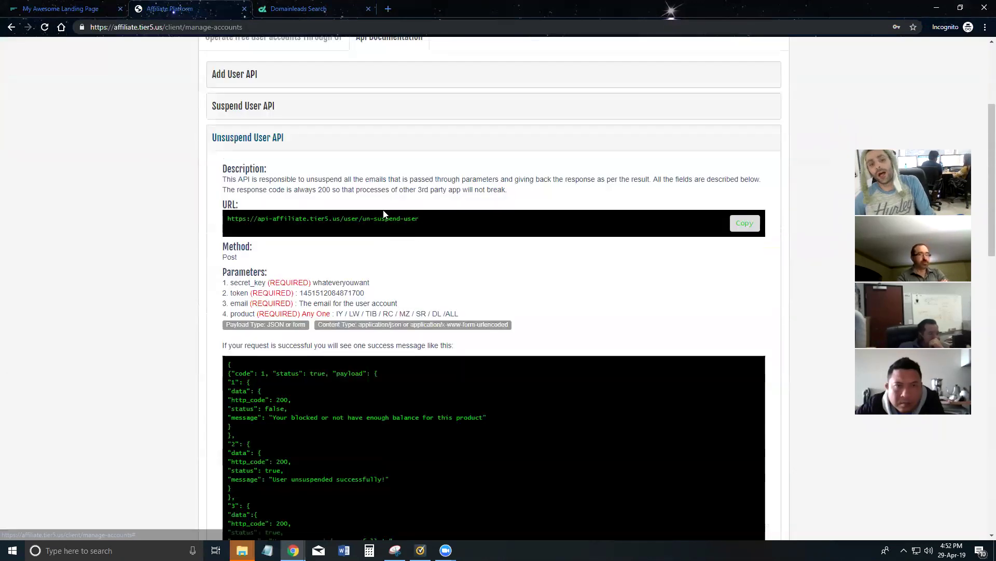
left_click(324, 144)
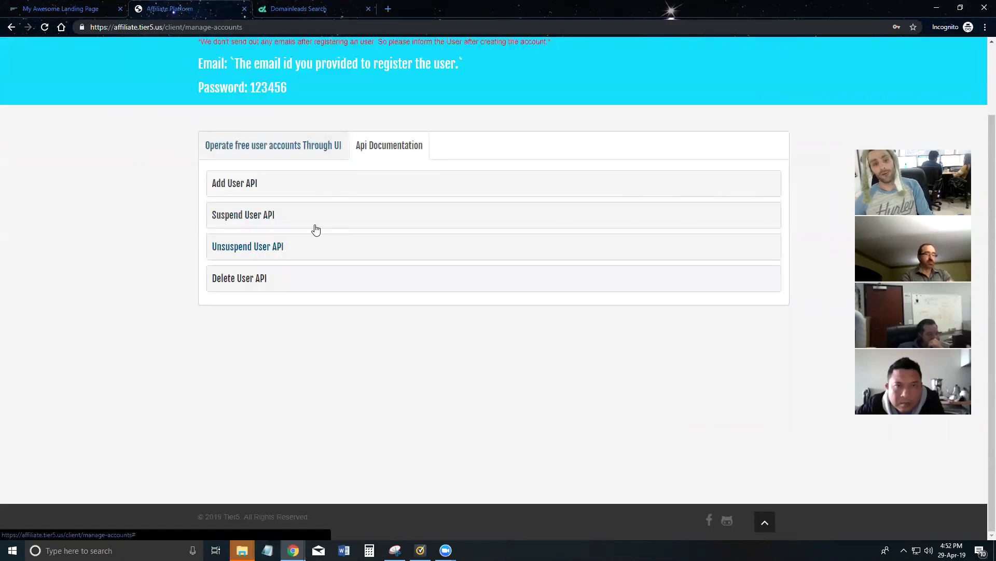
left_click(287, 278)
scroll(287, 278, "down", 2)
left_click_drag(404, 250, 239, 270)
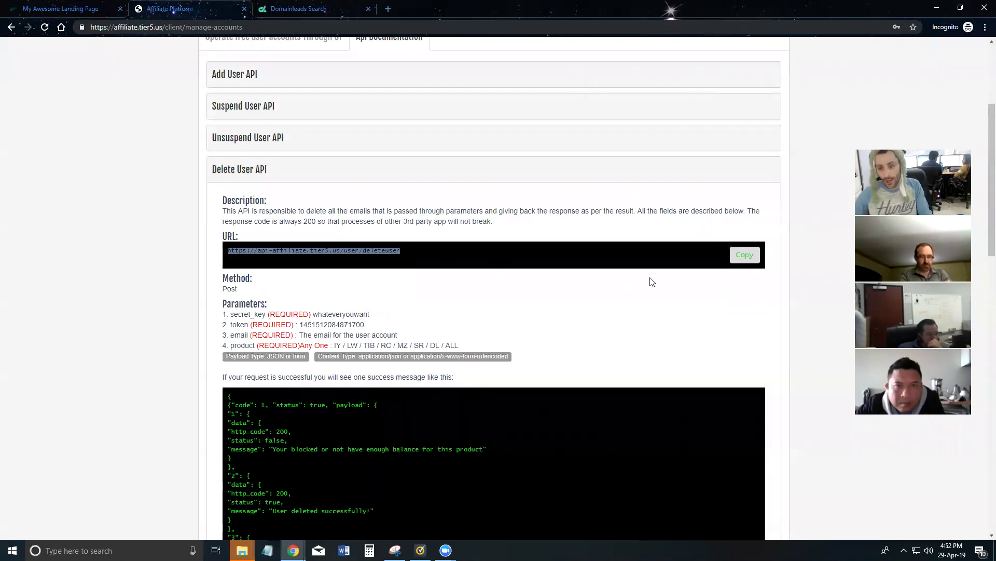
left_click(741, 256)
key("alt+Tab")
left_click_drag(460, 164, 289, 167)
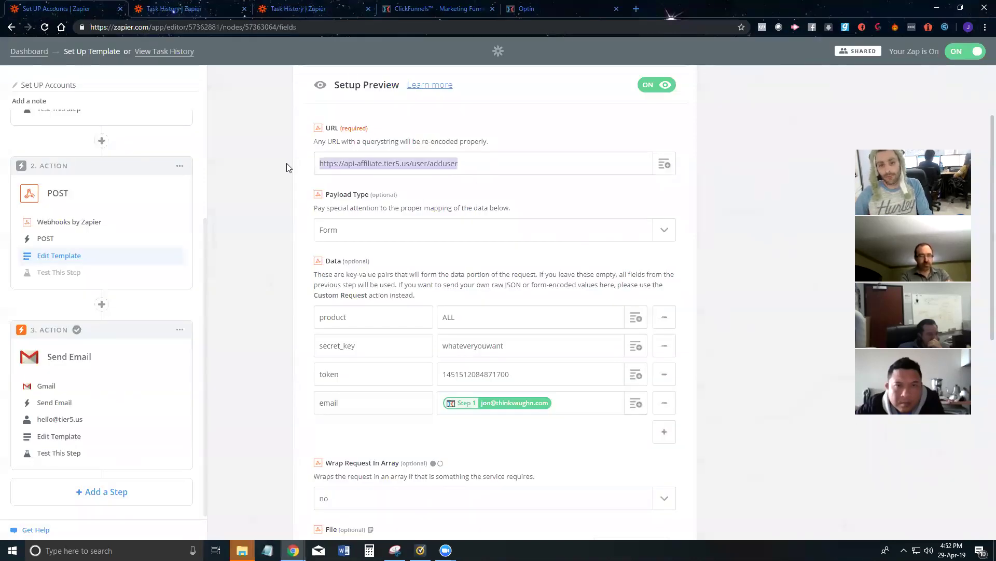
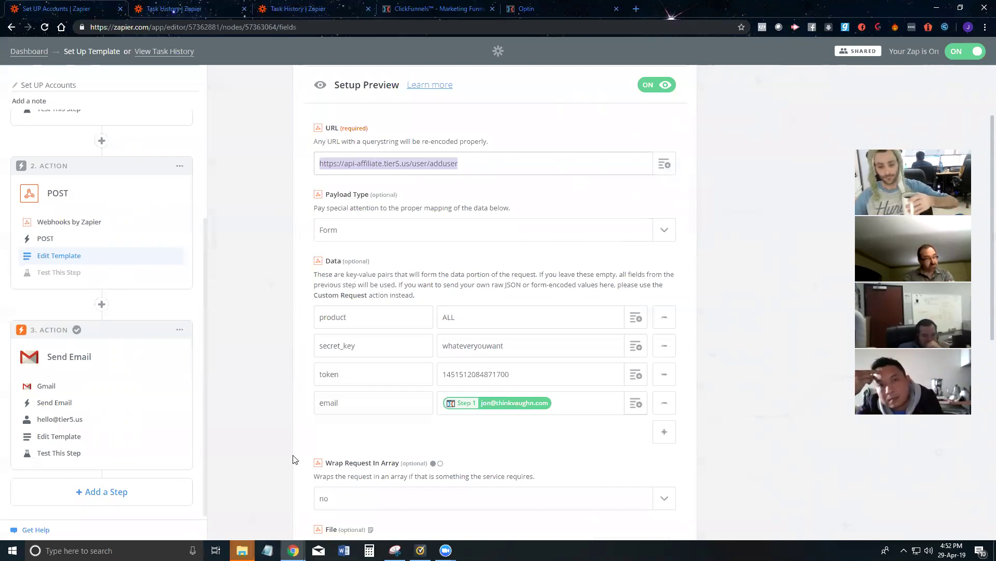
Step: Preview the Zoom meeting windows from the taskbar, then dismiss the previews
left_click(446, 550)
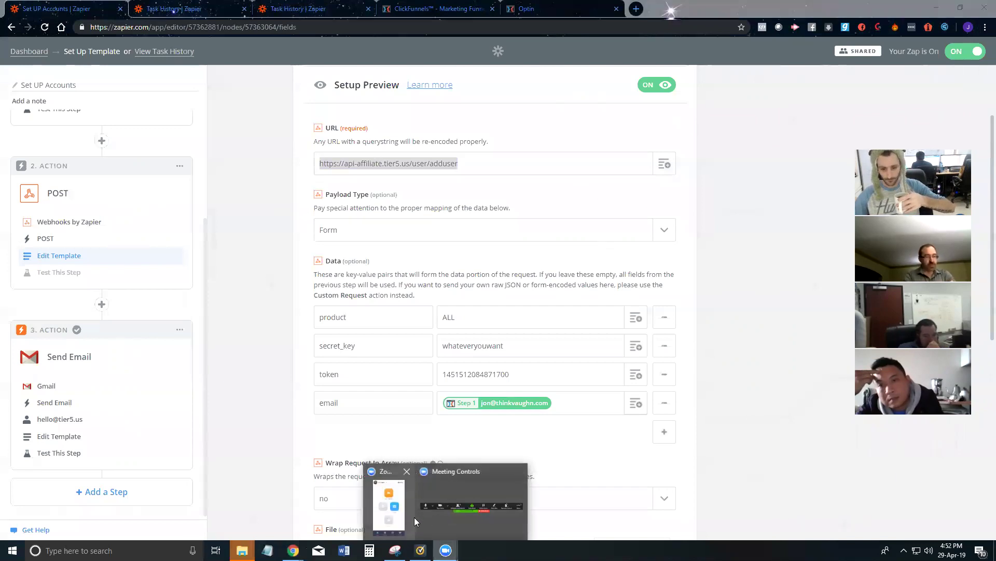
left_click(434, 516)
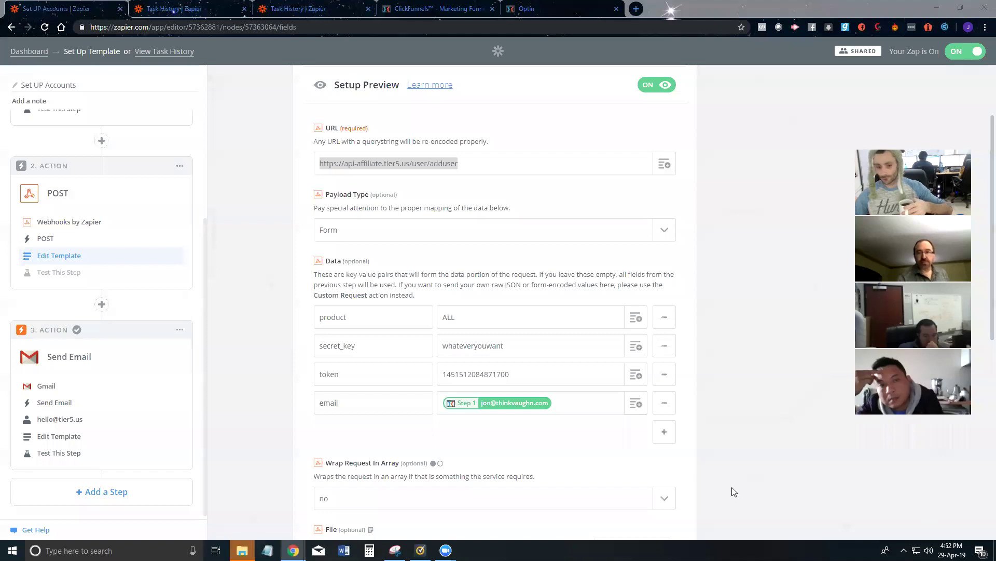
mouse_move(446, 550)
left_click(452, 501)
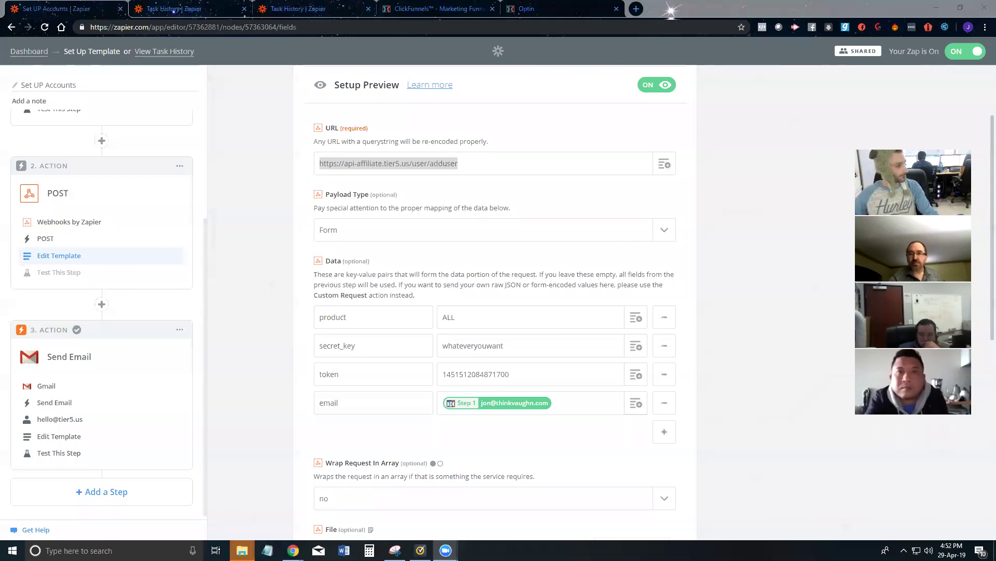
Step: Cycle between the ClickFunnels and Zapier browser windows, then show the bare desktop
key("alt+Tab")
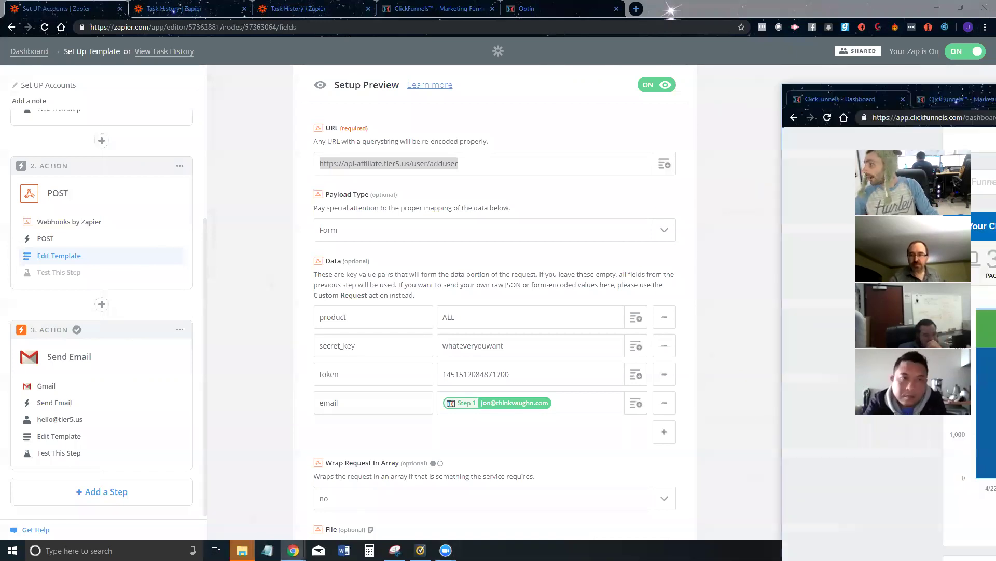
key("alt+Tab")
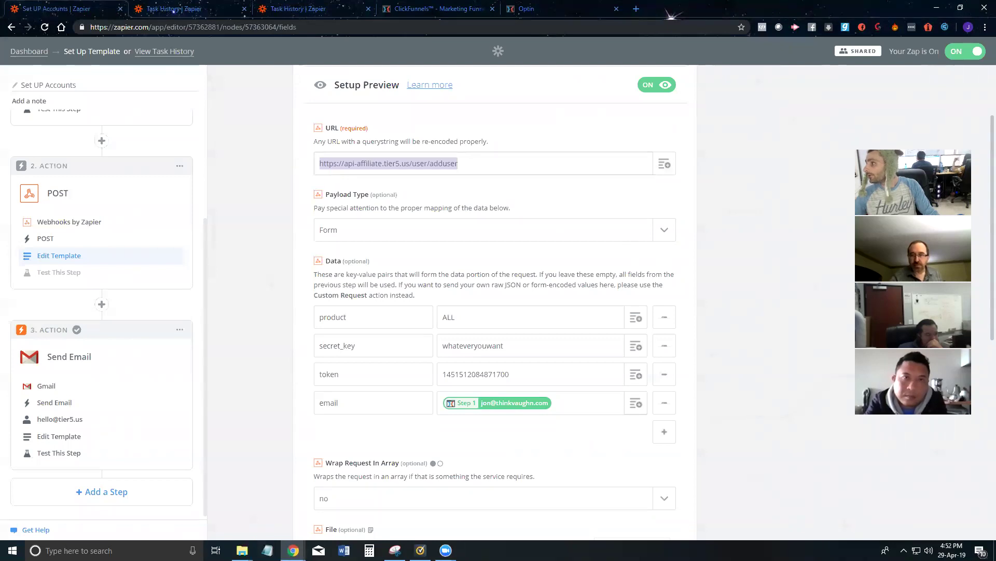
key("alt+Tab")
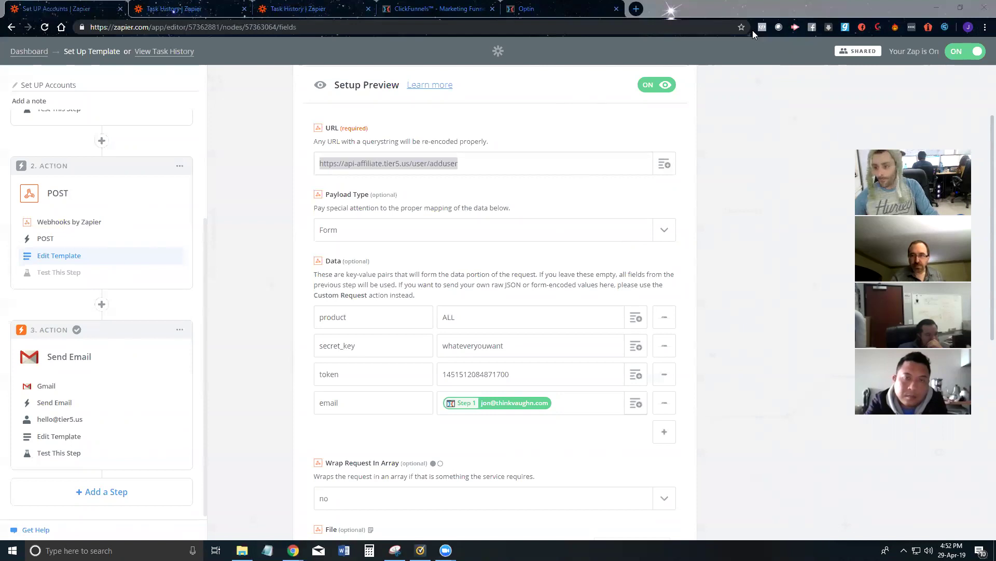
key("alt+Tab")
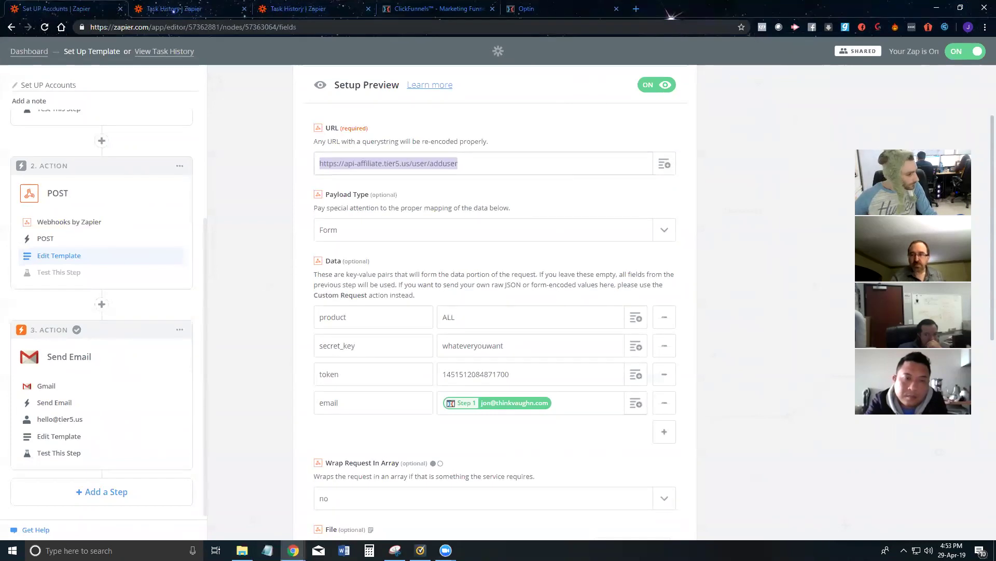
key("alt+Tab")
key("super+d")
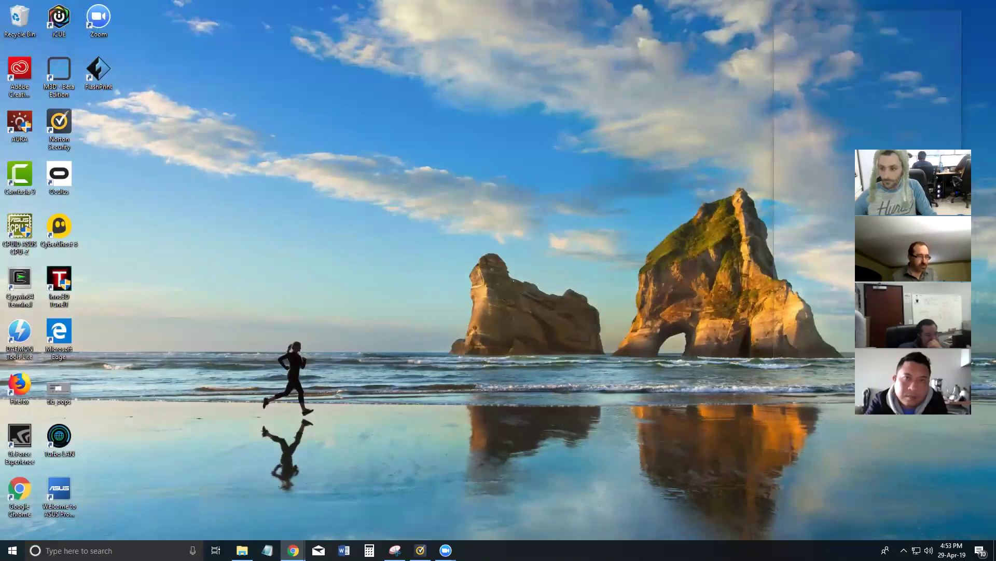
Step: Restore the Zapier window and hide the Facebook screen-sharing notice
key("super+d")
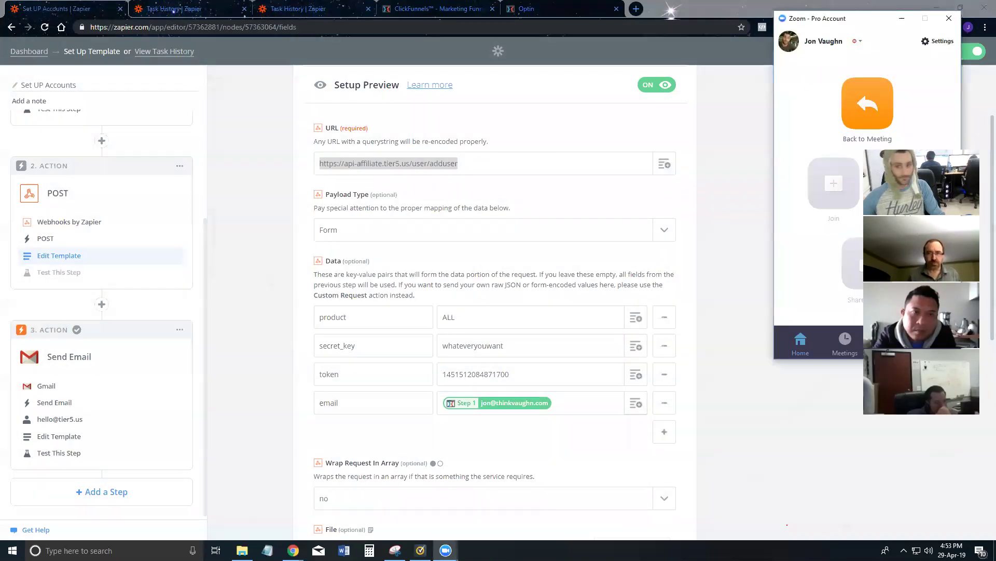
key("alt+Tab")
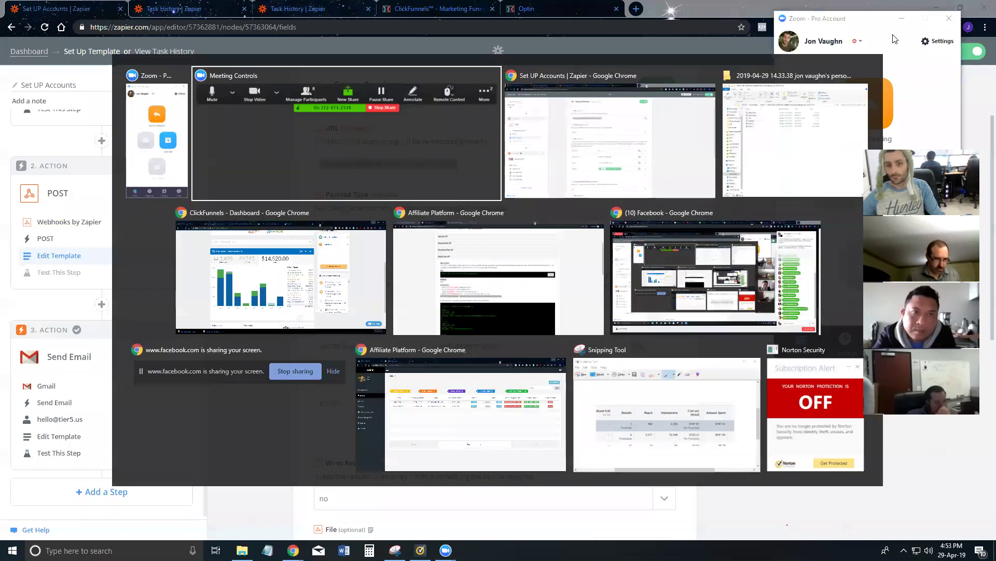
left_click(334, 376)
key("alt+Tab")
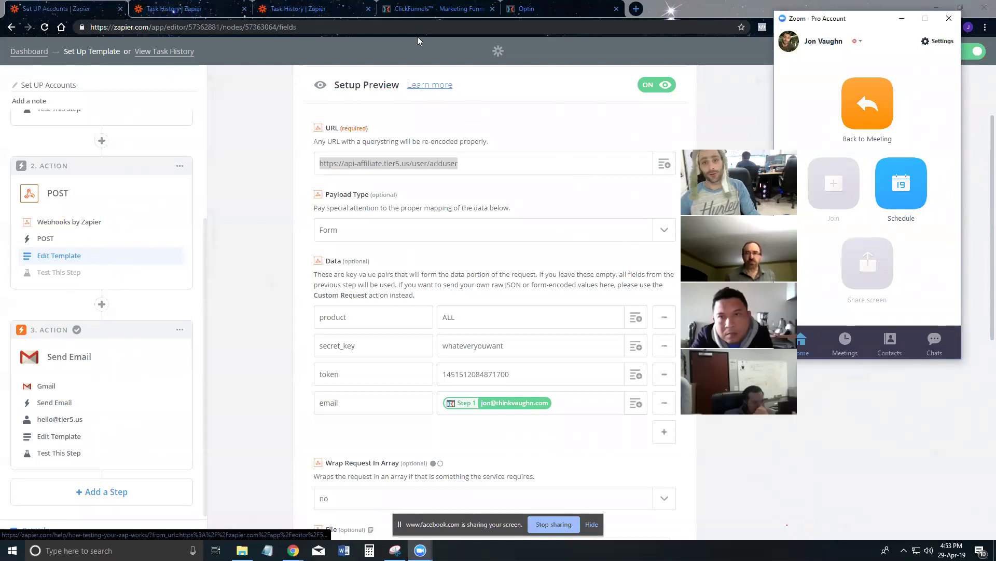
left_click(587, 525)
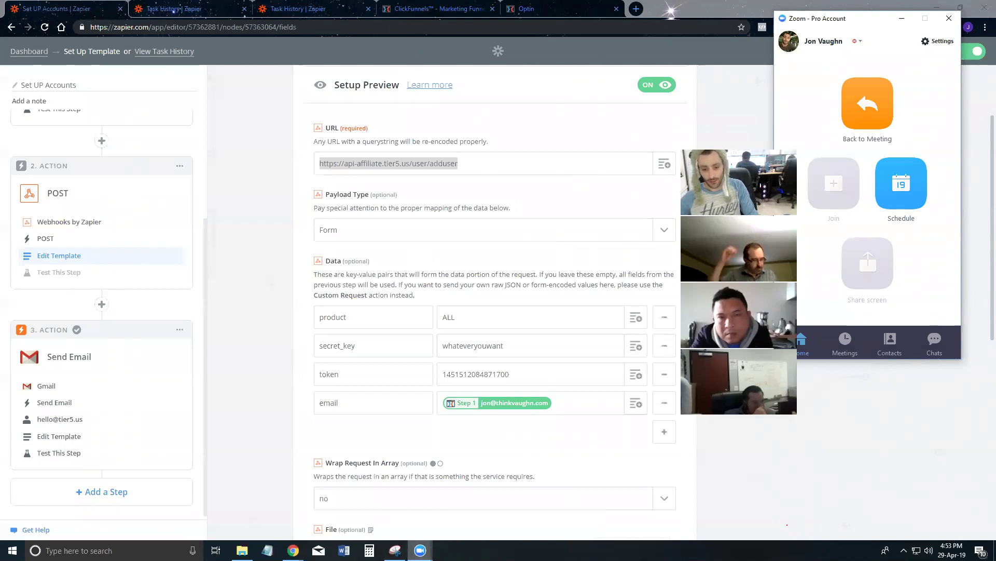
Step: Bring the Zoom home window up alongside the Zapier editor
mouse_move(421, 550)
mouse_move(443, 516)
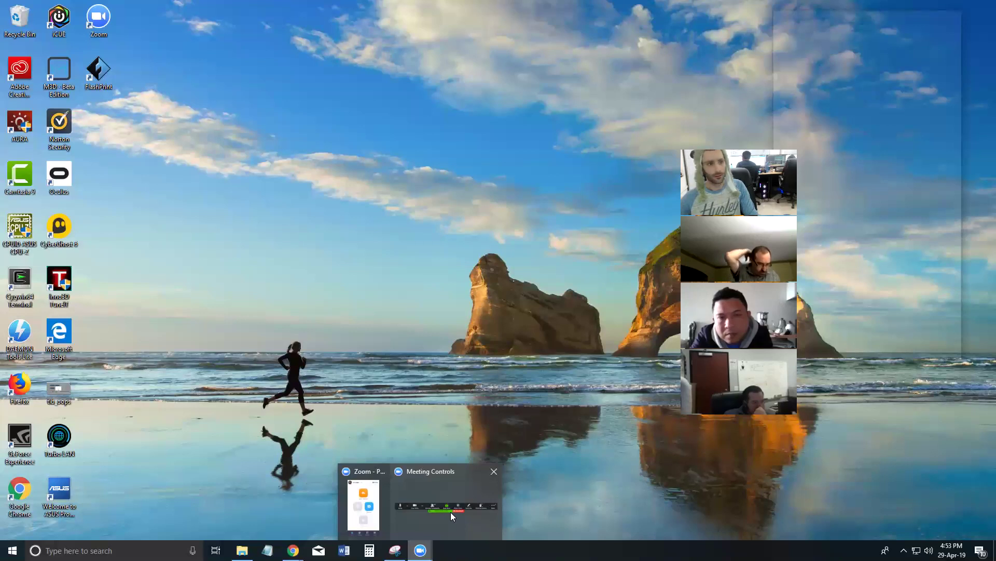
left_click(451, 511)
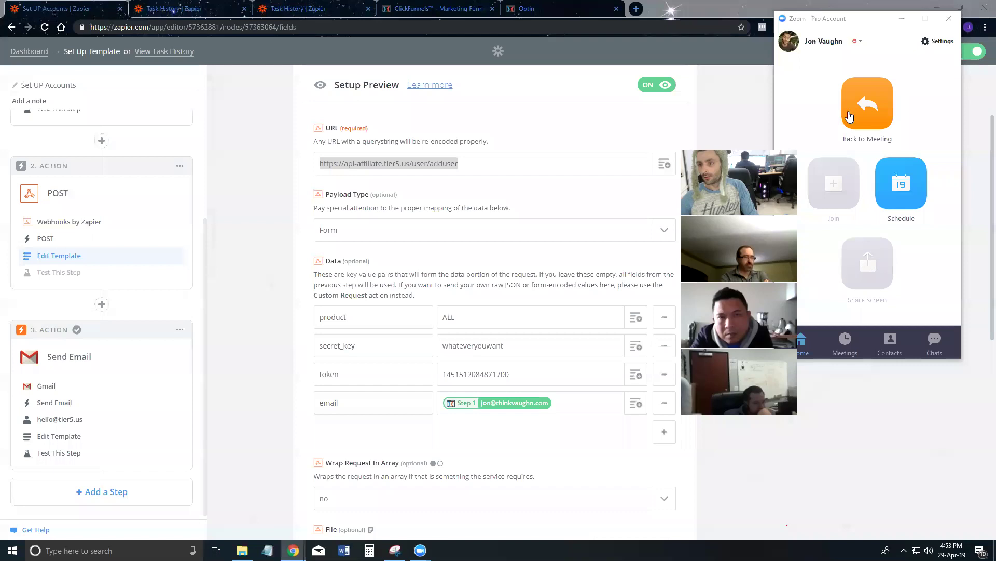
left_click(867, 115)
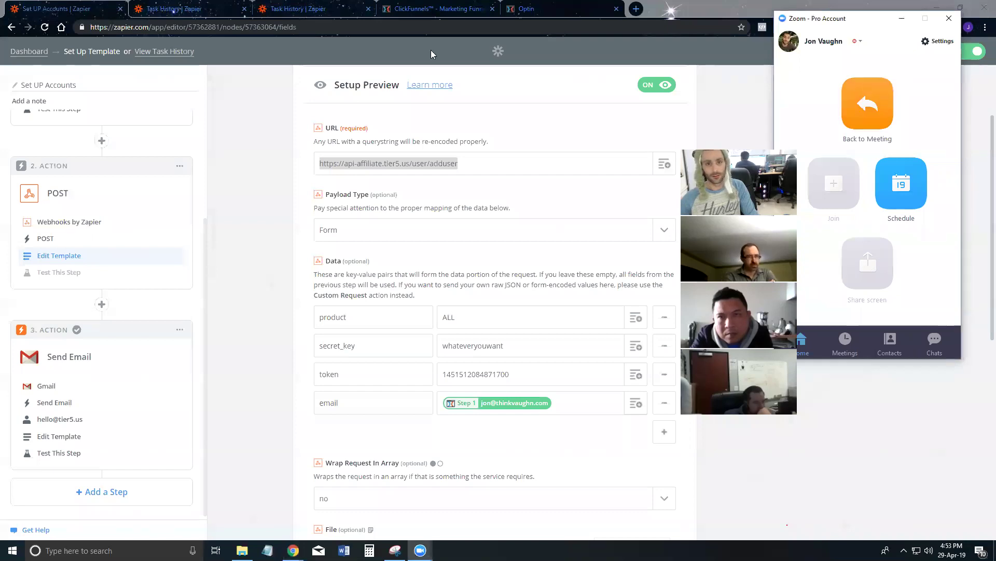
scroll(104, 249, "up", 3)
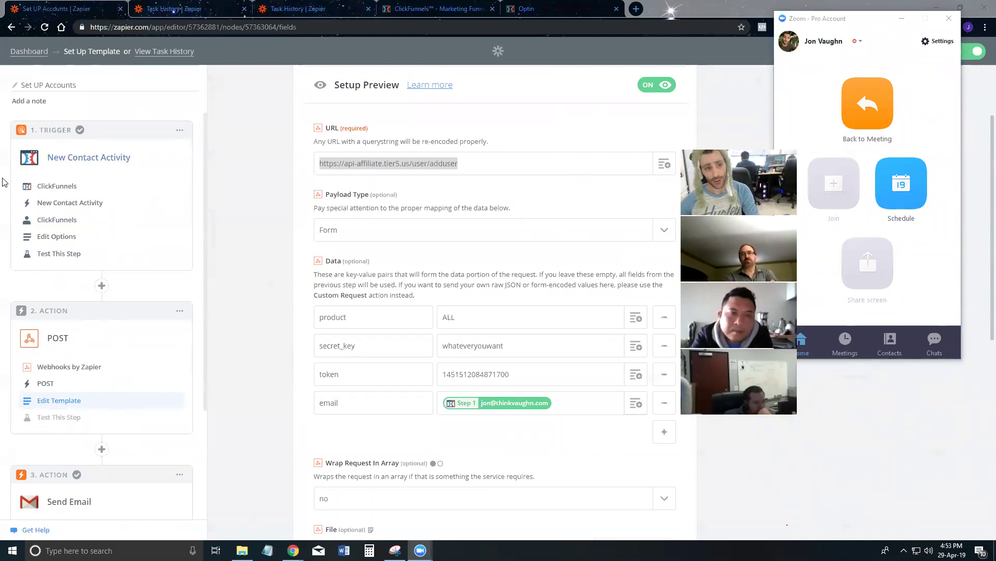
left_click(110, 159)
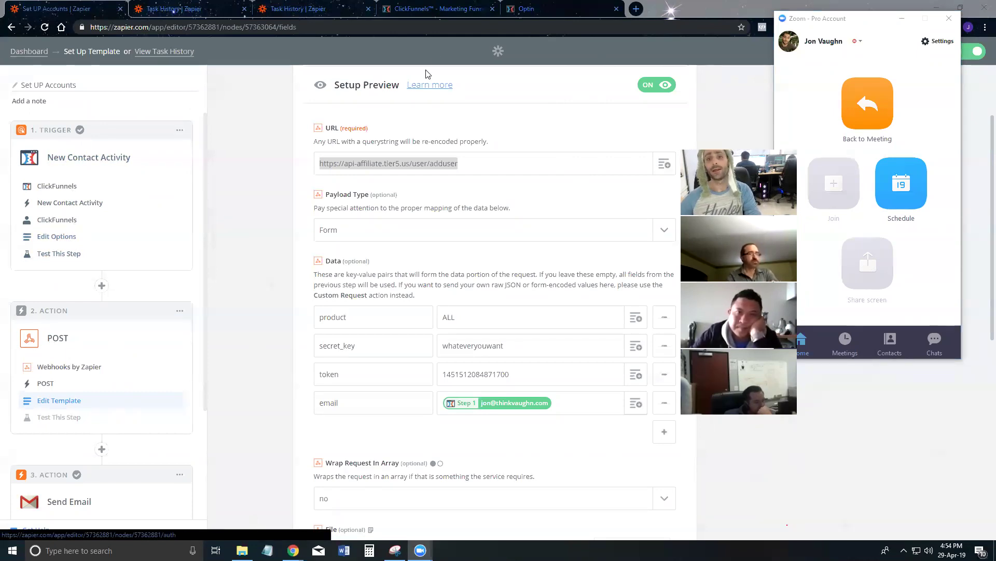
Step: Open the ClickFunnels funnel's settings and its Manage Your Funnel Webhooks page
left_click(408, 8)
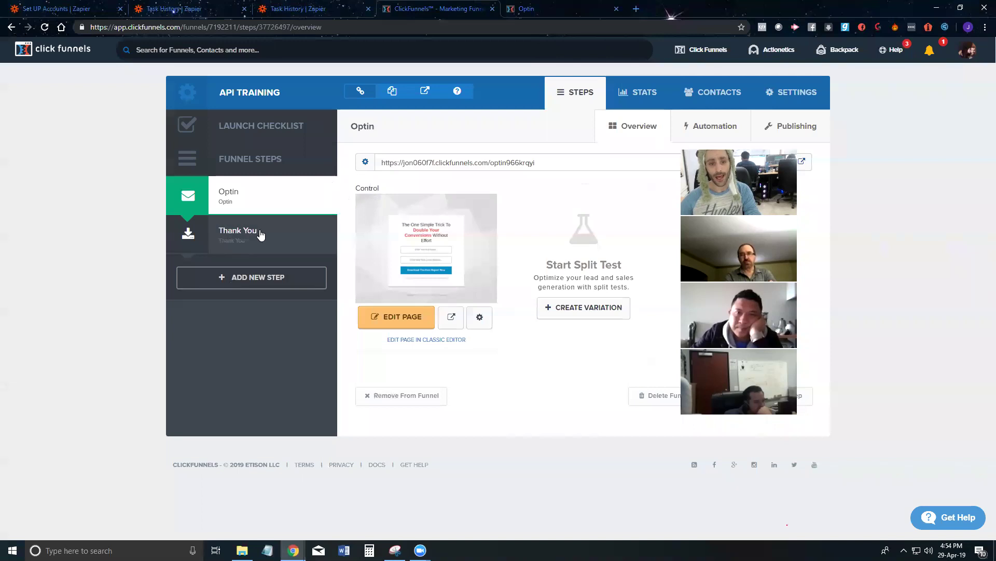
left_click_drag(739, 156, 888, 189)
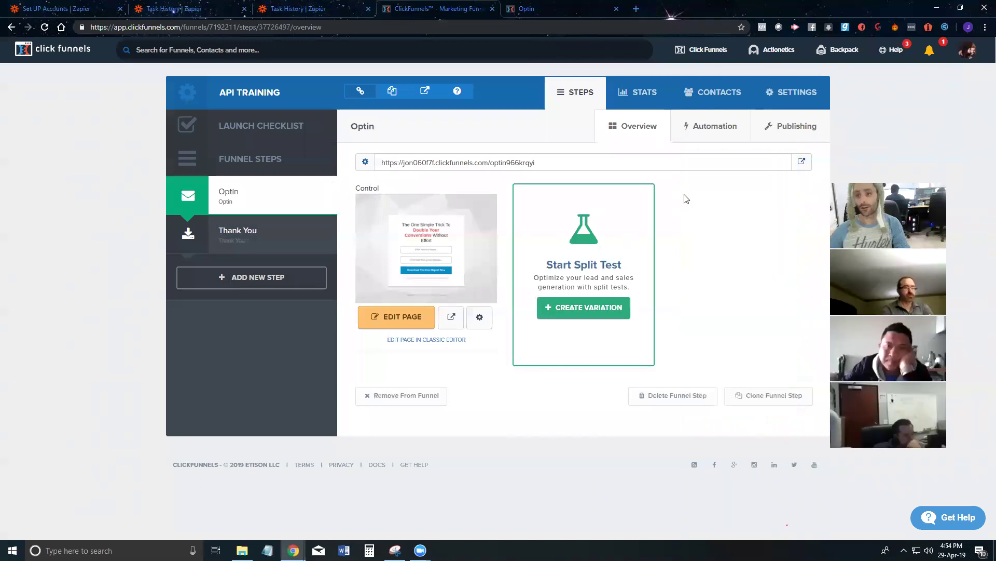
left_click(396, 316)
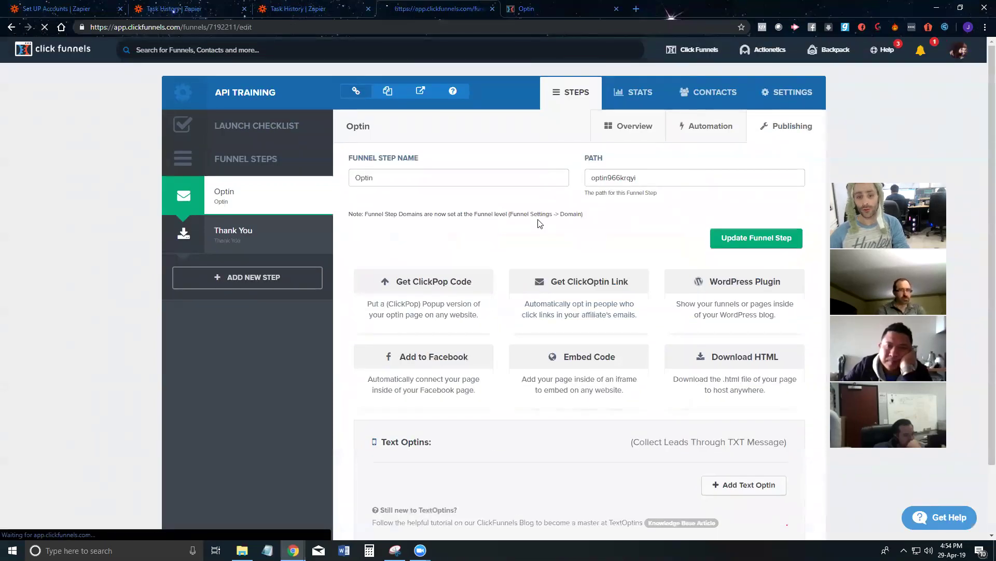
scroll(535, 231, "down", 6)
scroll(528, 242, "down", 15)
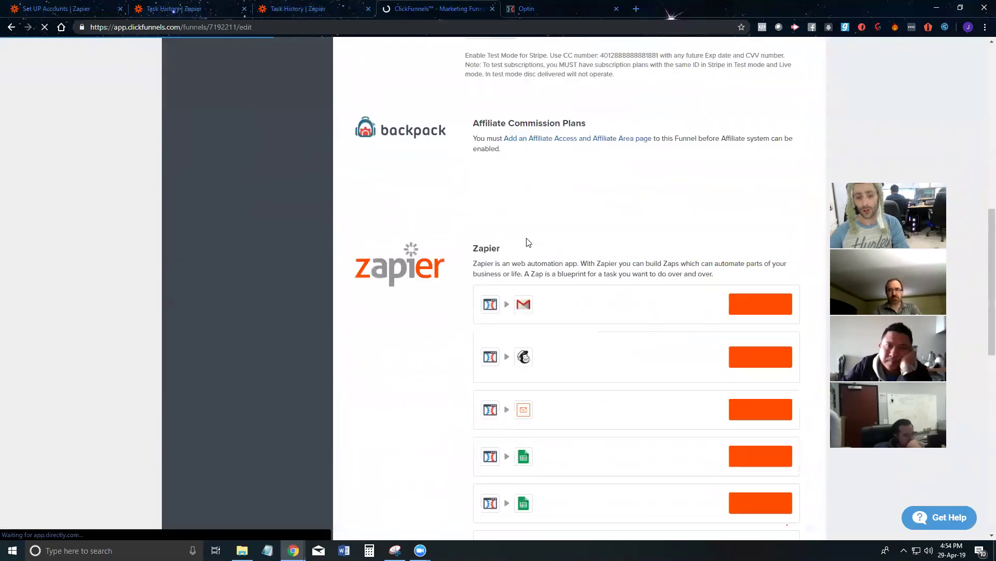
left_click(534, 302)
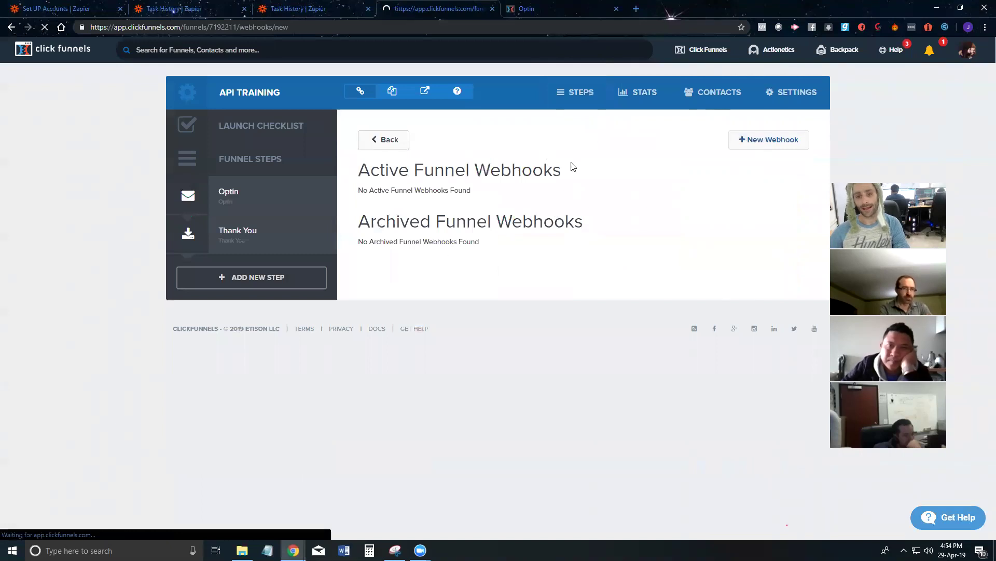
Step: Start a New Webhook form ready for the URL, then switch to Zapier's Task History
left_click(769, 139)
scroll(412, 305, "down", 2)
left_click(404, 288)
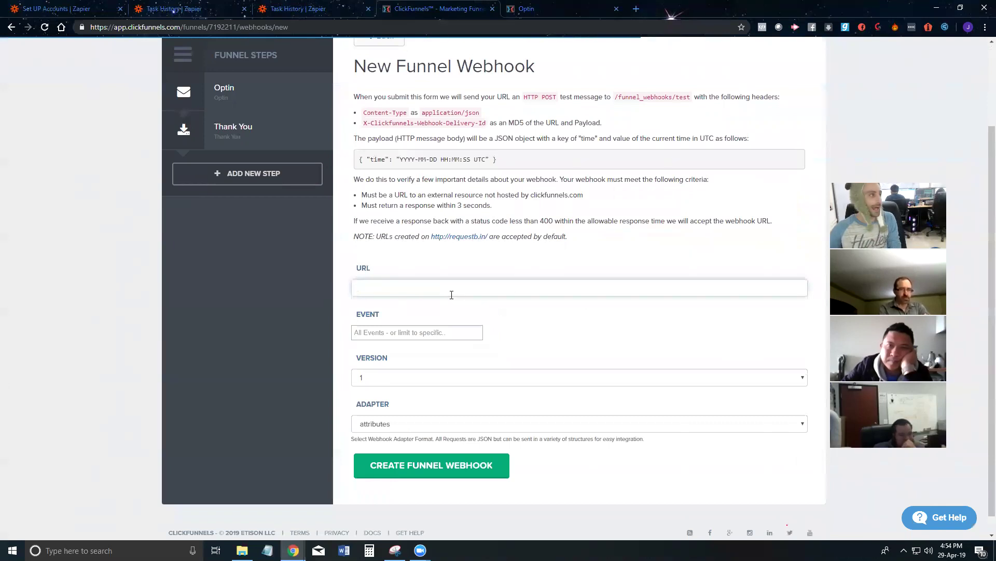
left_click(298, 9)
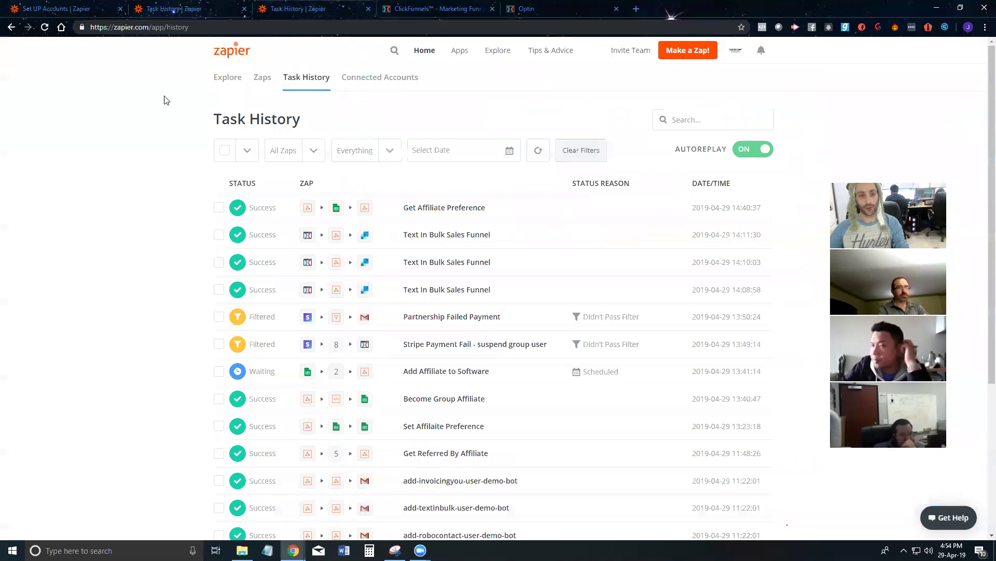
Step: Return to the Set UP Accounts Zap editor and begin changing its trigger app
left_click(149, 10)
left_click(57, 8)
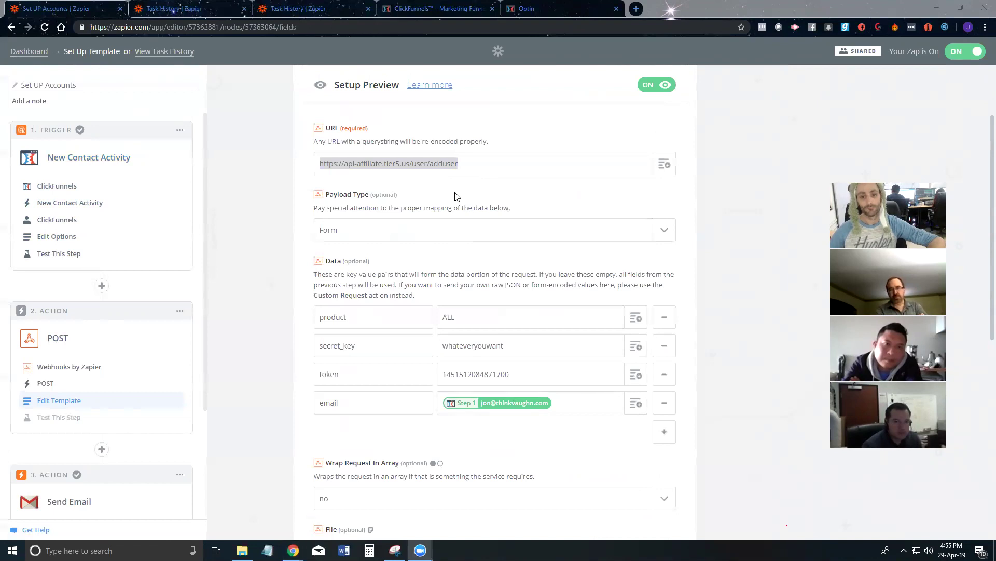
left_click(486, 173)
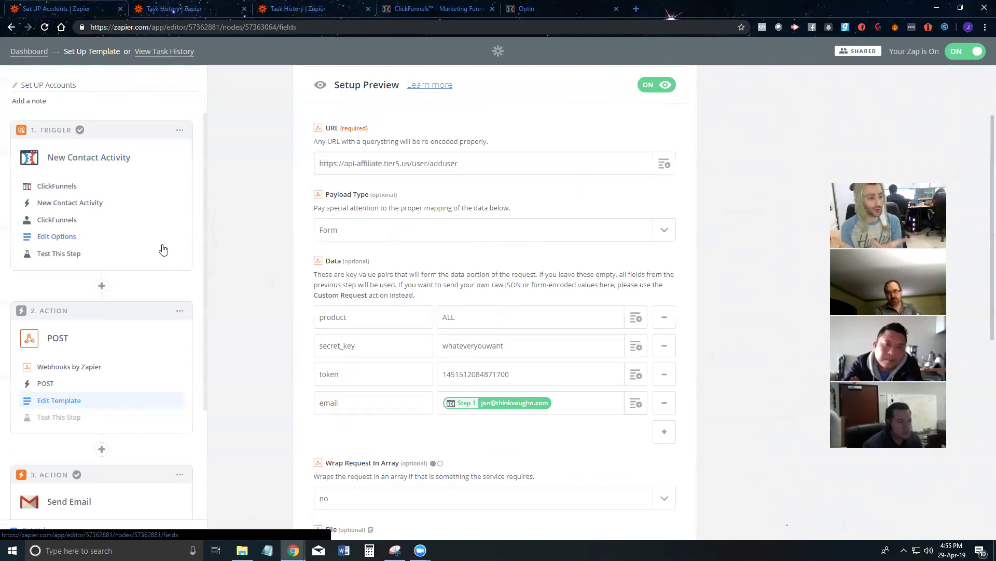
left_click(56, 186)
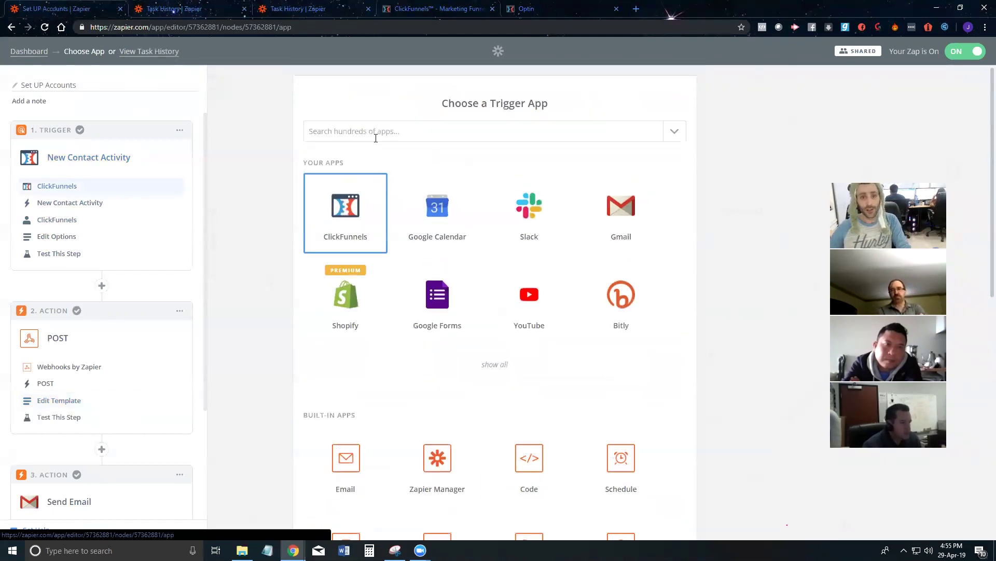
Step: Make Invoicingyou the trigger app with the Fetch Product Invoices event, then open the POST template
left_click(369, 133)
type("Ivoicing")
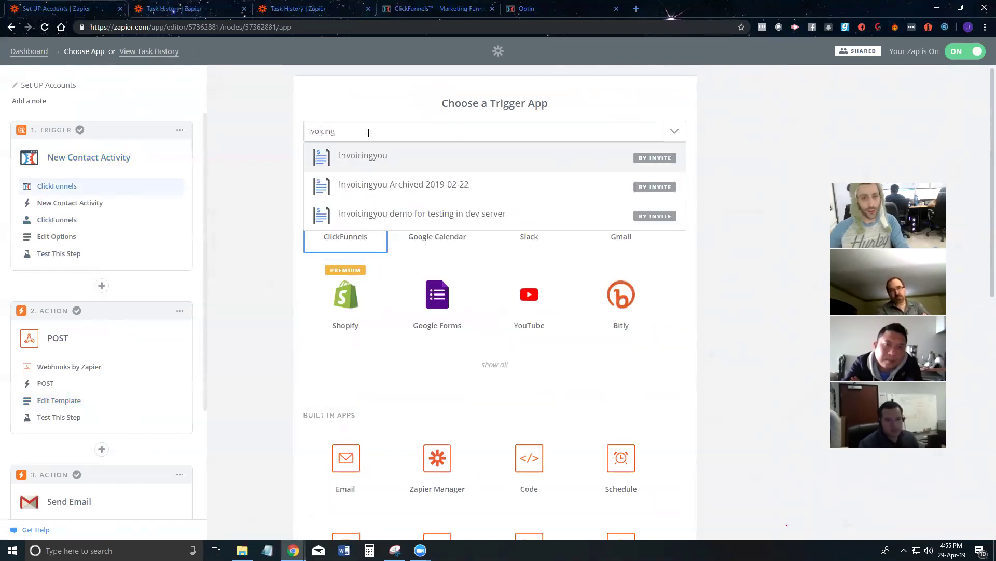
left_click(386, 161)
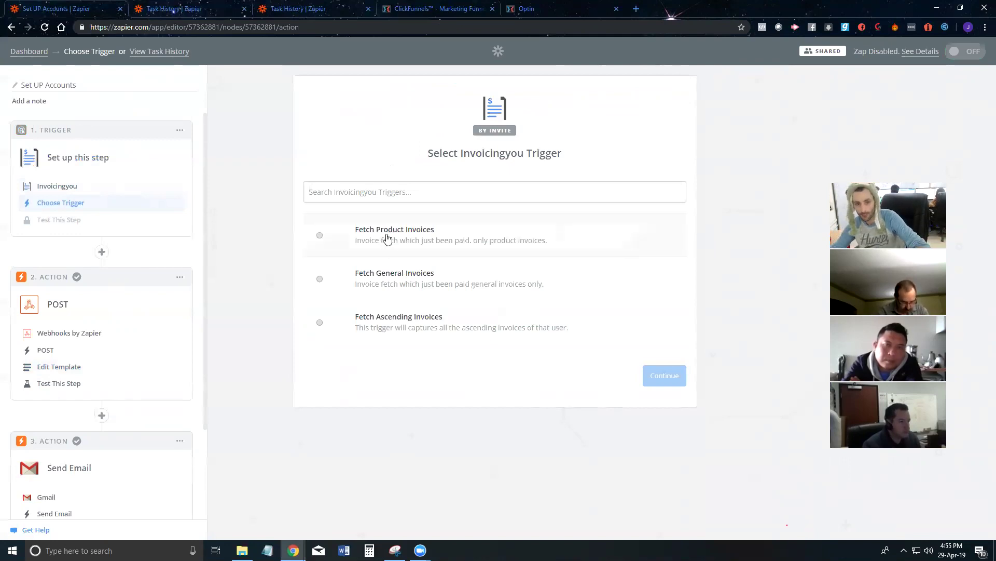
left_click(384, 240)
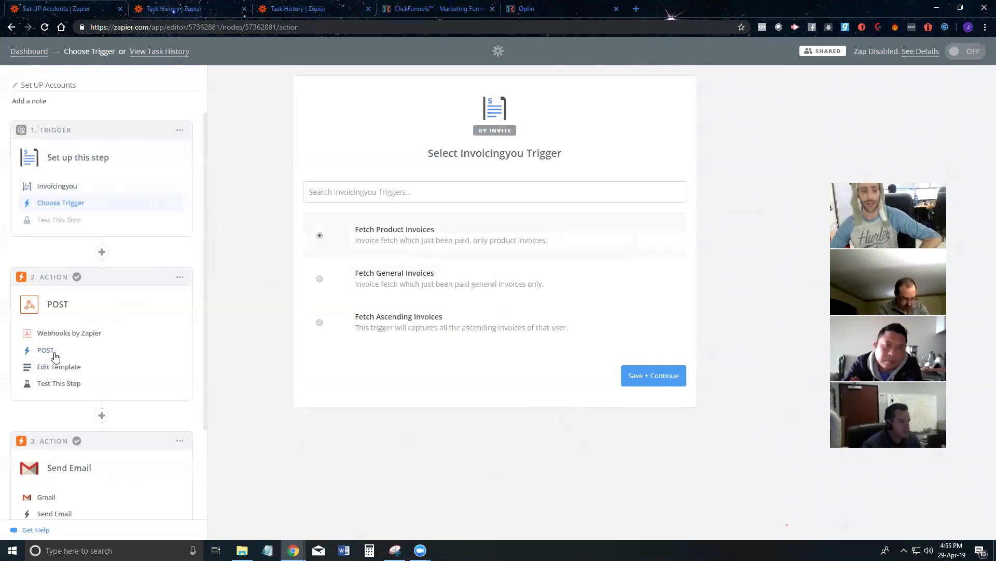
left_click(56, 366)
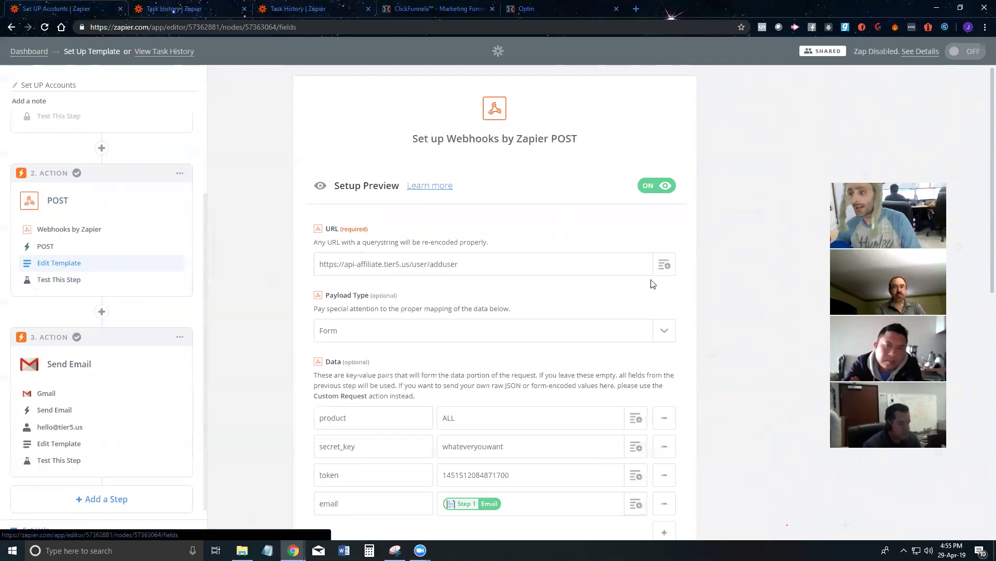
scroll(61, 210, "up", 2)
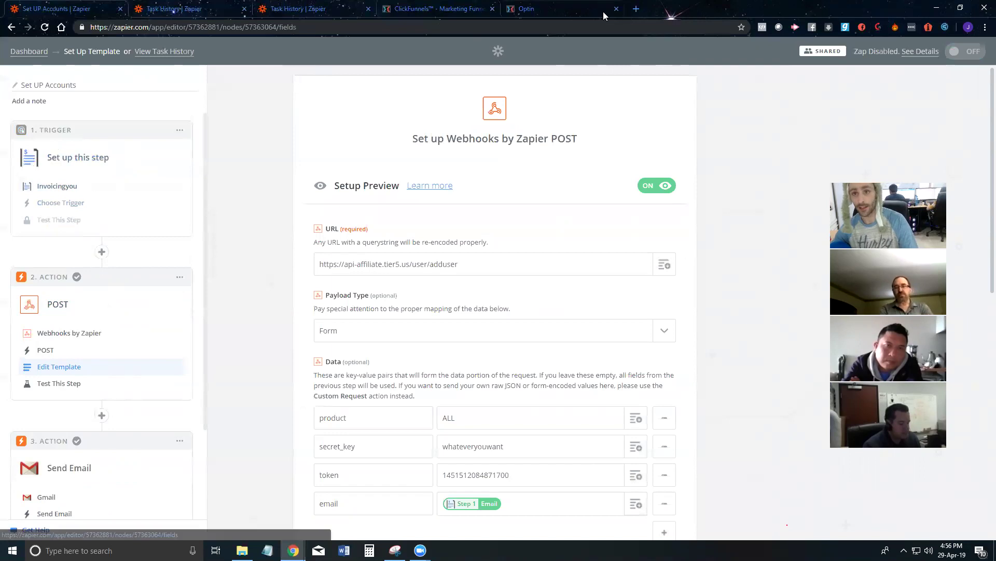
Step: Load invoicingyou.com in a new tab, sign in, and go to the Product Invoice page
left_click(635, 11)
type("he")
key("BackSpace")
key("BackSpace")
type("invoicingyou.com")
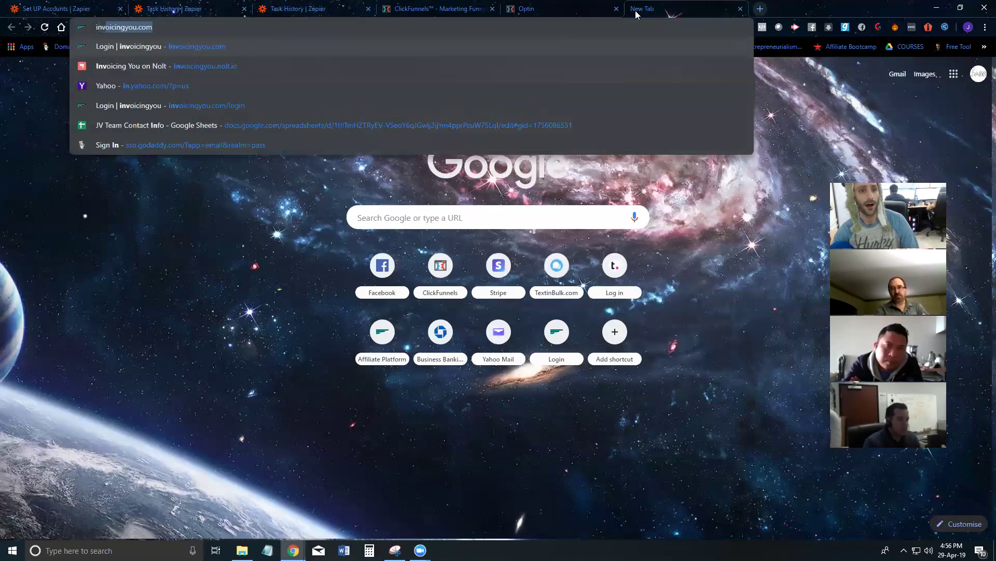
key("Return")
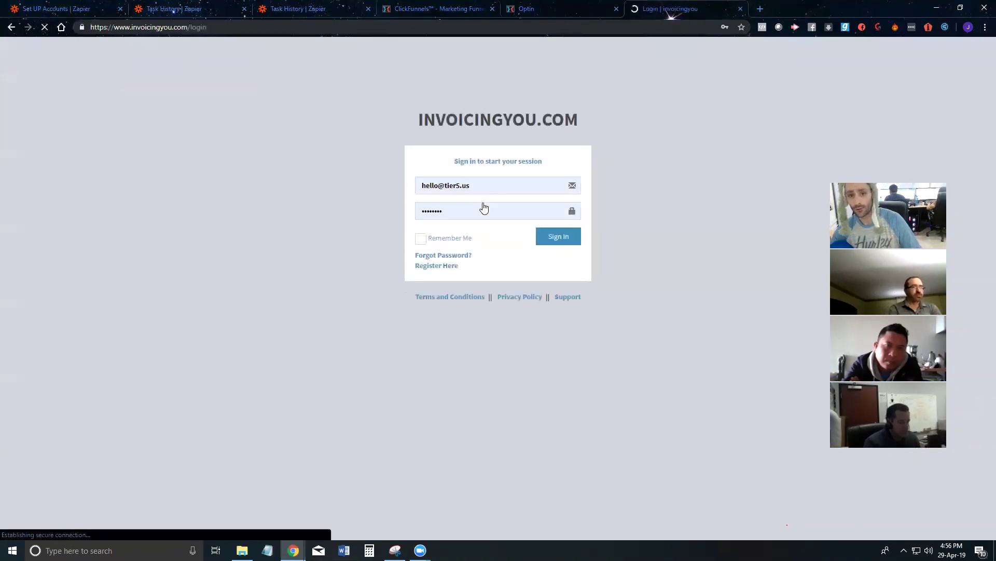
left_click(549, 237)
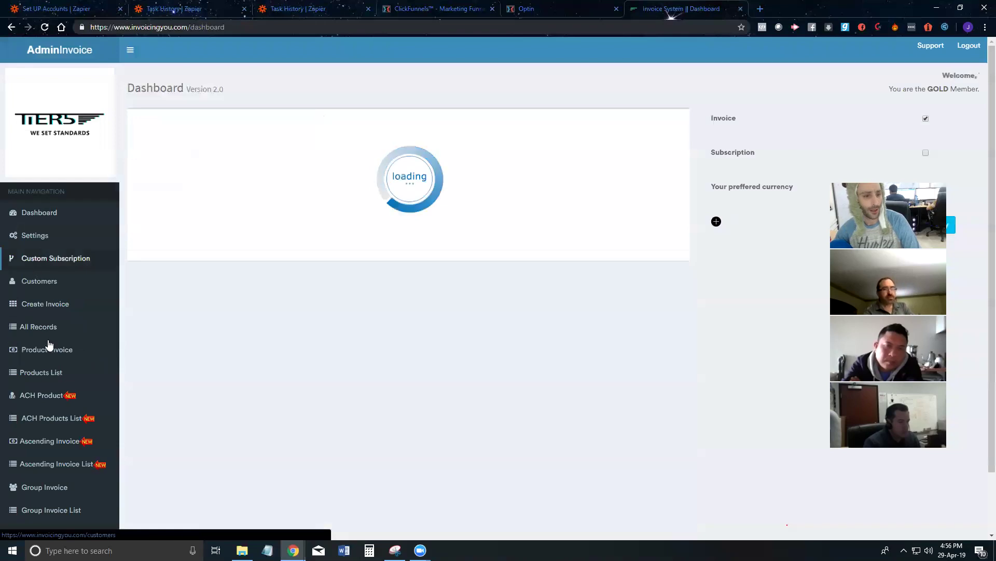
left_click(46, 419)
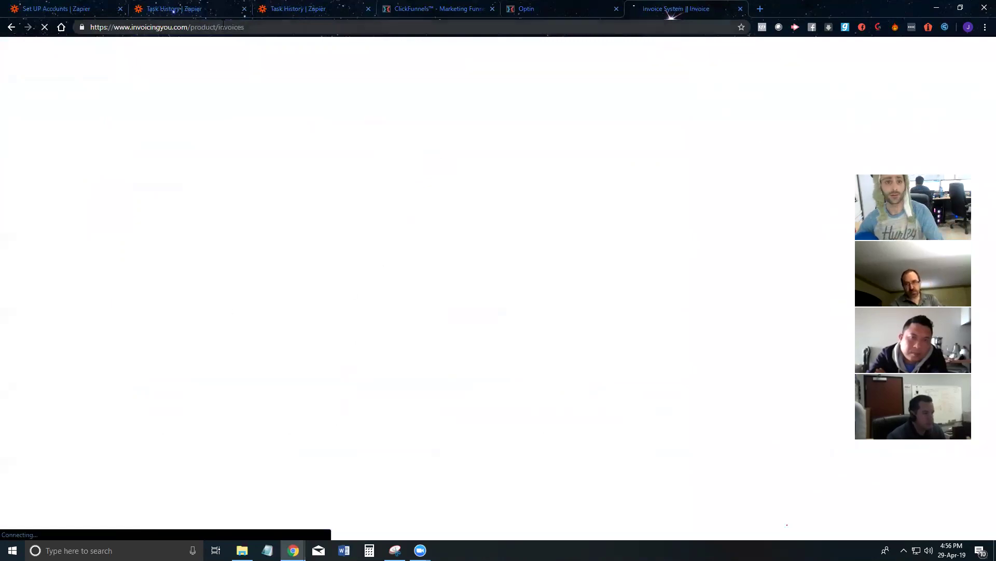
left_click(289, 8)
Step: Back in the Set UP Accounts Zap editor, set the trigger event to Fetch Product Invoices
left_click(207, 9)
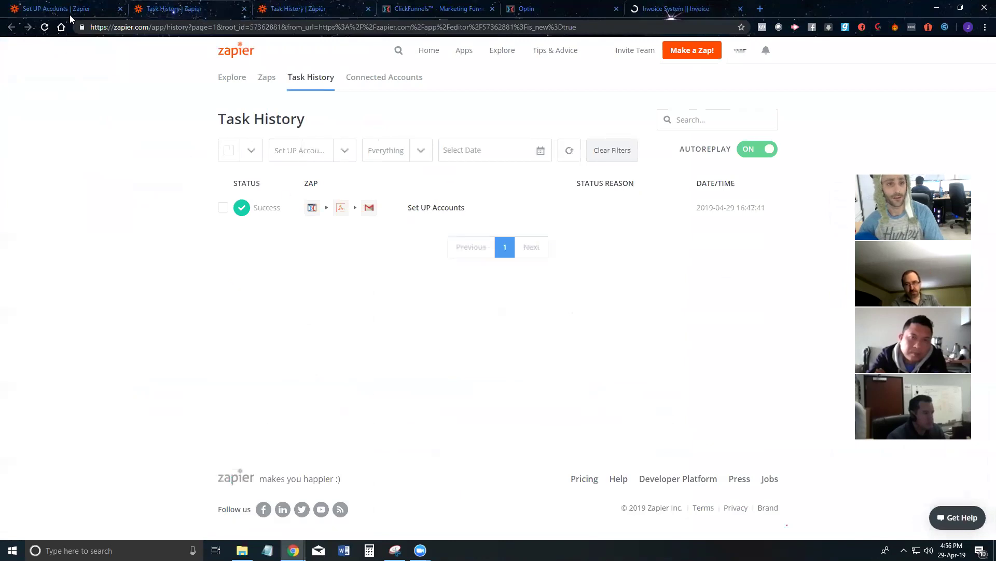
left_click(72, 14)
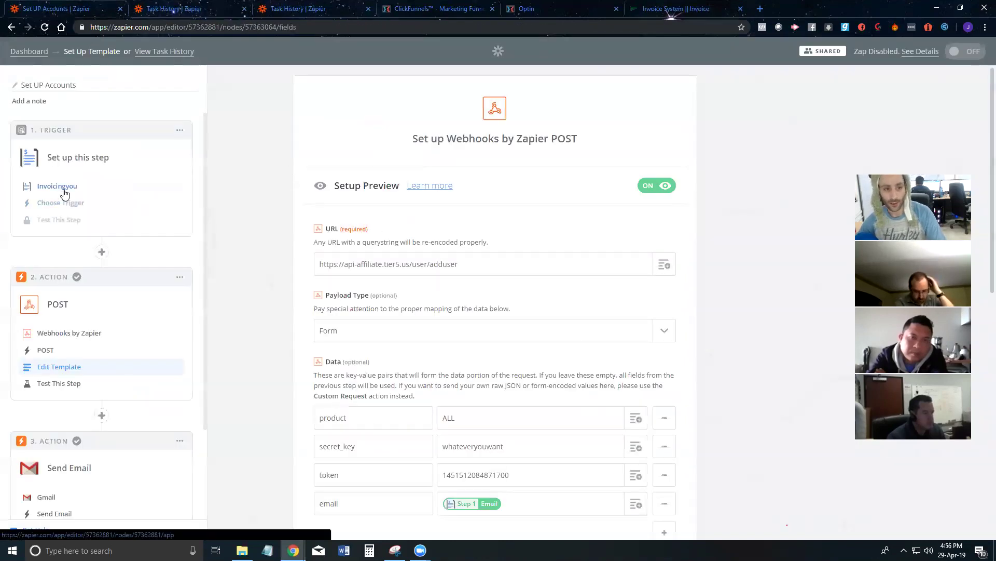
left_click(71, 204)
left_click(320, 236)
left_click(638, 371)
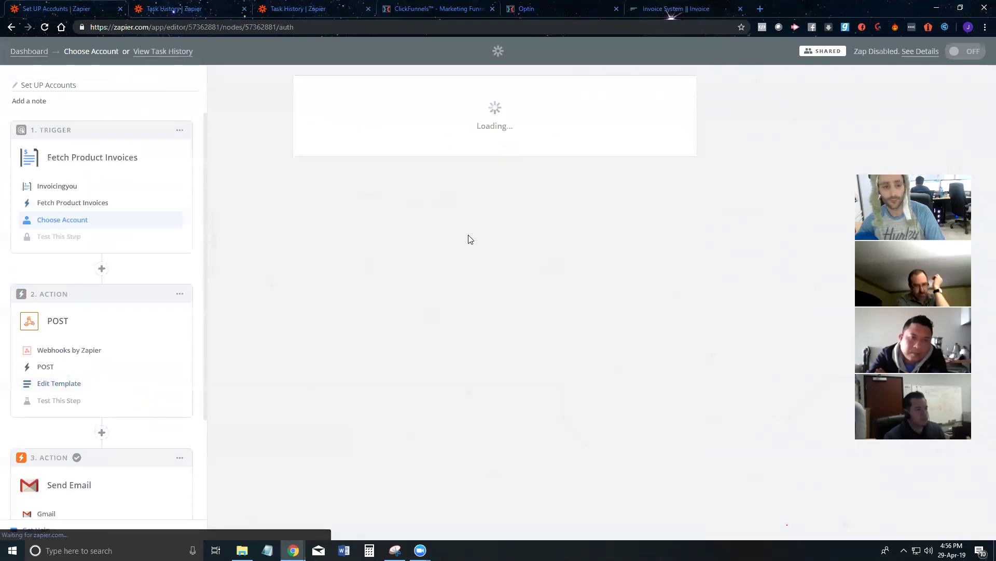
Step: Choose the main Tier5 Invoicingyou account and save to reach the sample test
scroll(357, 262, "down", 3)
scroll(357, 262, "down", 10)
scroll(342, 249, "up", 2)
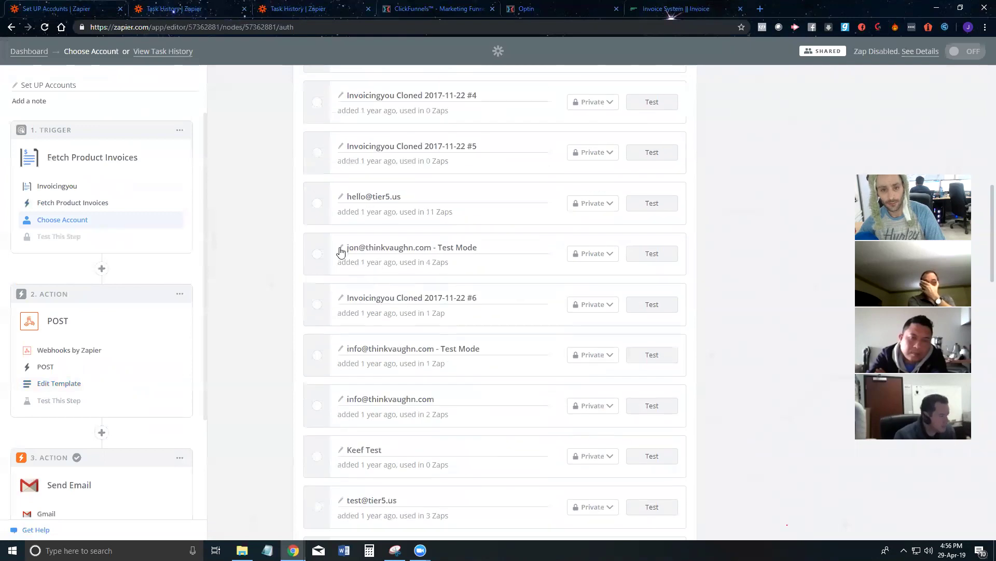
left_click(315, 213)
scroll(461, 275, "down", 15)
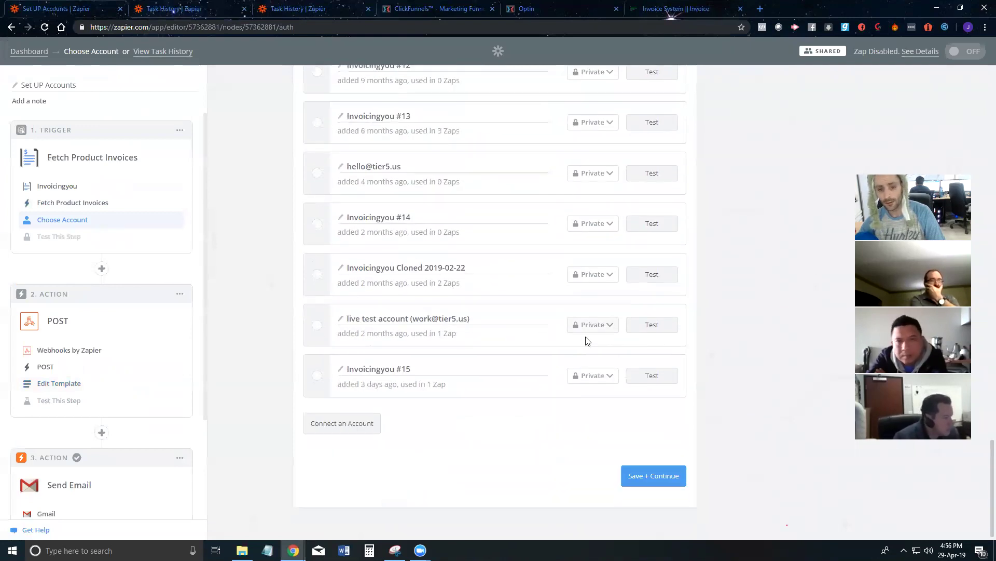
left_click(649, 469)
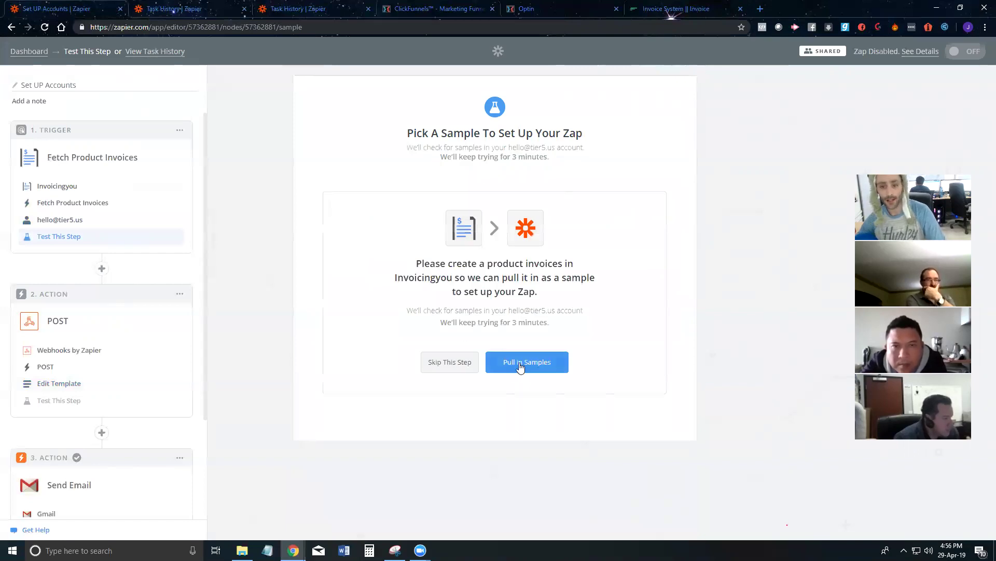
left_click(671, 7)
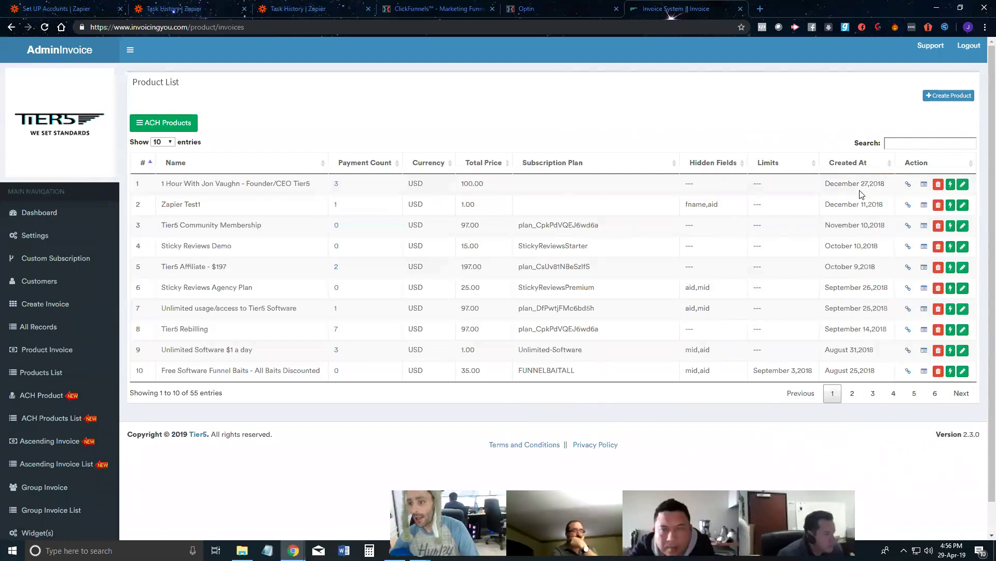
Step: Generate the first product's client invoice link and open it in a new tab
left_click(908, 183)
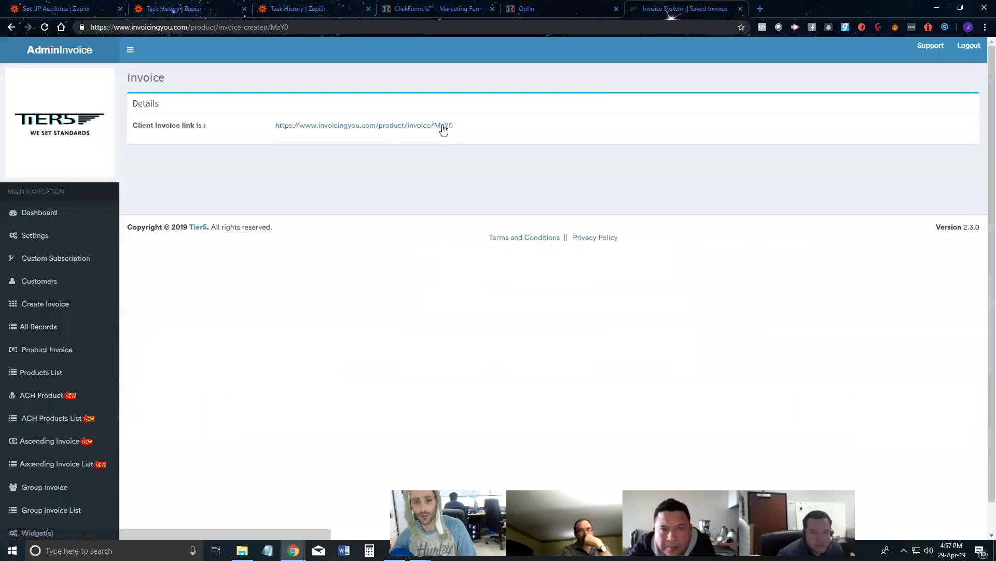
right_click(451, 130)
left_click(482, 133)
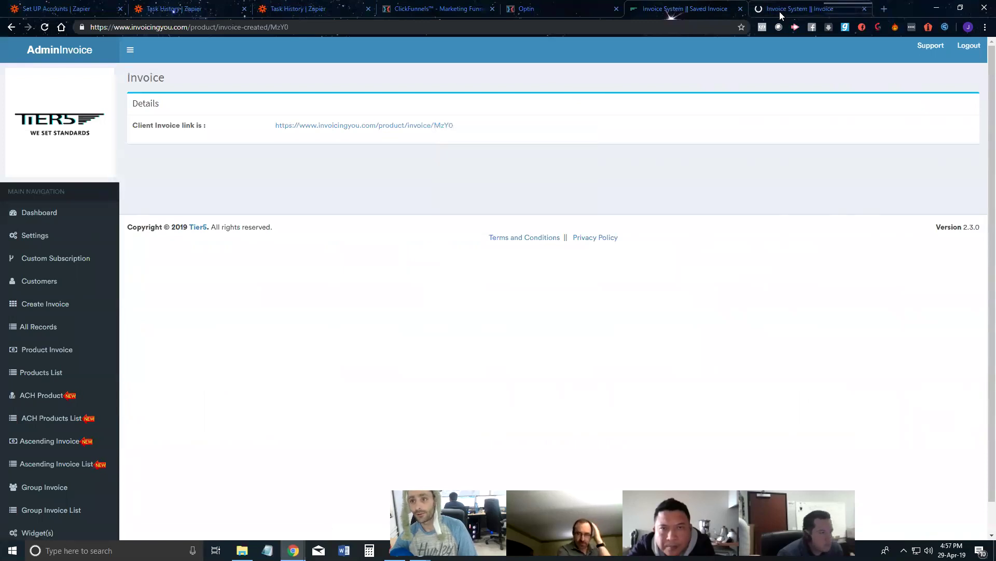
left_click(791, 10)
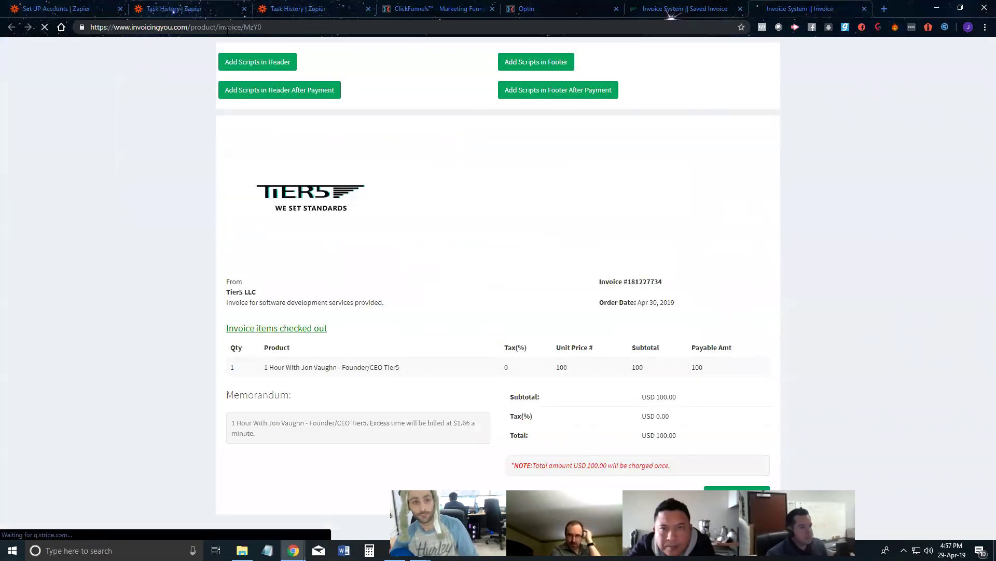
Step: Load the invoice link in a new incognito window, then return to the Zapier editor
left_click(982, 31)
left_click(912, 81)
key("Return")
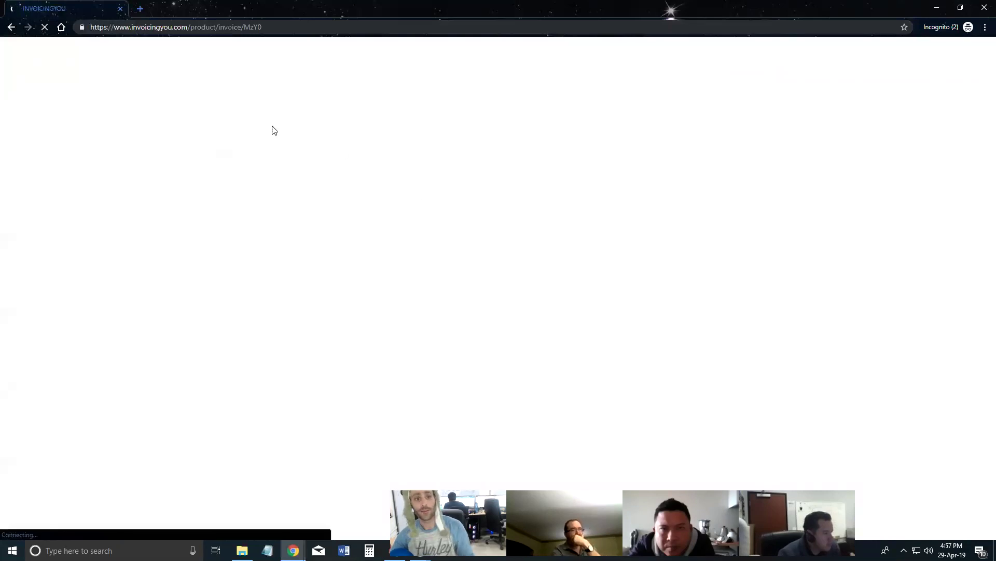
left_click_drag(255, 12, 411, 98)
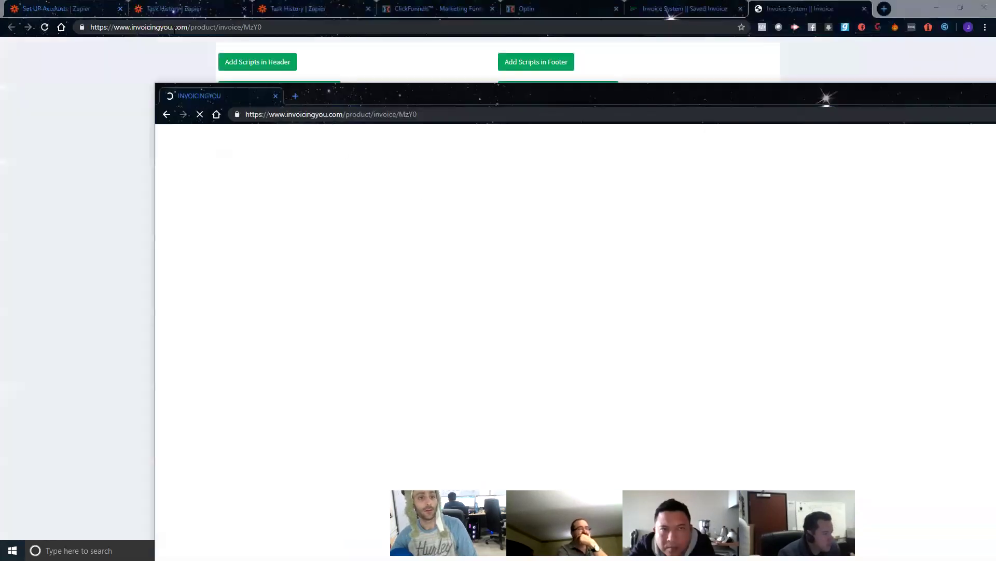
left_click(72, 9)
key("alt+Tab")
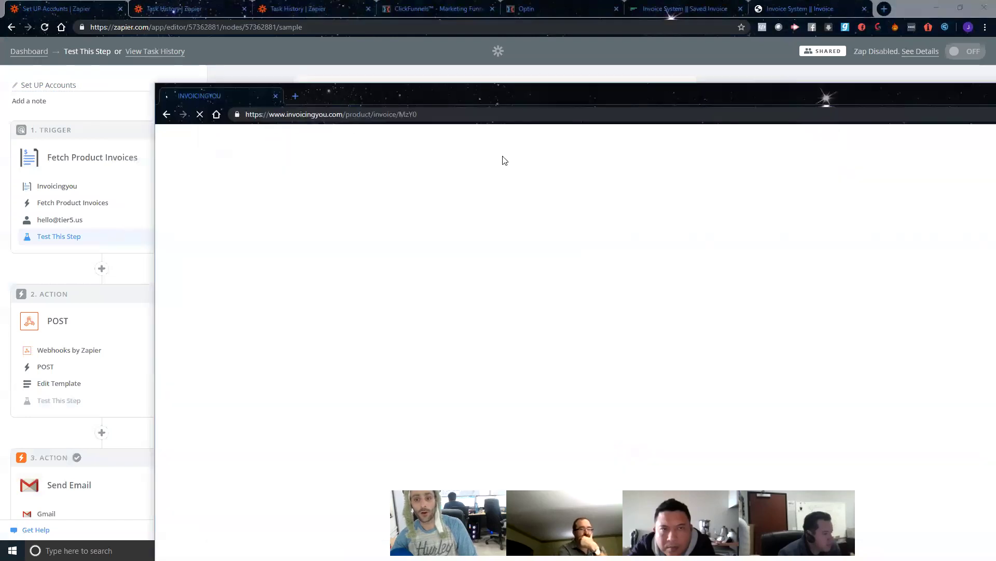
key("alt+Tab")
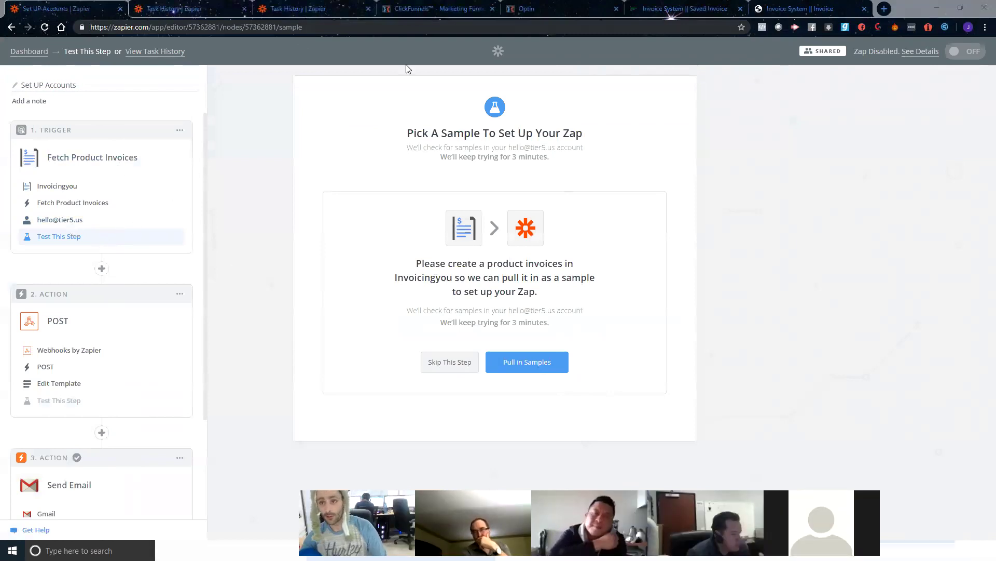
key("alt+Tab")
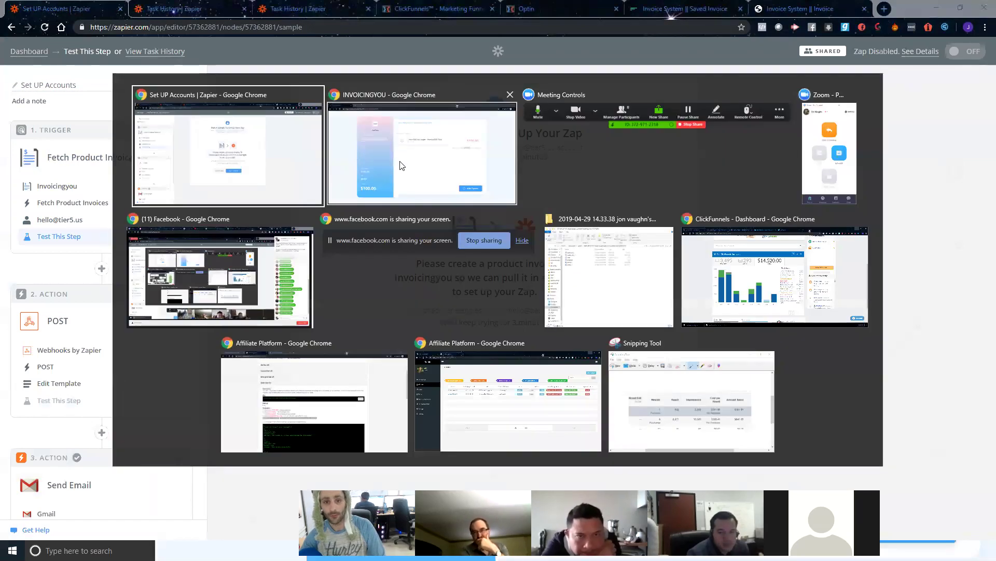
Step: Bring the private INVOICINGYOU invoice window forward, shift it left, and close it
left_click(400, 159)
left_click_drag(428, 97, 273, 112)
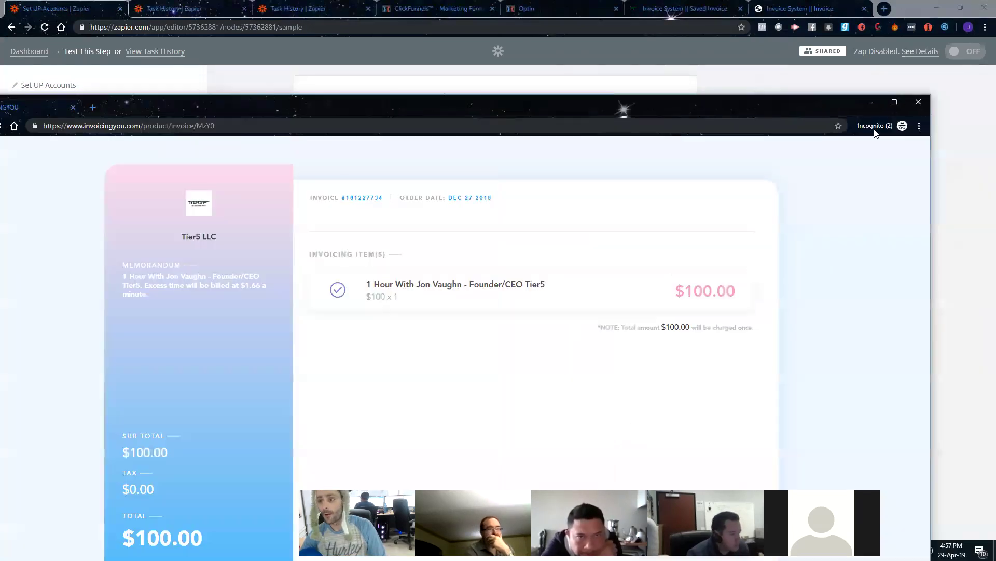
left_click(912, 103)
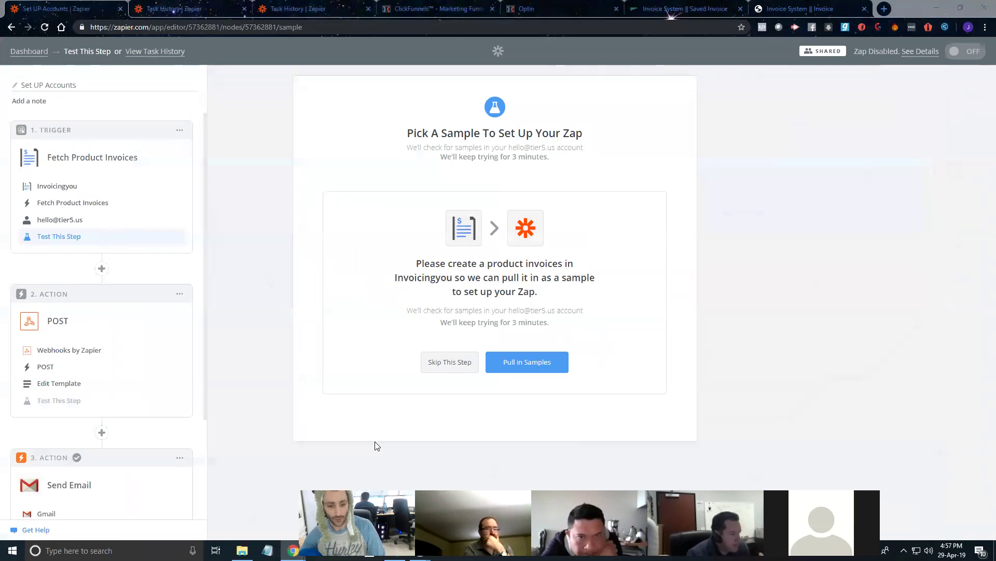
mouse_move(294, 550)
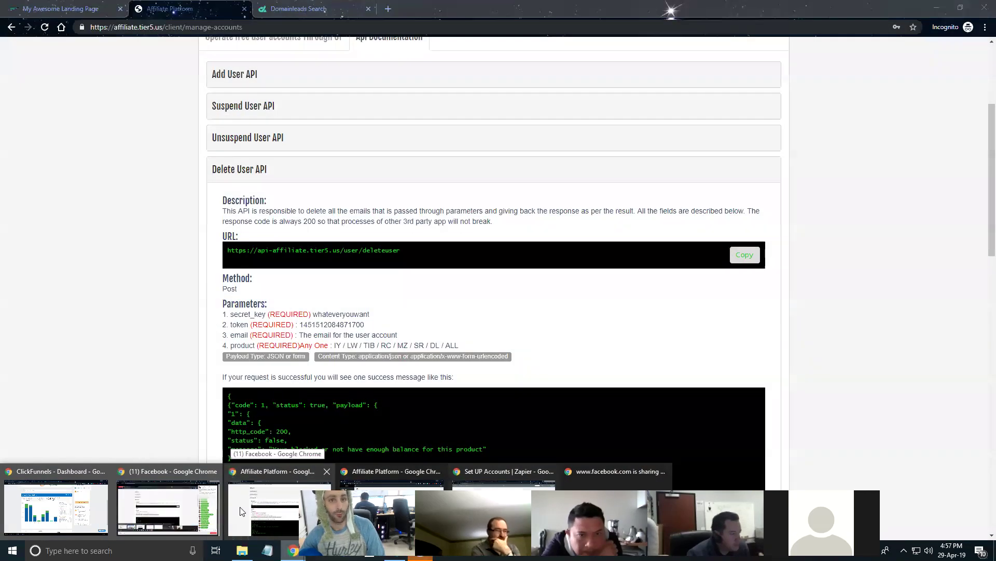
Step: On the Tier5 member-access page, open the Agency Accounts - How to use lesson
left_click(240, 511)
left_click(29, 12)
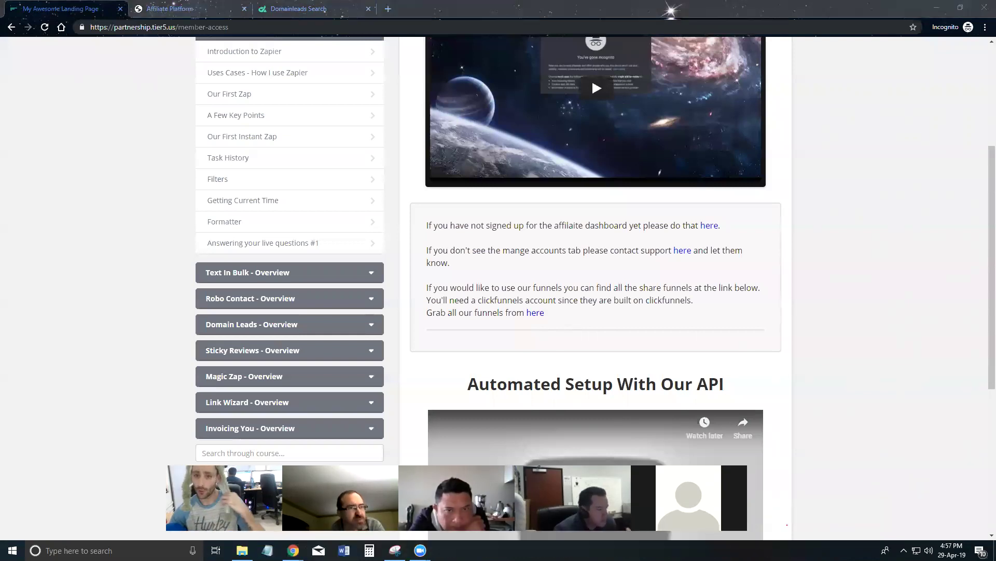
scroll(615, 337, "down", 2)
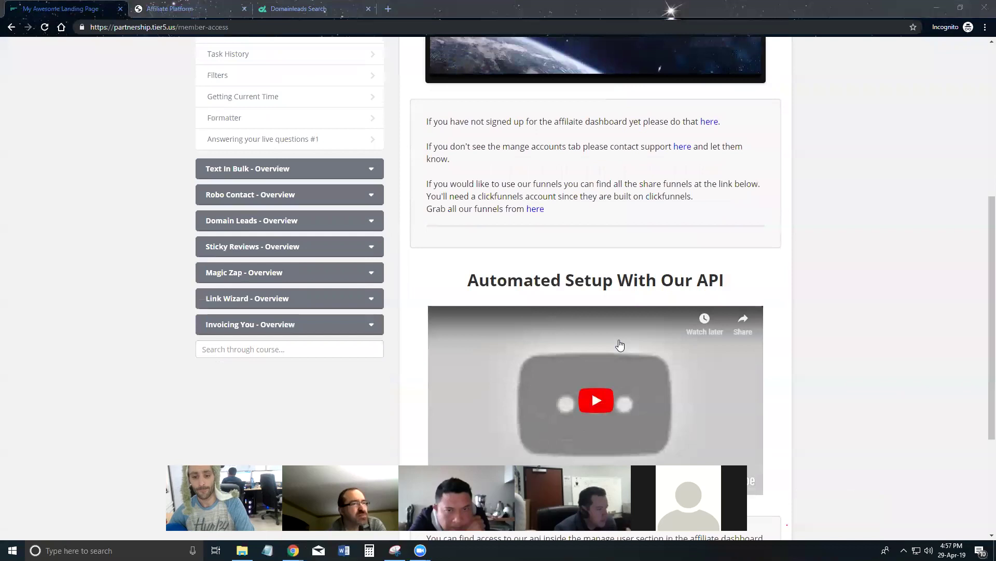
scroll(634, 227, "down", 2)
scroll(634, 227, "up", 8)
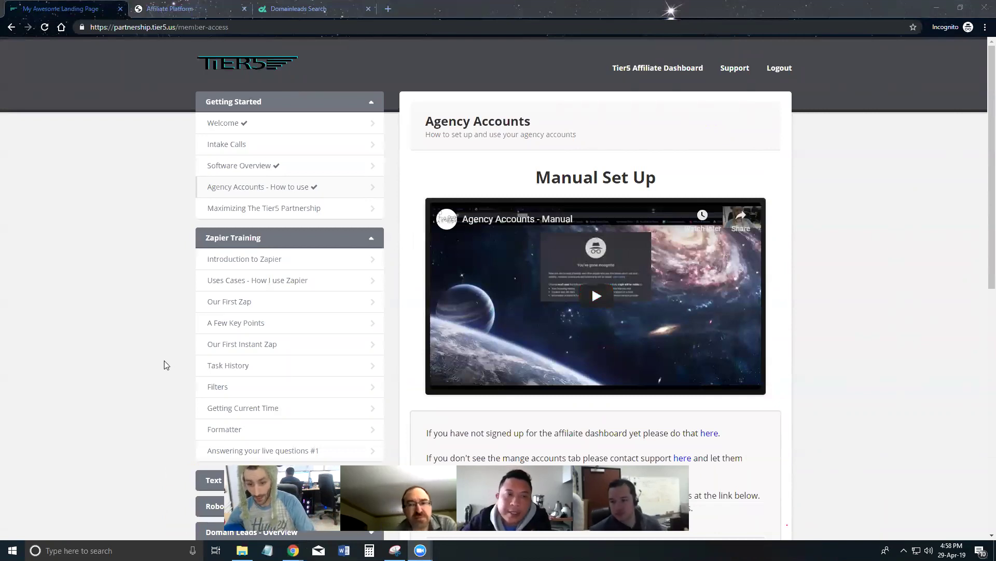
scroll(466, 276, "down", 6)
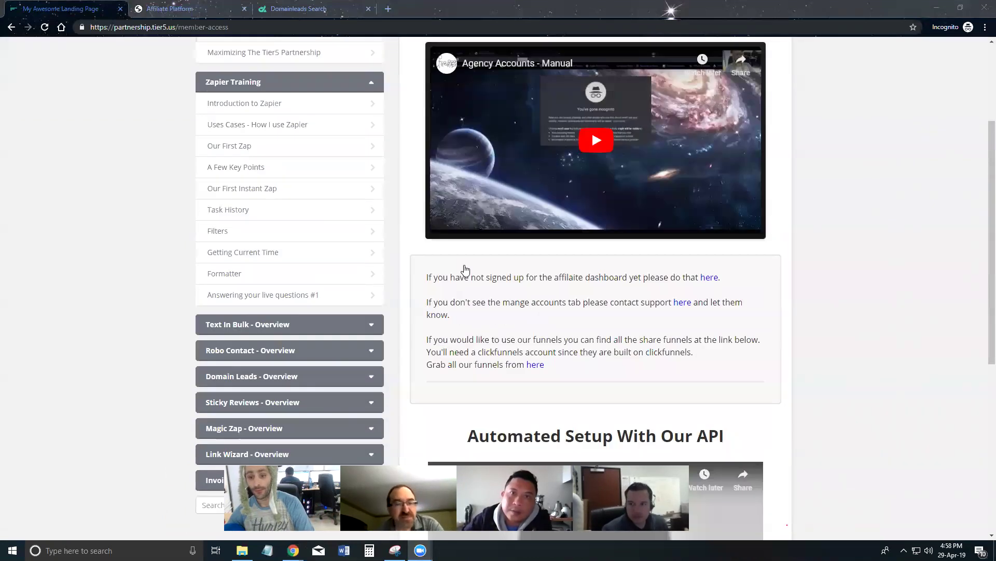
scroll(278, 200, "up", 4)
scroll(254, 208, "up", 2)
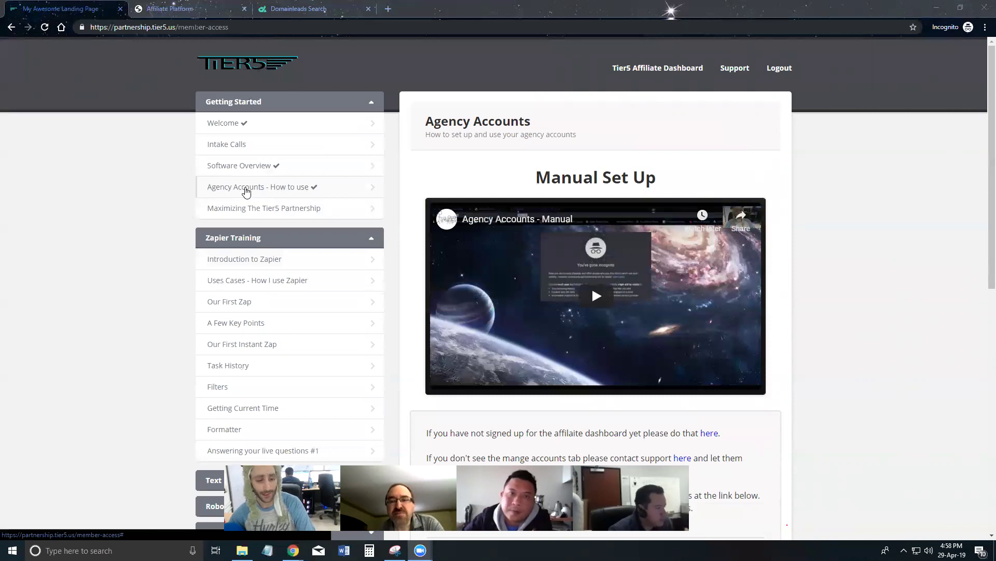
left_click(248, 195)
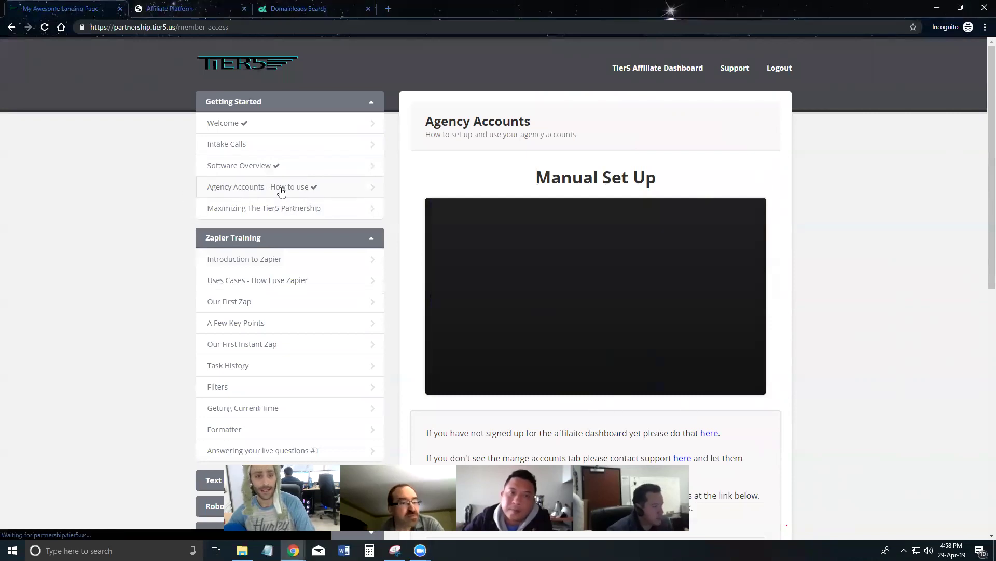
scroll(583, 216, "down", 9)
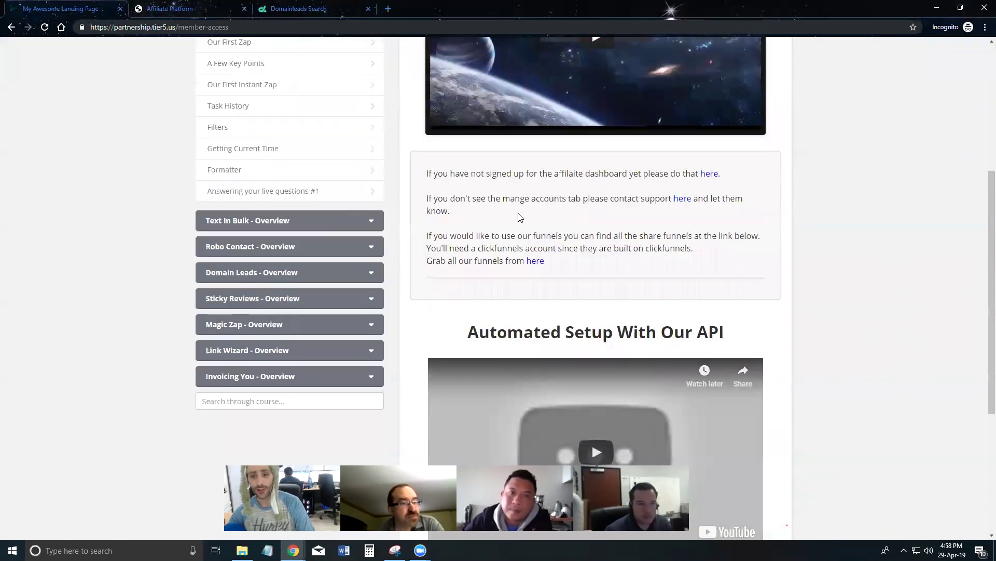